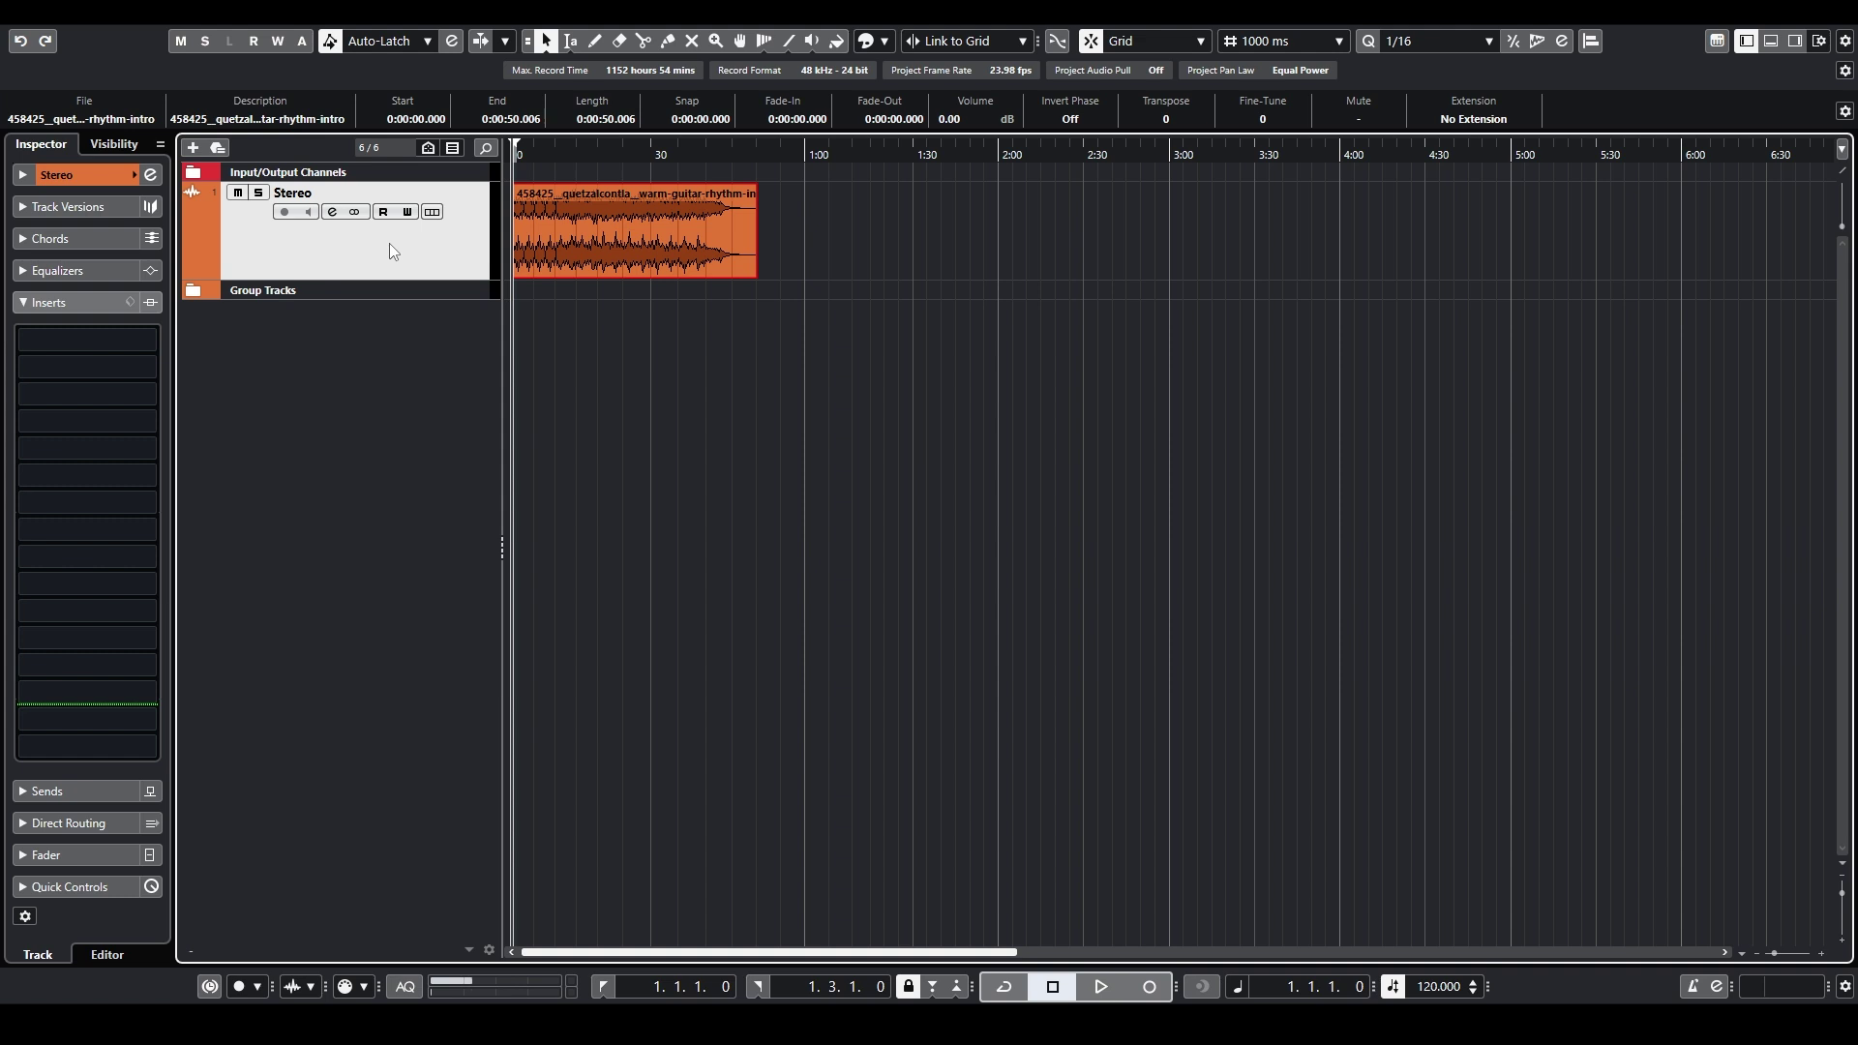
- Audition the guitar clip, trimming about 8 seconds off its beginning so it still starts at 0:00:00.000
key("space")
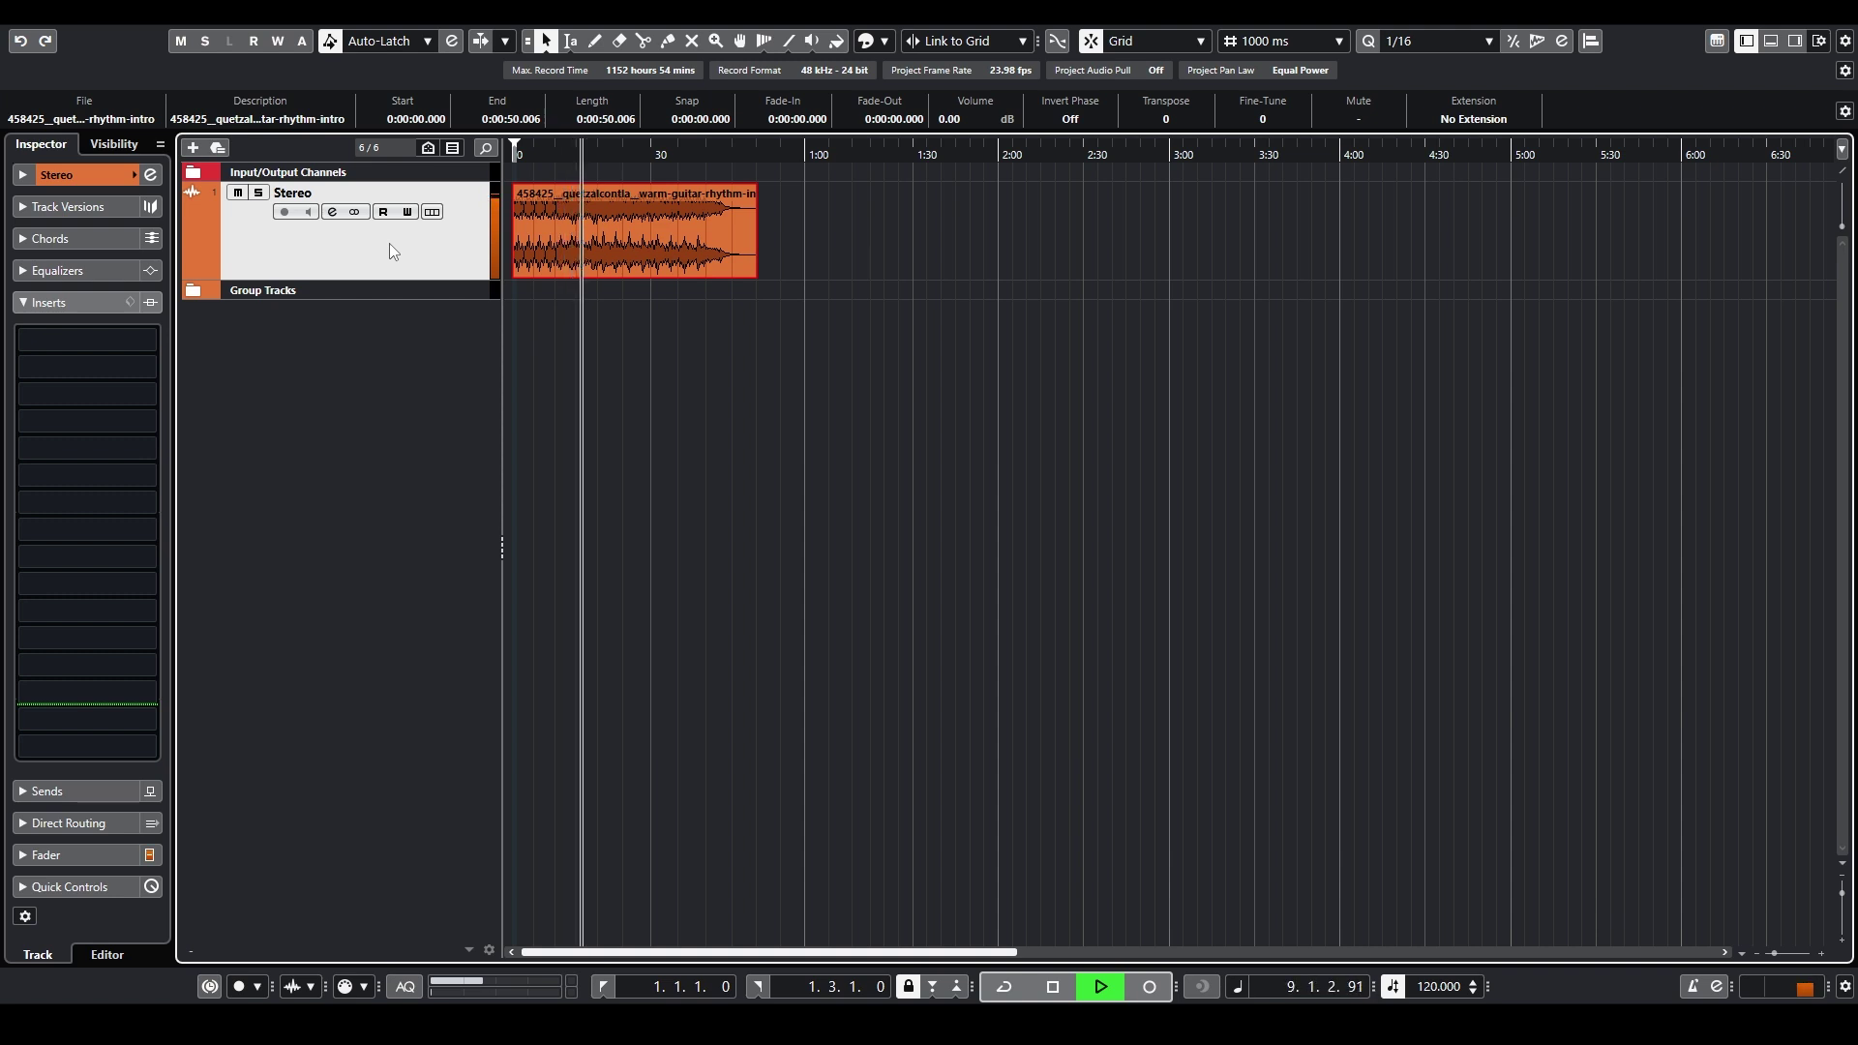
key("space")
key("h")
key("h")
key("h")
key("h")
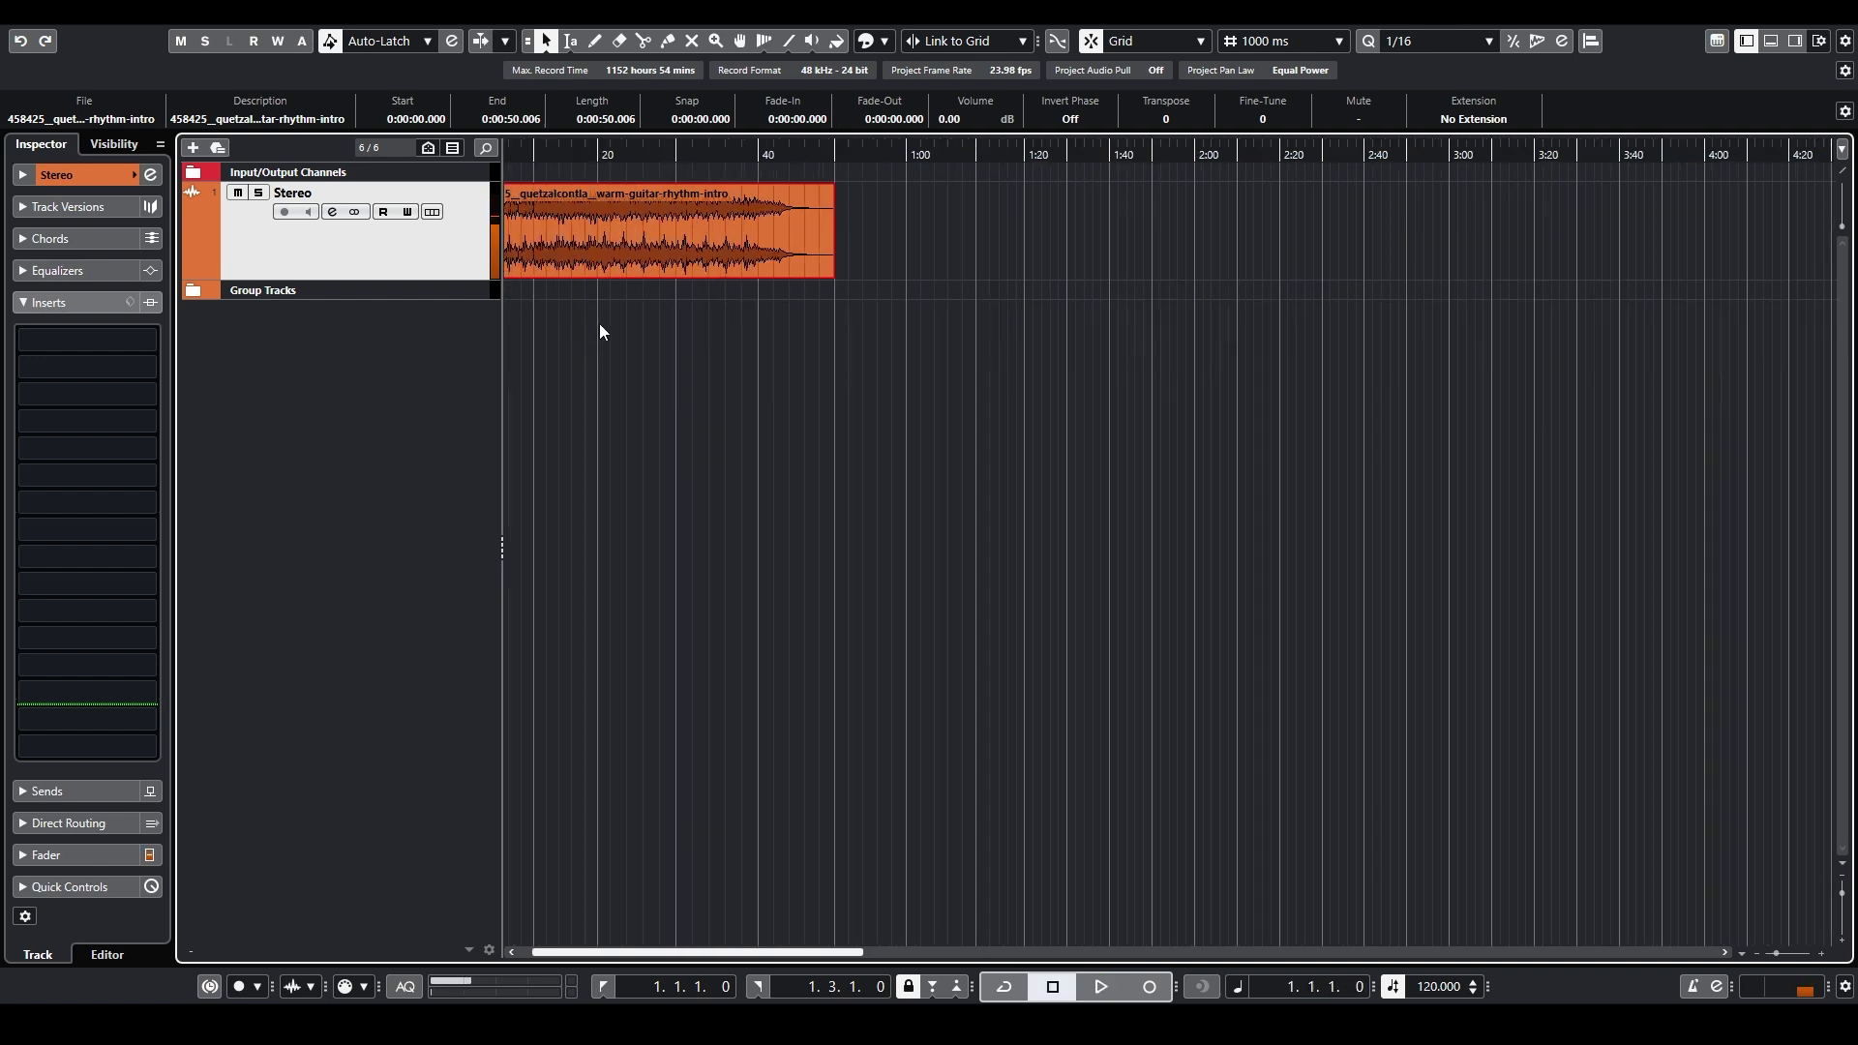
left_click_drag(518, 281, 598, 286)
key("space")
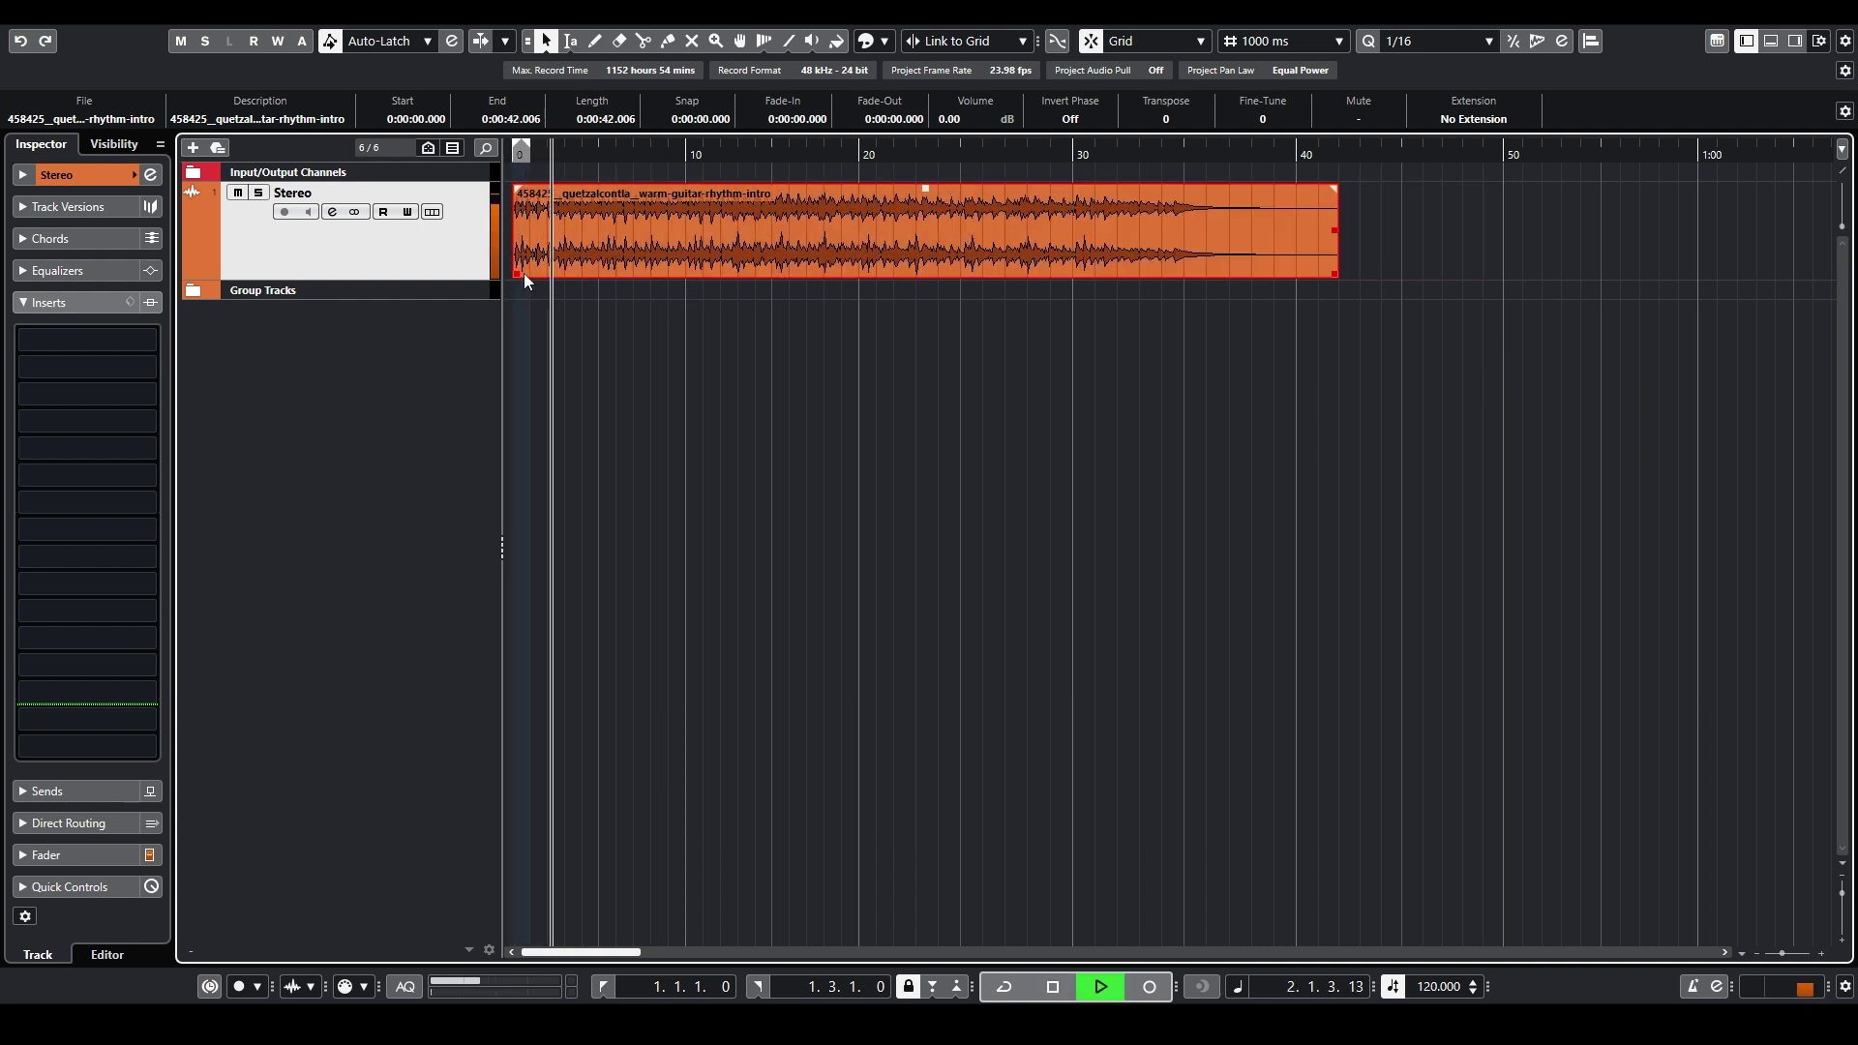
key("space")
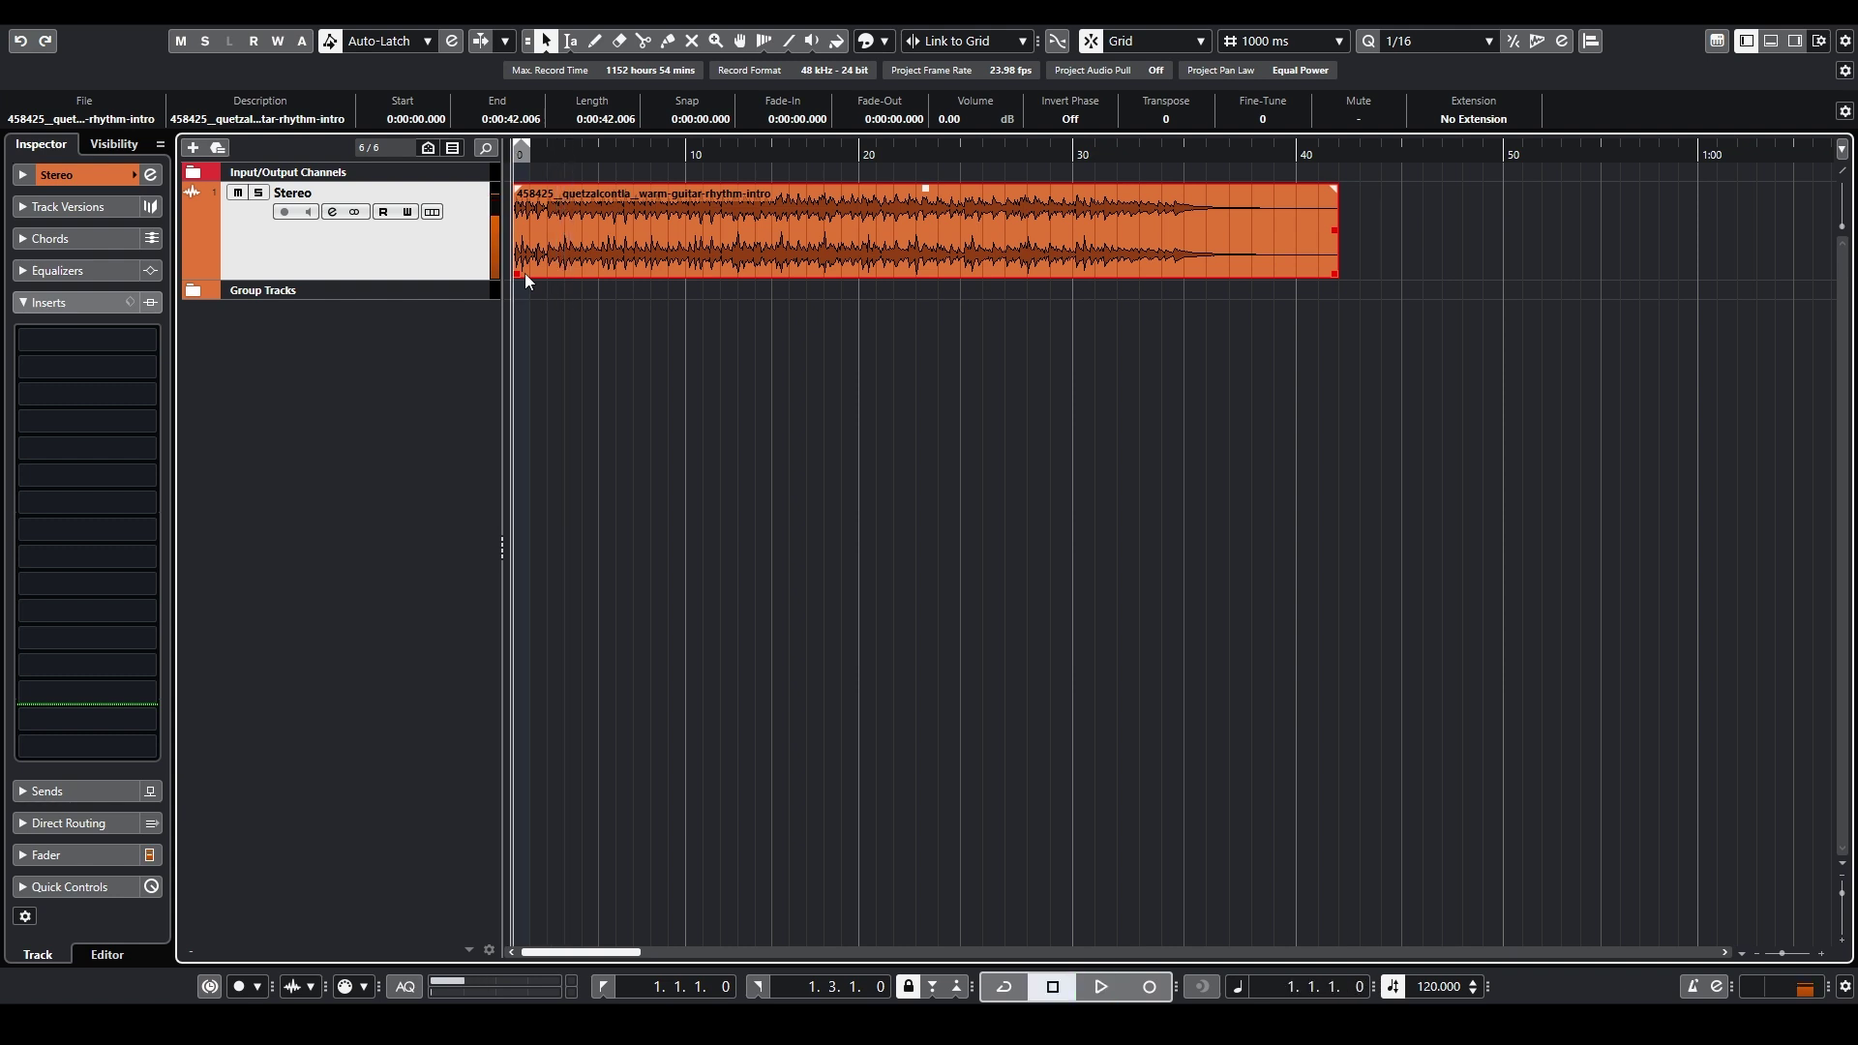
- Insert the ab Spatial Imager Express effect on the Stereo track's first insert slot and place its window below the clip
left_click(126, 343)
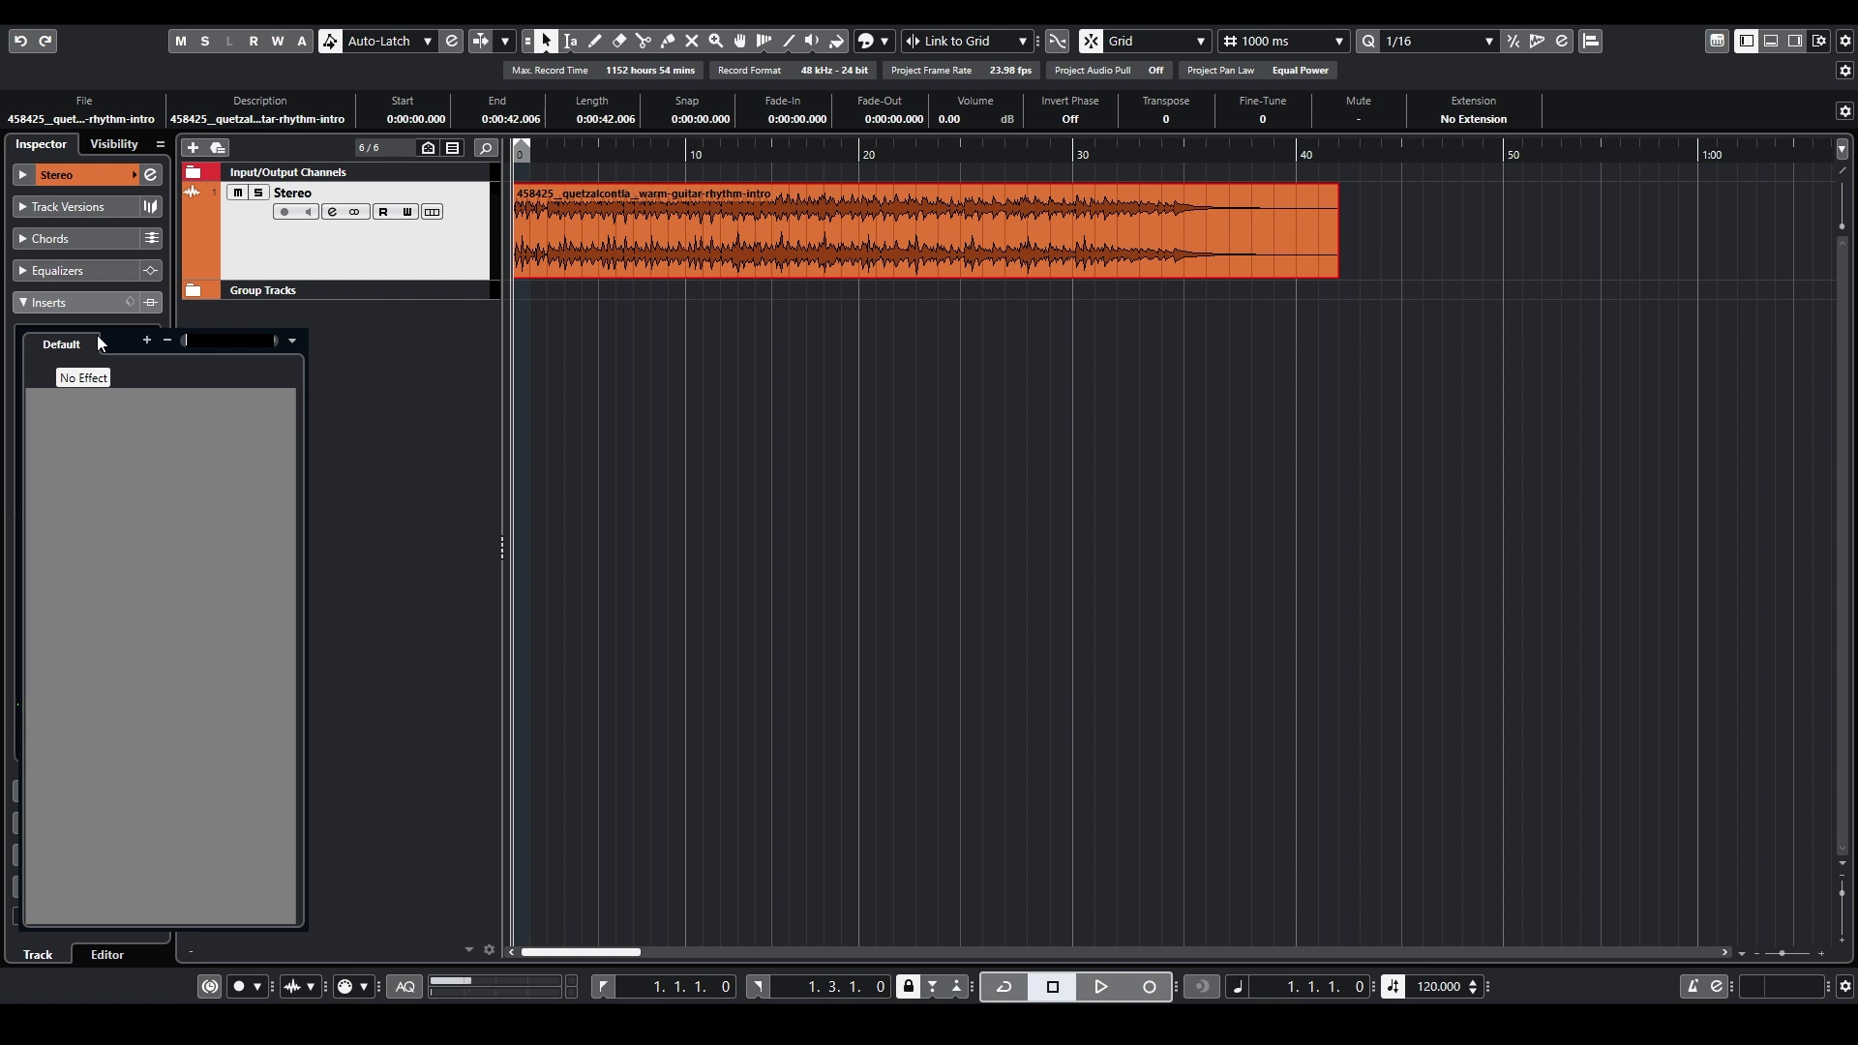
type("ab spa")
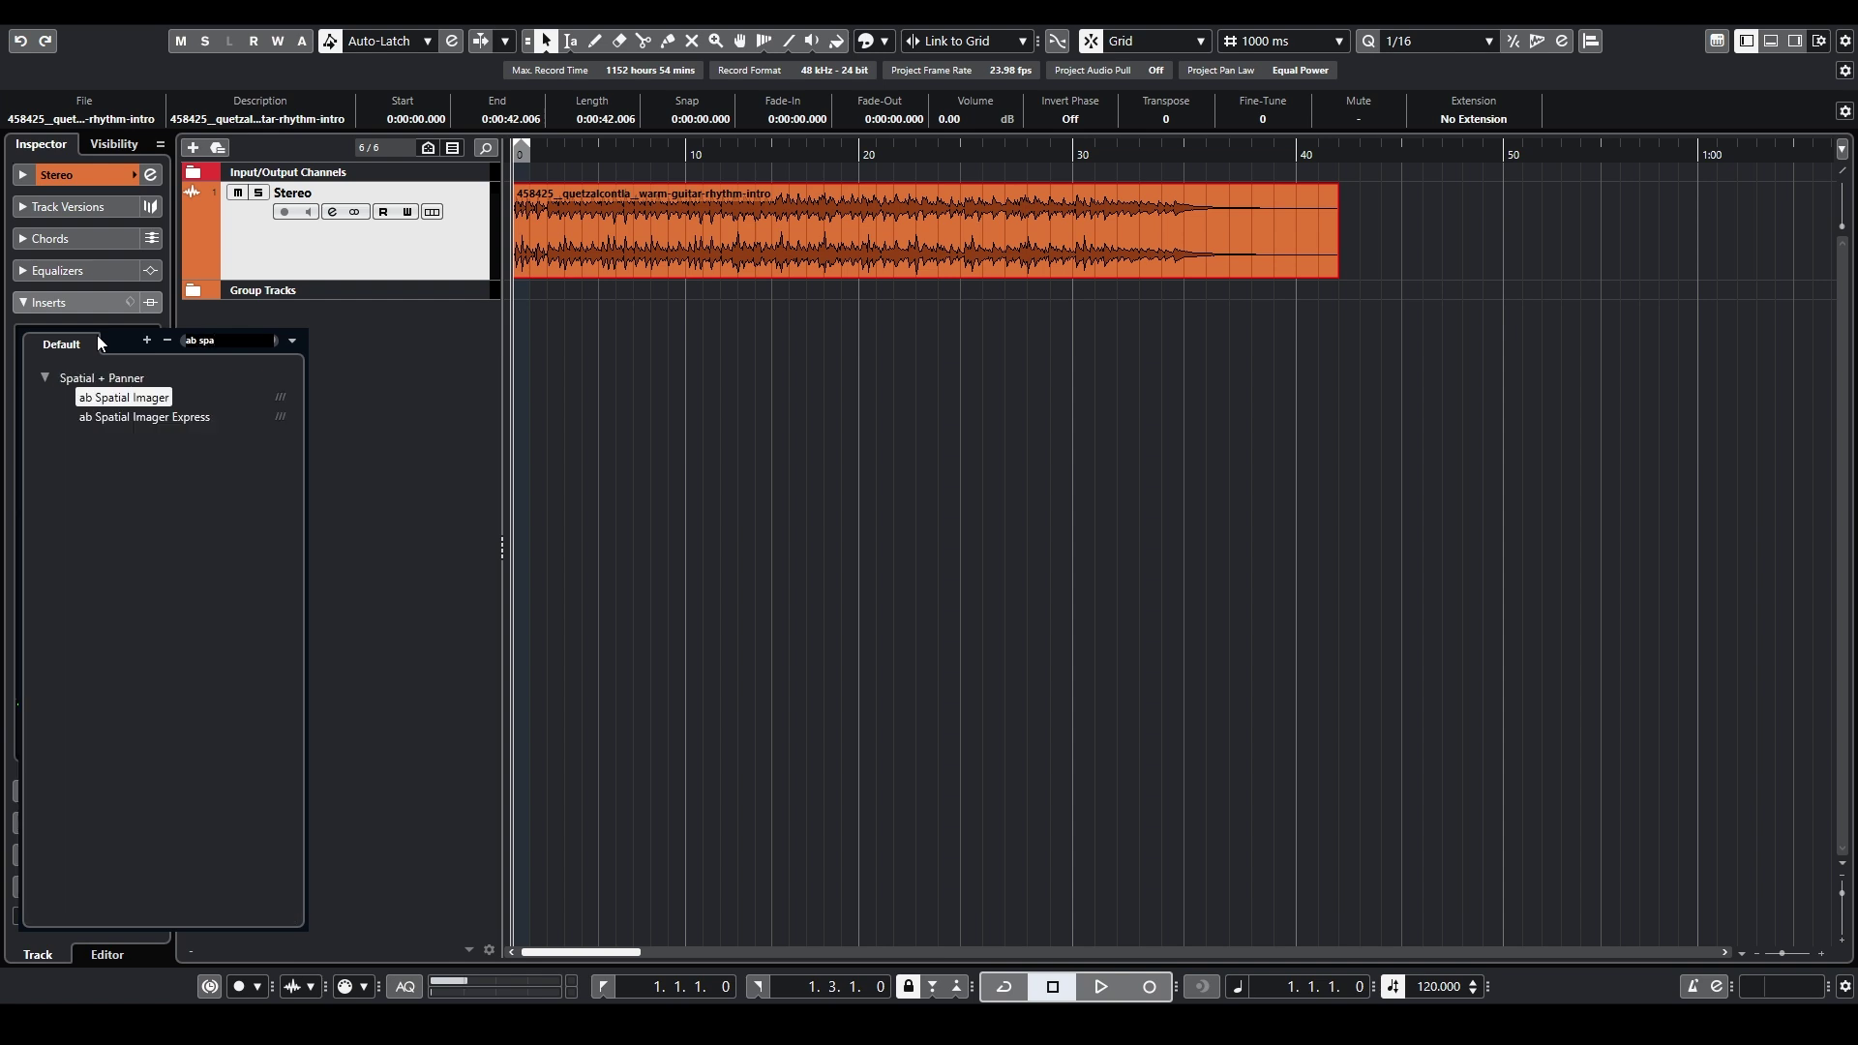
left_click(89, 416)
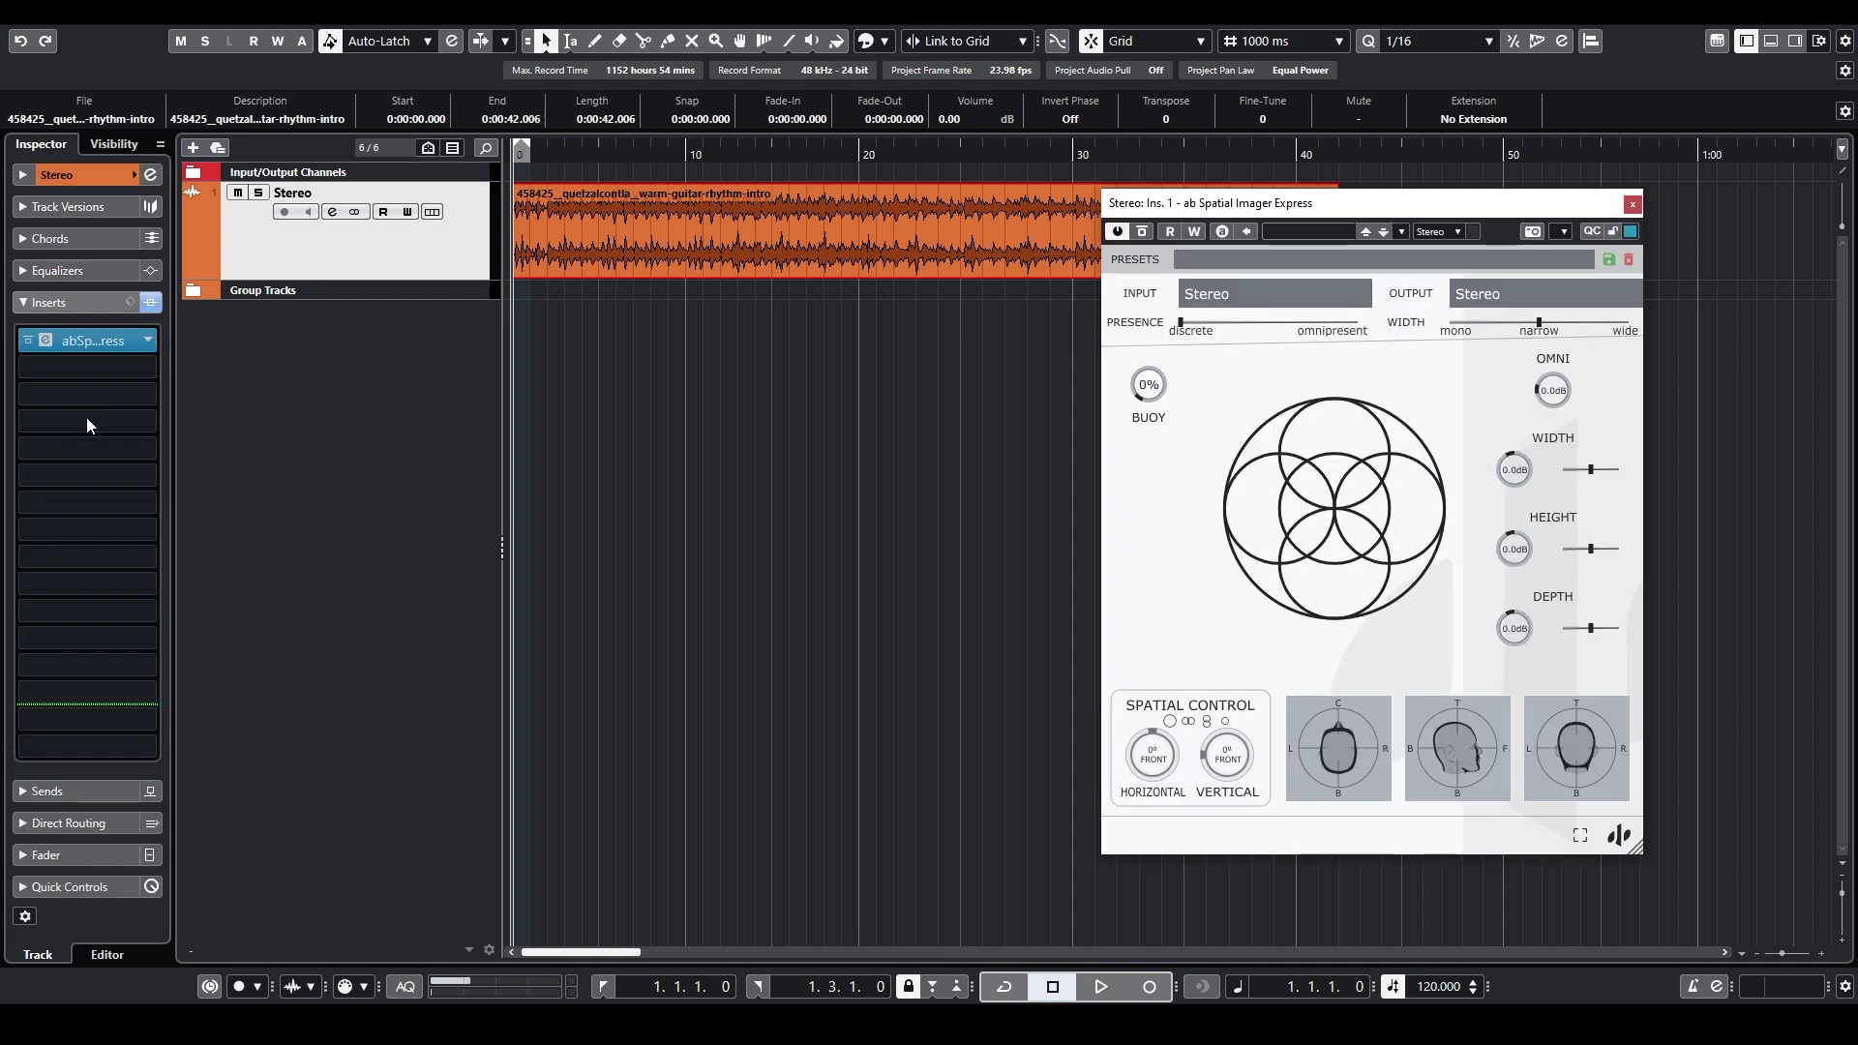
left_click_drag(1151, 205, 1102, 304)
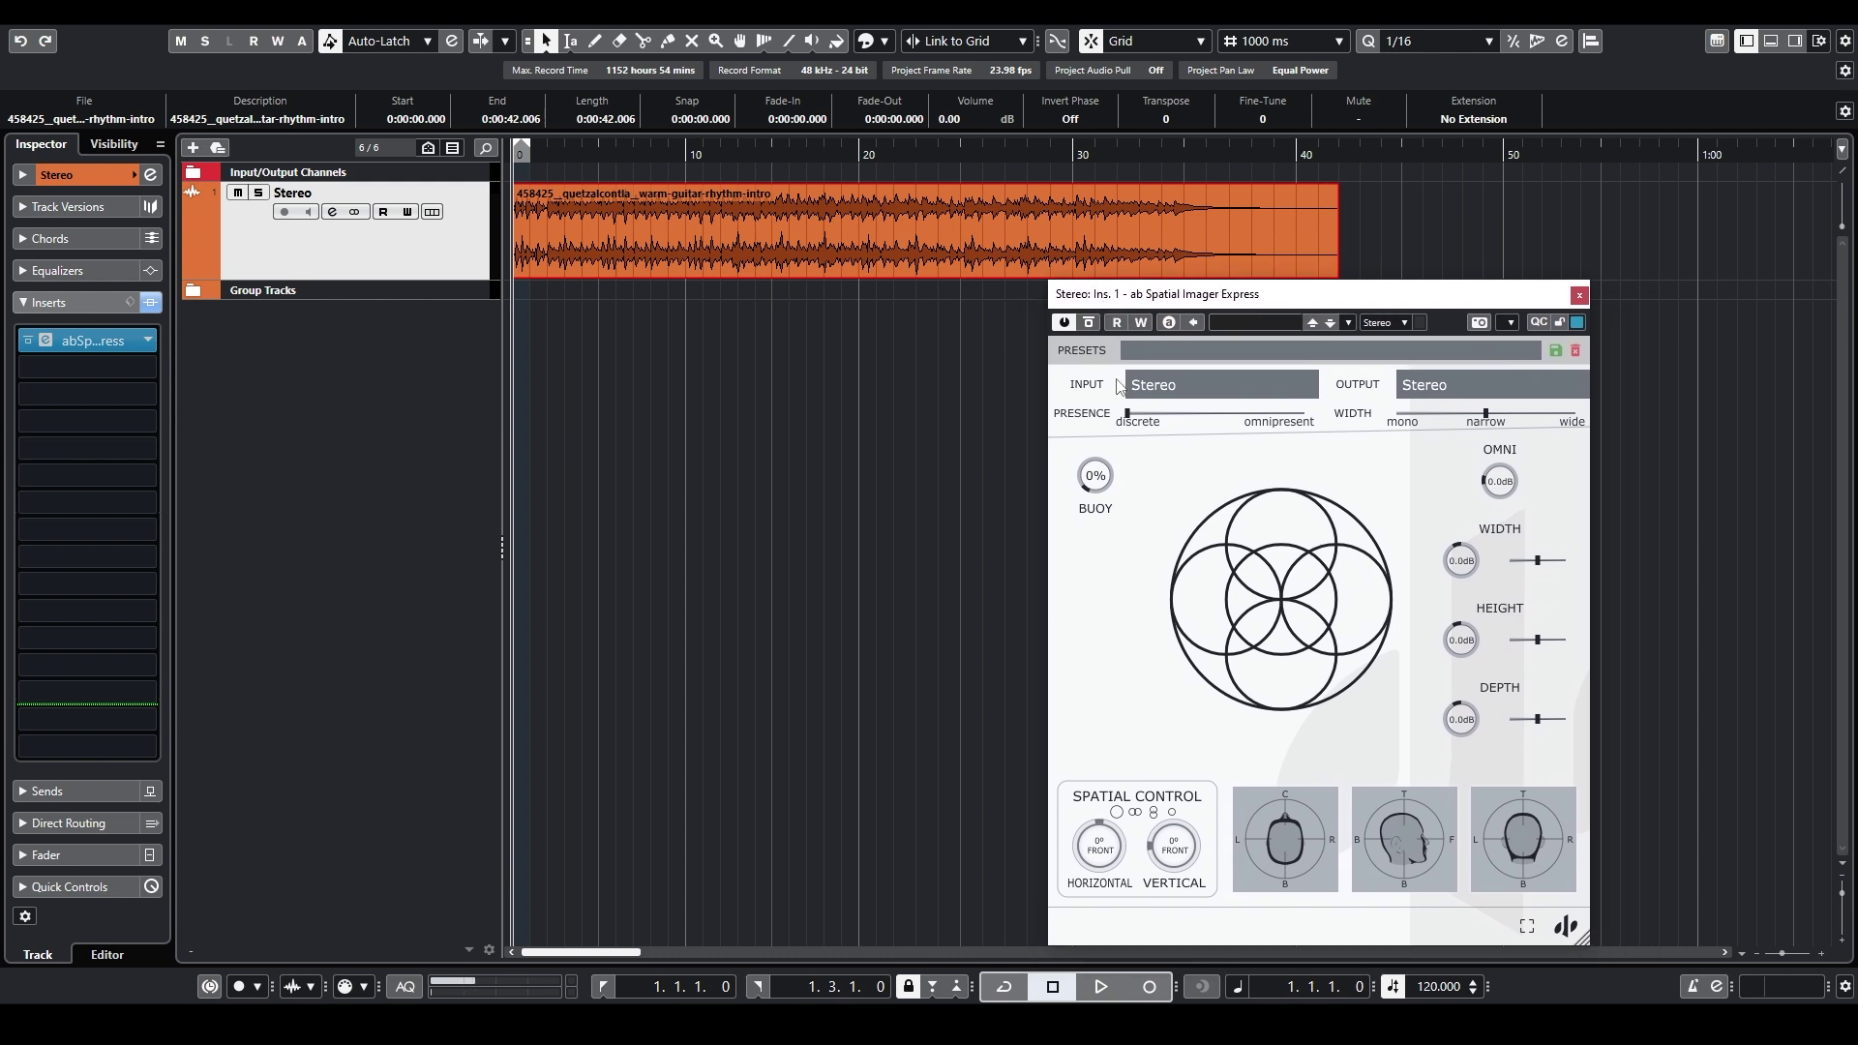
left_click_drag(1132, 300, 674, 314)
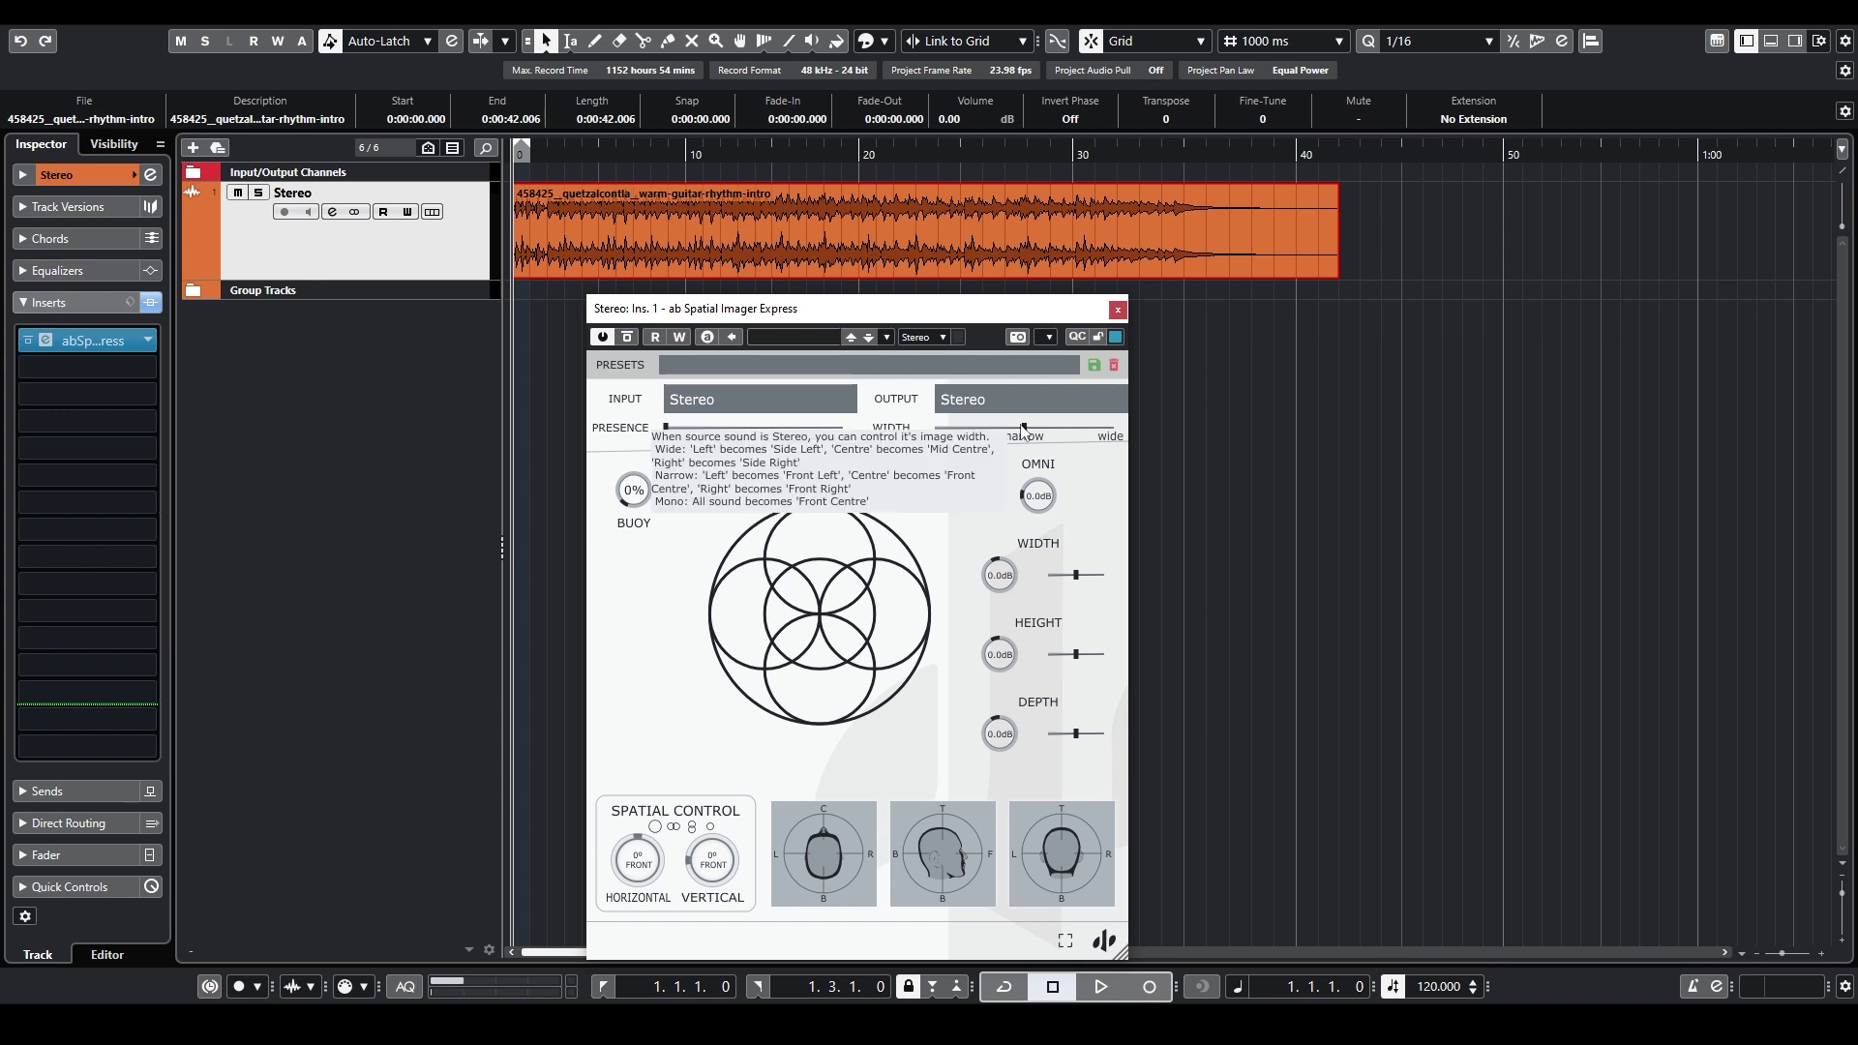
- Play the clip while comparing the stereo image width at mono, narrow and wide, leaving it at wide
key("space")
left_click_drag(1024, 428, 925, 433)
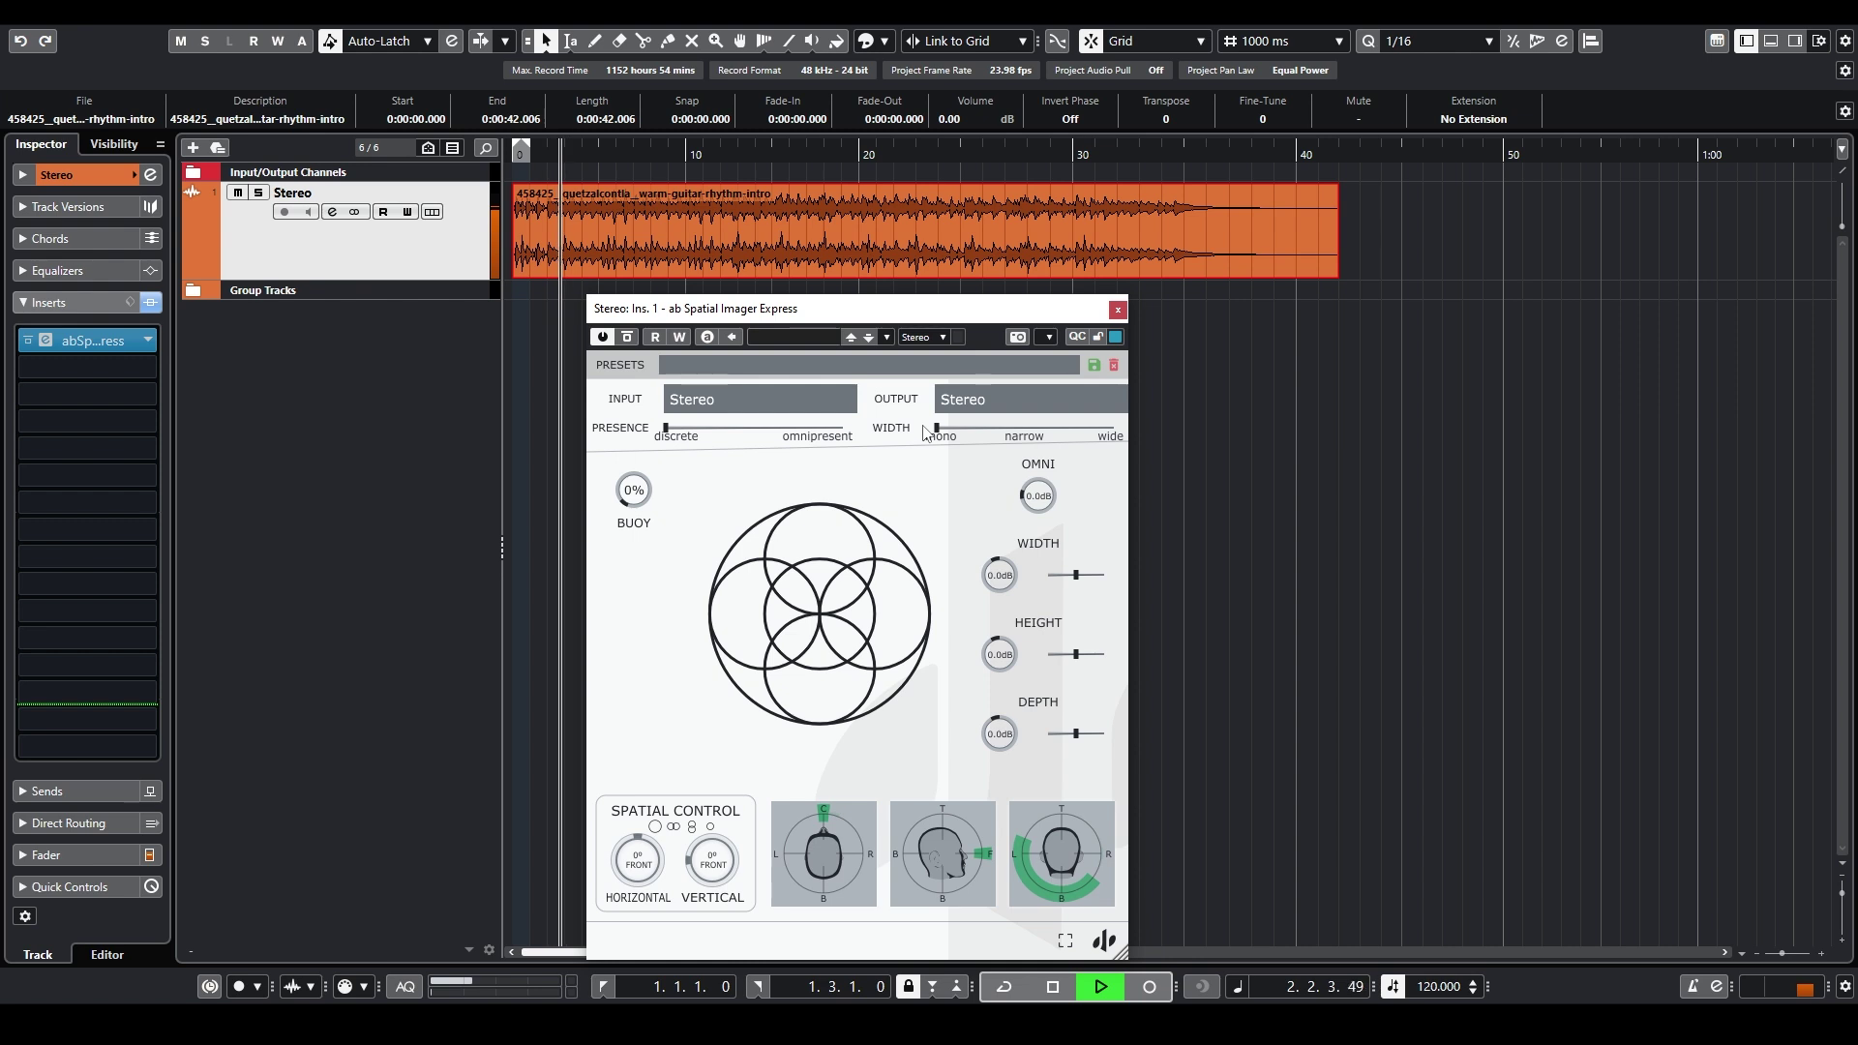
double_click(936, 431)
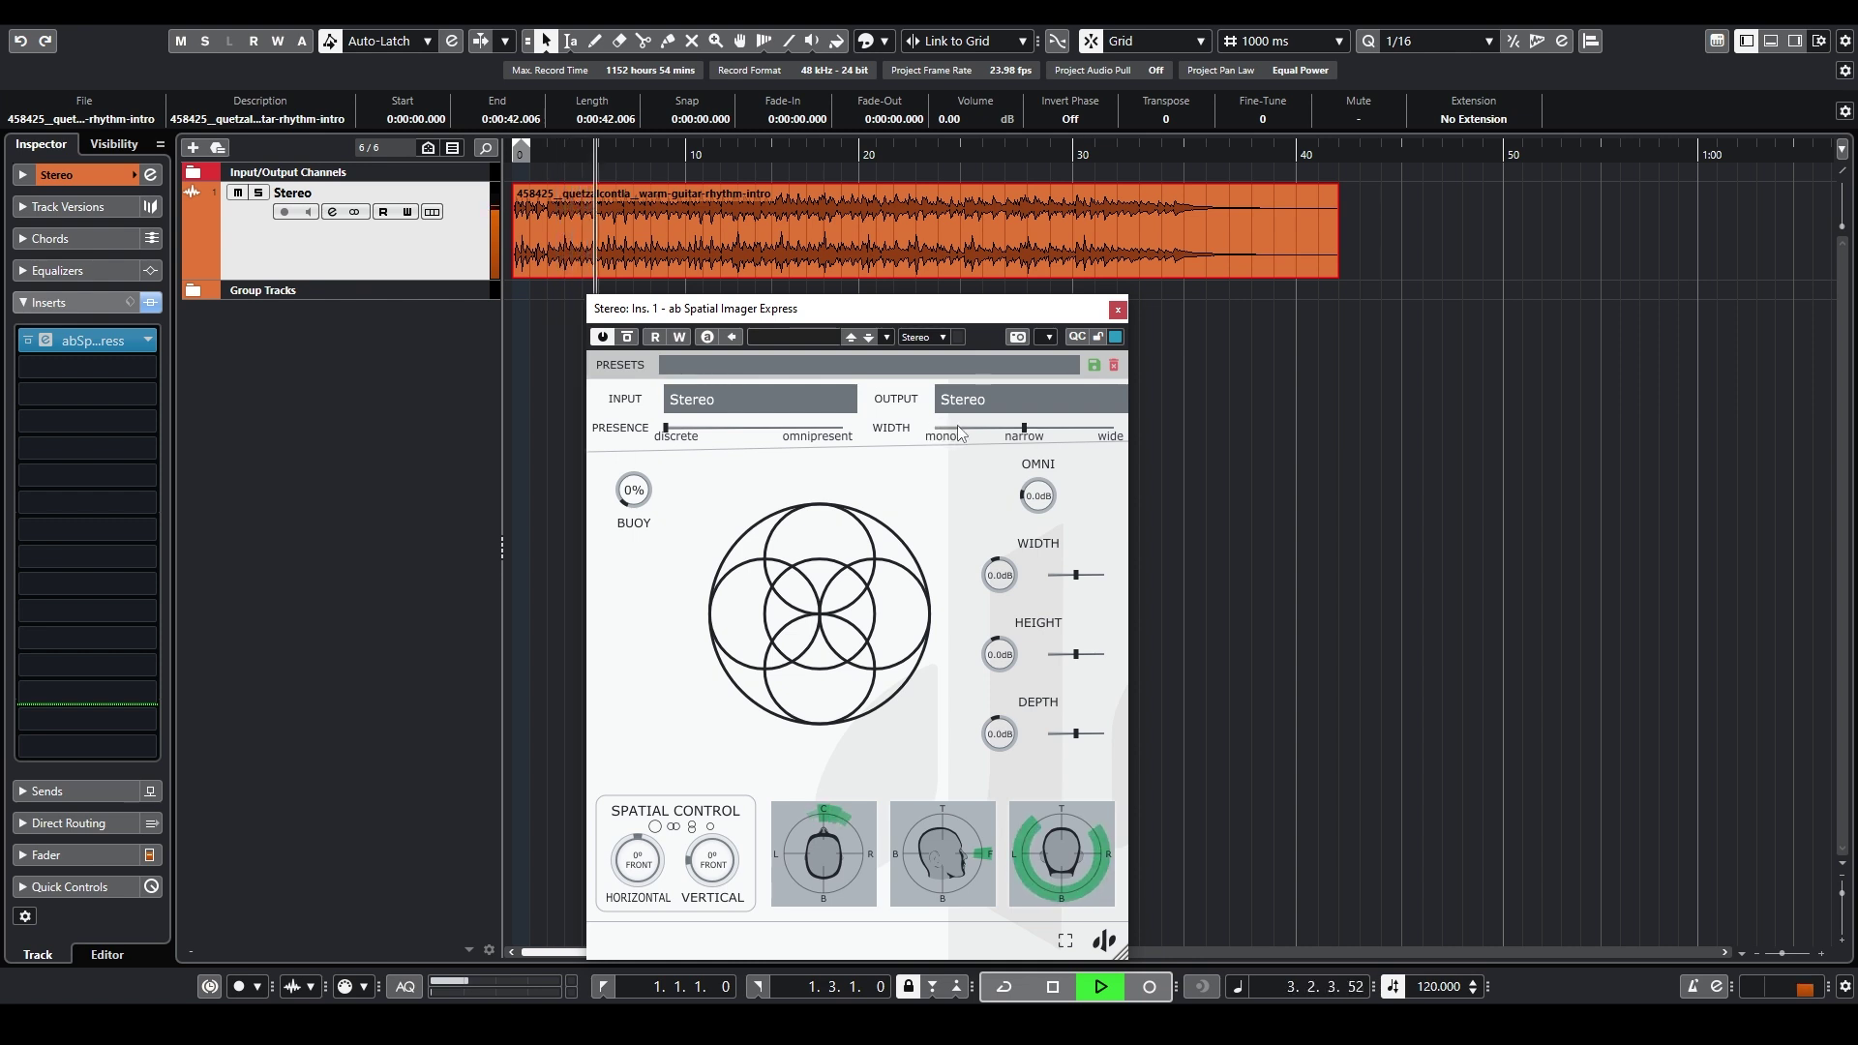
mouse_move(1024, 428)
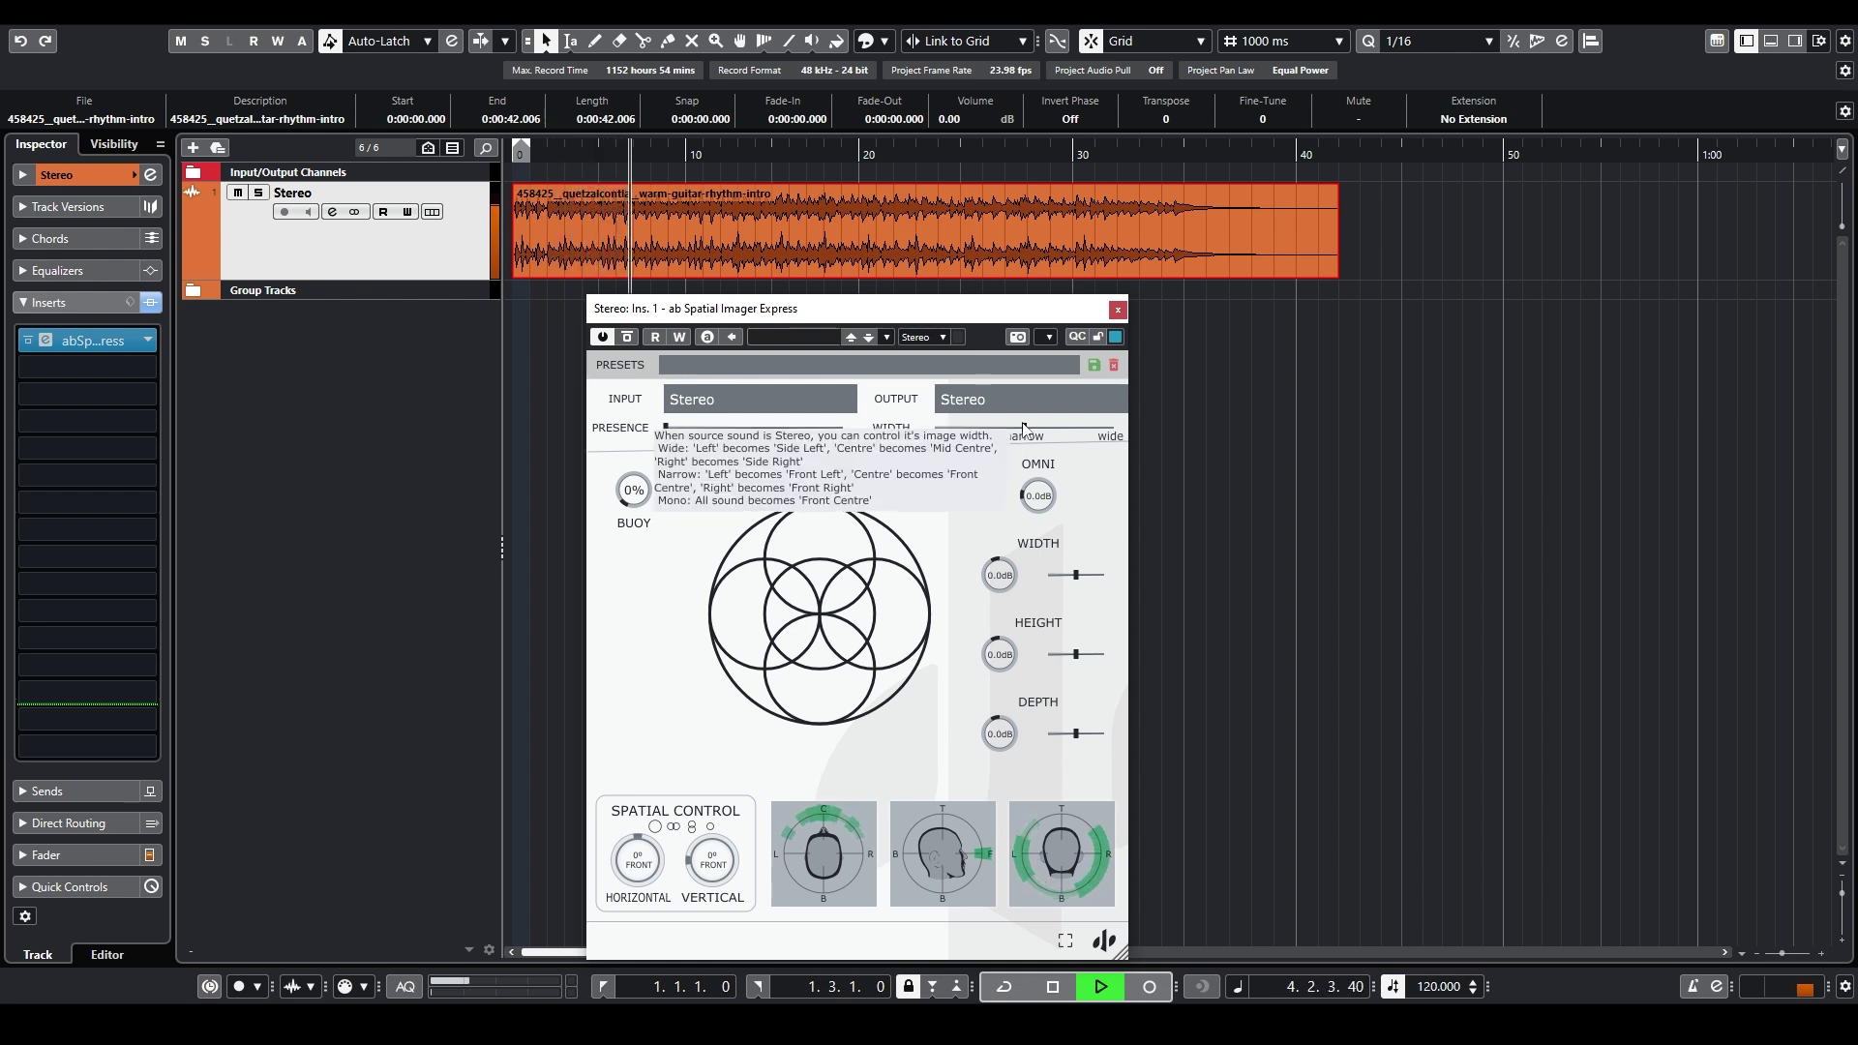
left_click_drag(1024, 428, 1144, 427)
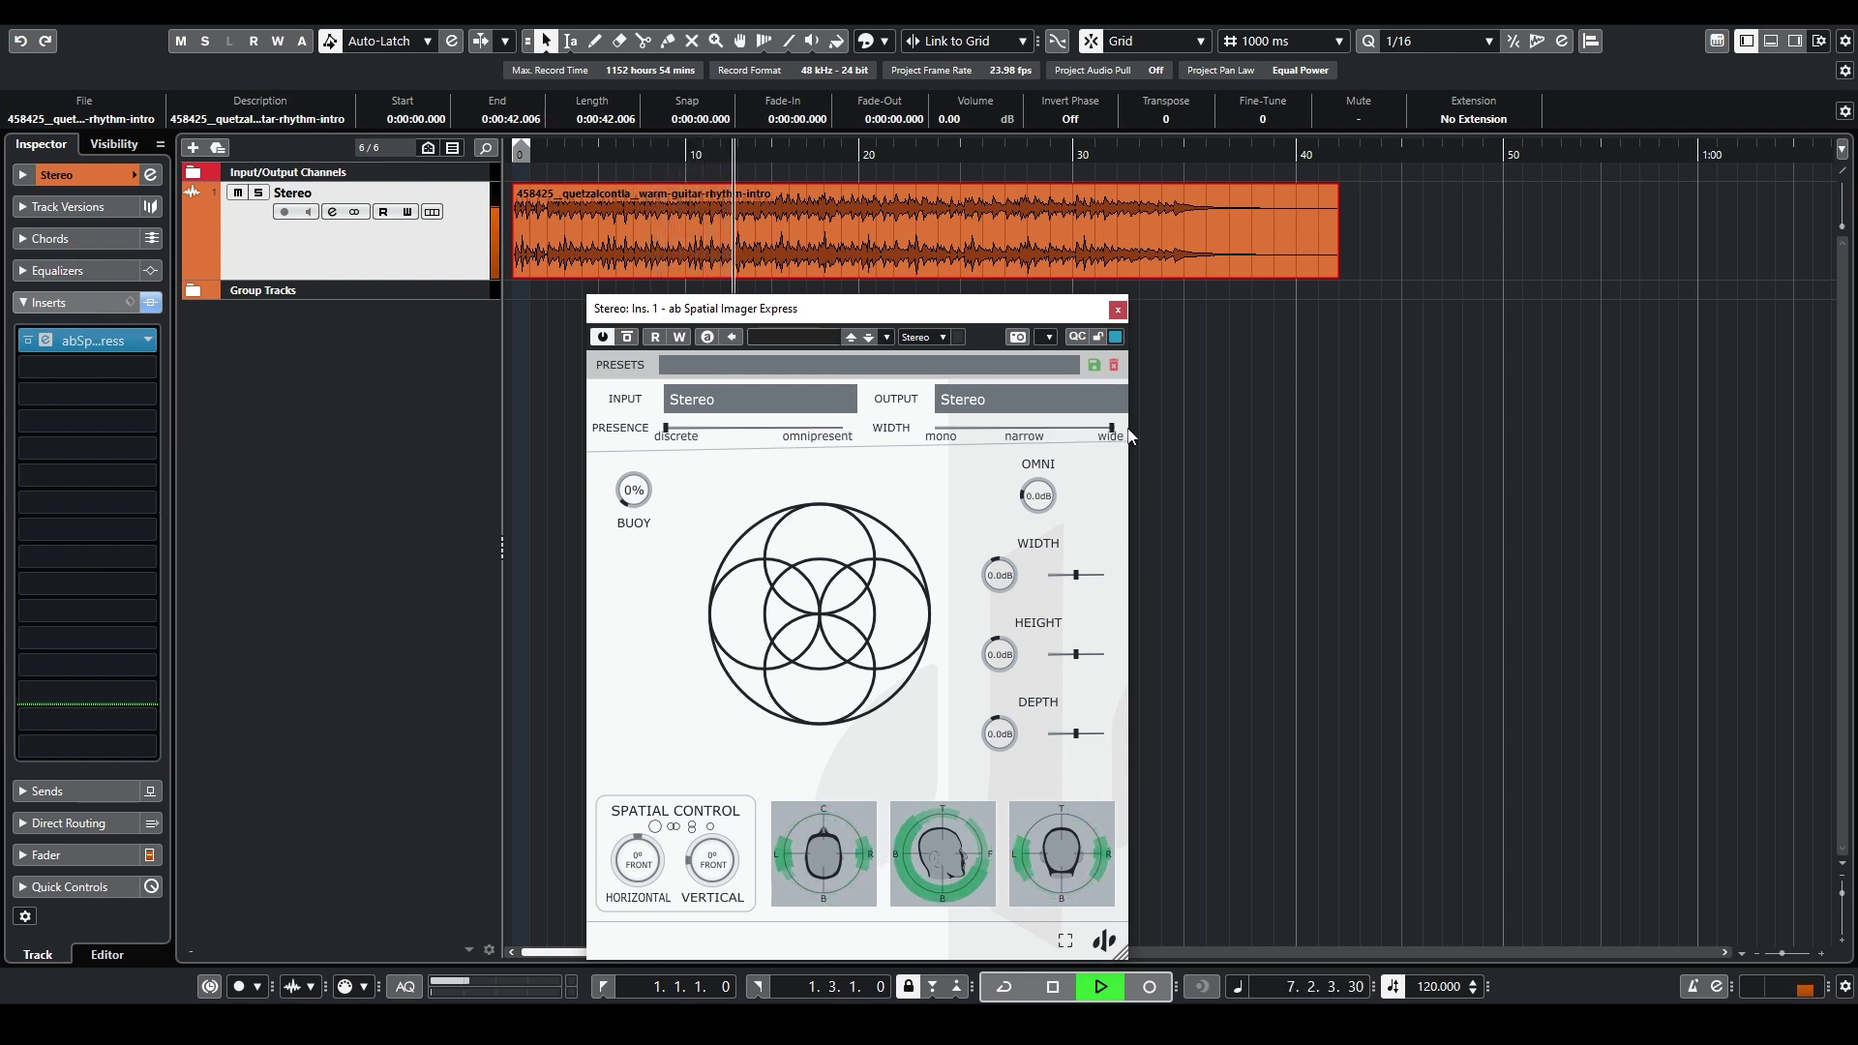
key("space")
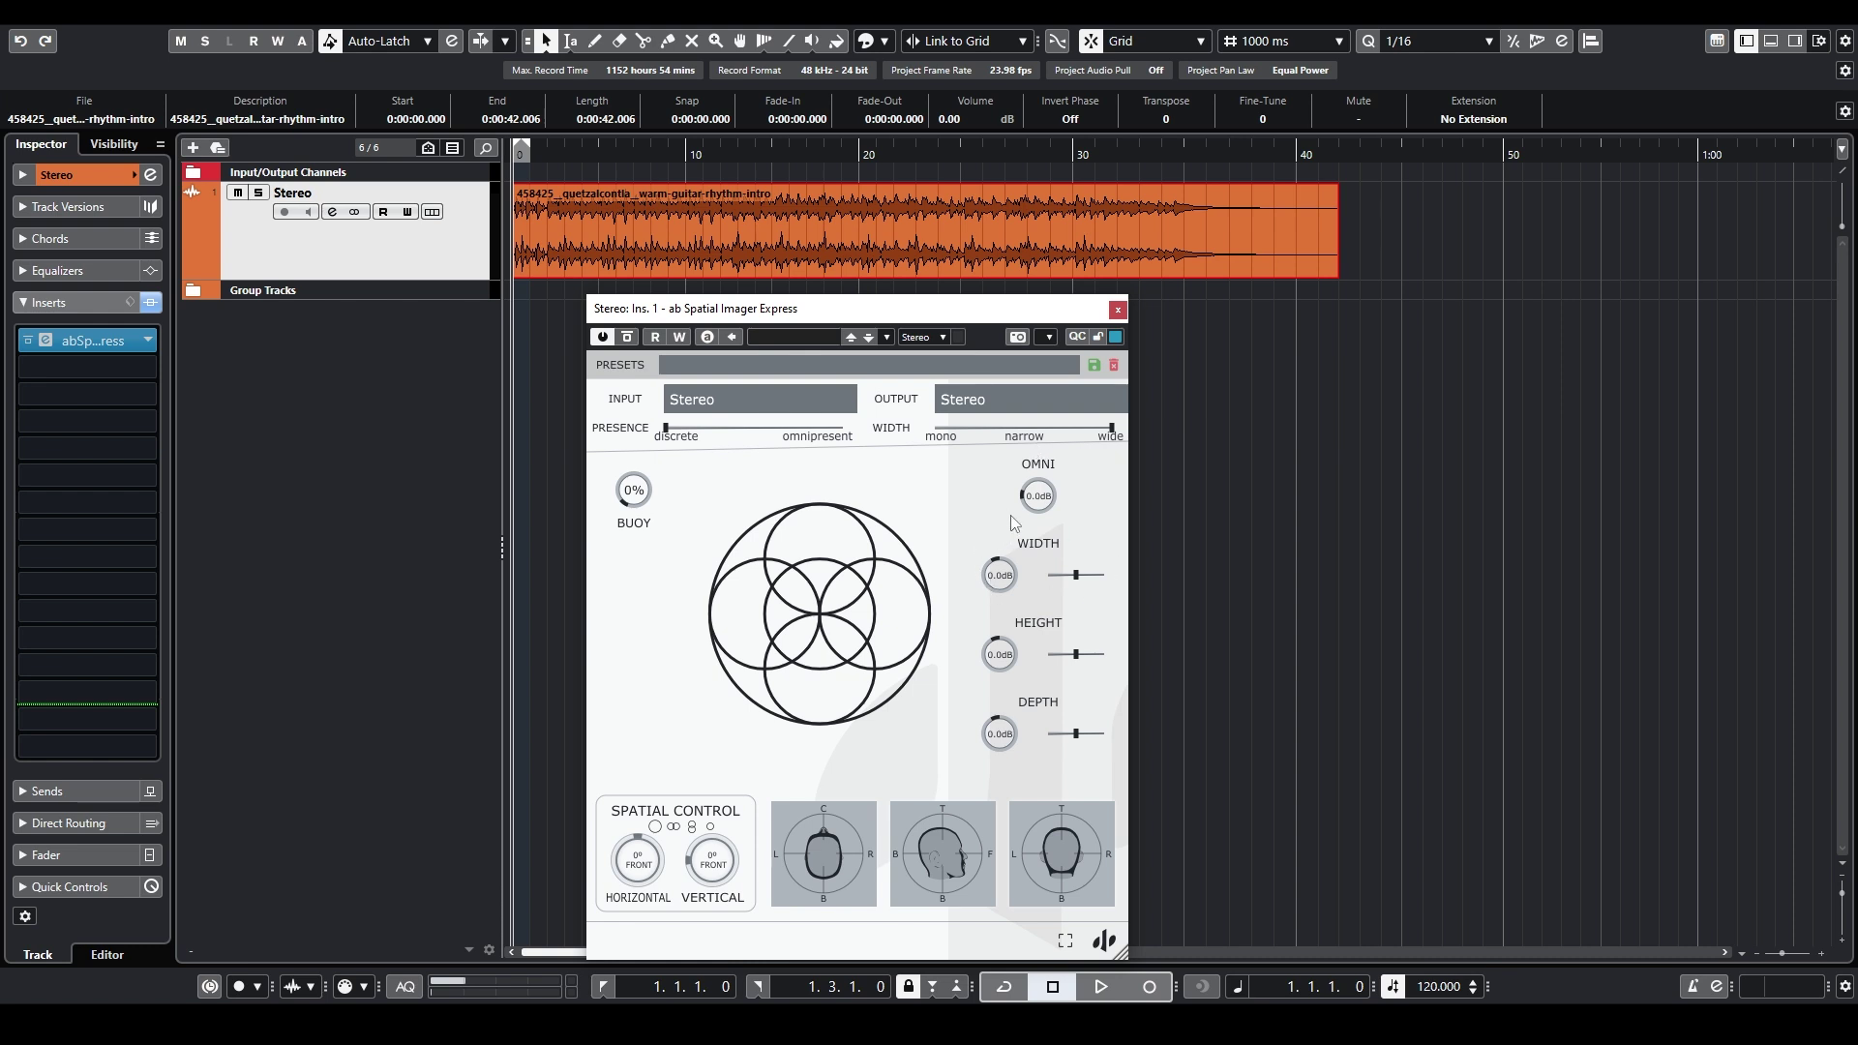
- Audition the Omni volume during playback, returning it to 0.0 dB
key("space")
mouse_move(1038, 499)
left_mouse_down()
mouse_move(1031, 349)
mouse_move(1037, 562)
mouse_move(1039, 499)
left_mouse_up()
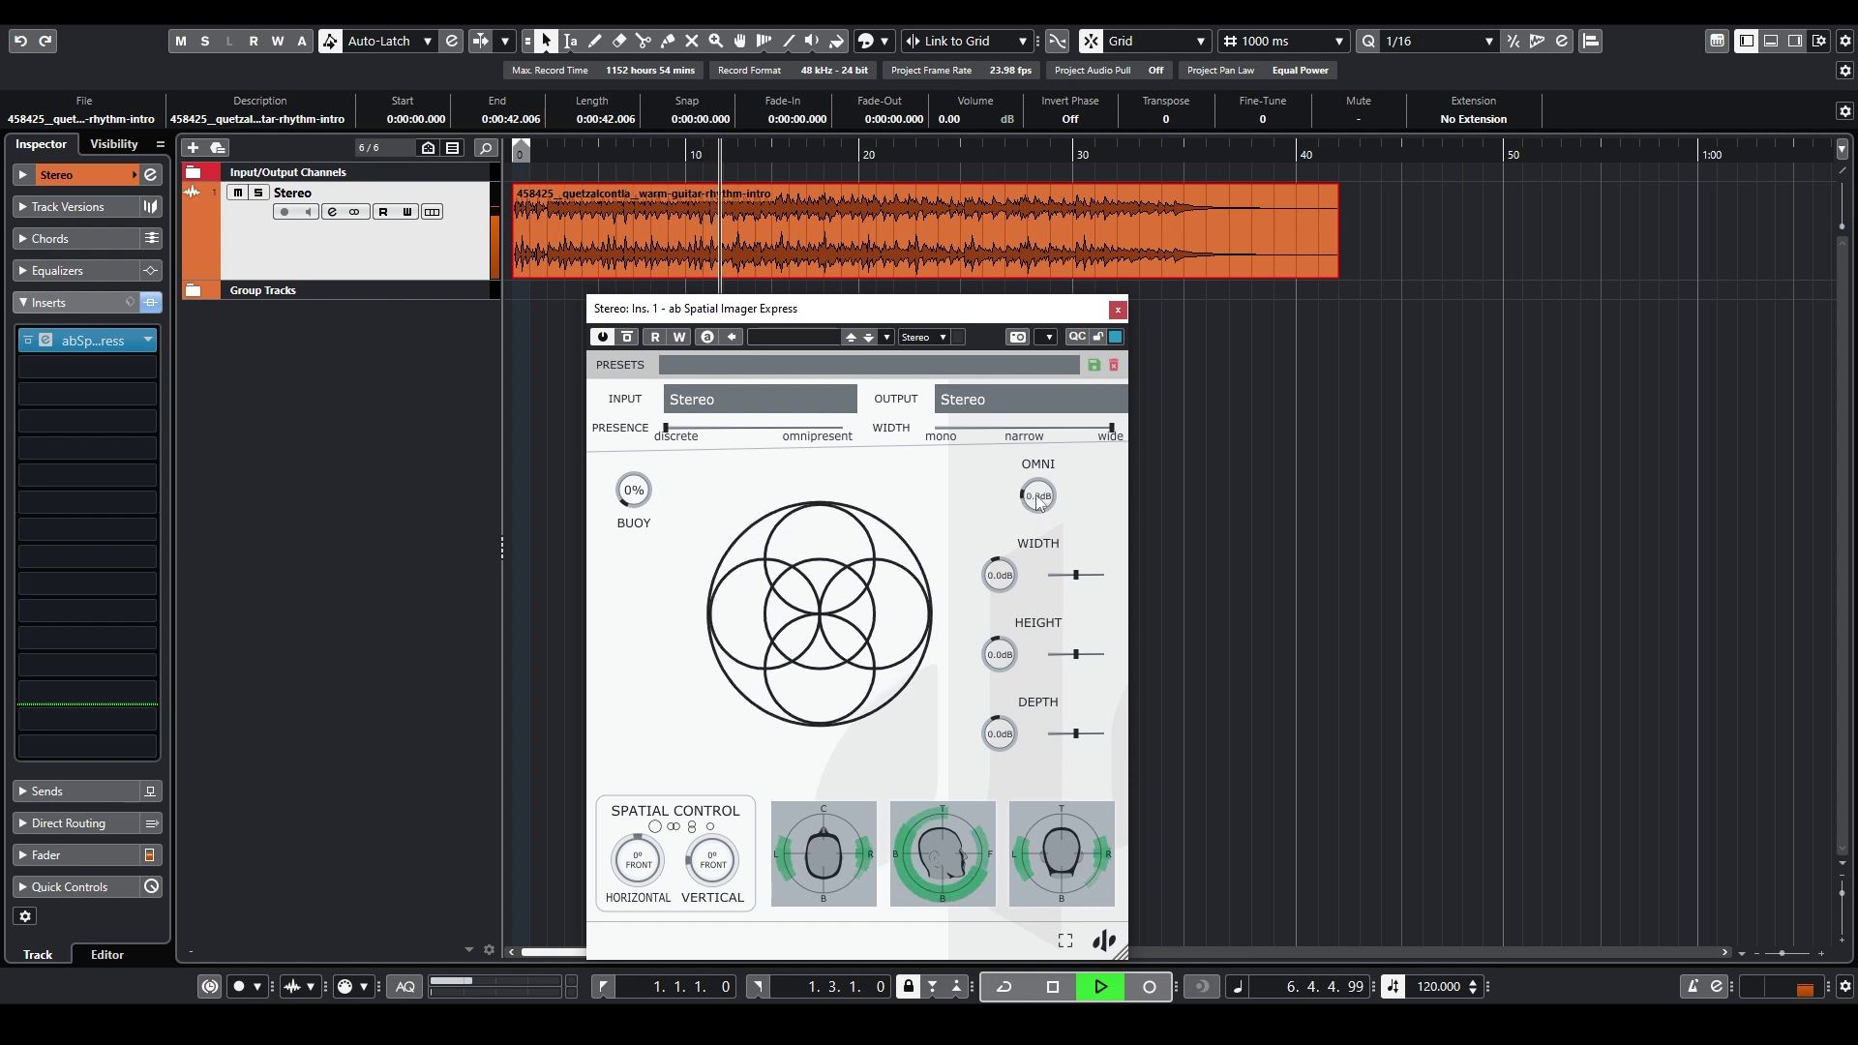
key("space")
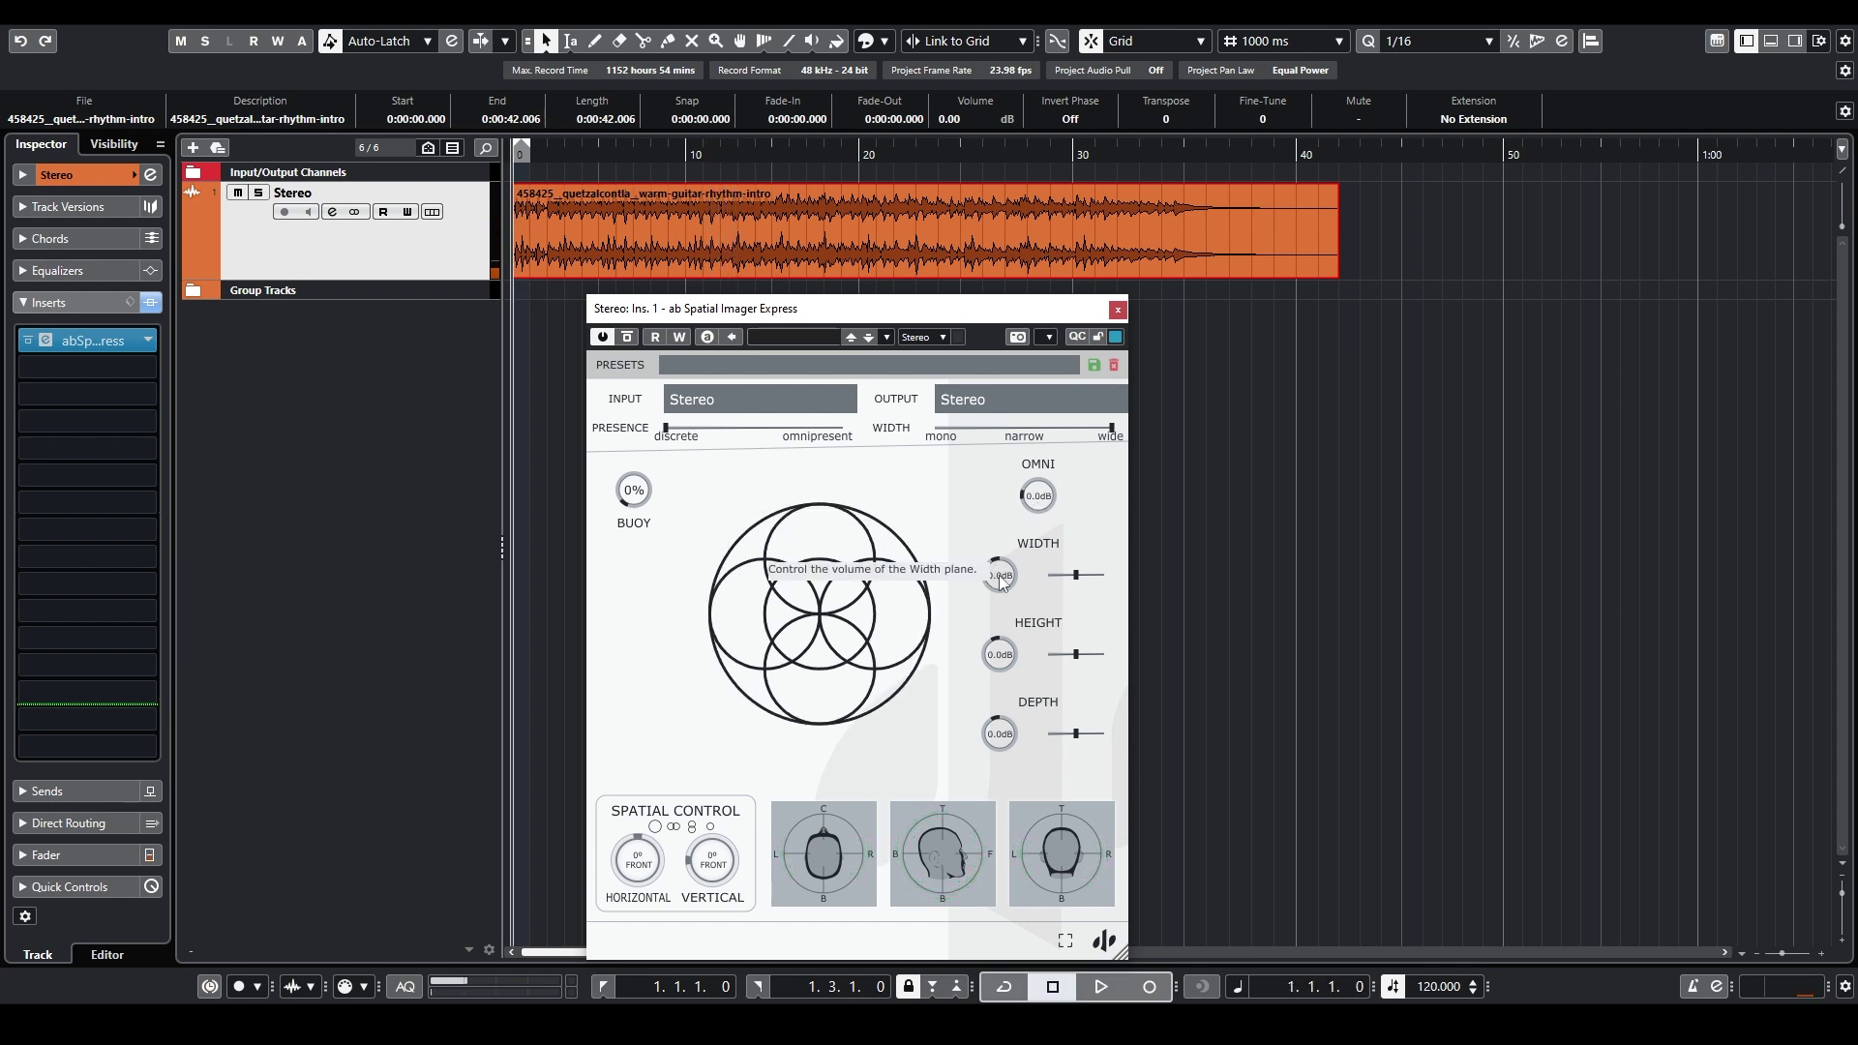
- Vary the volume of the Width plane during playback and reset it to 0.0 dB
key("space")
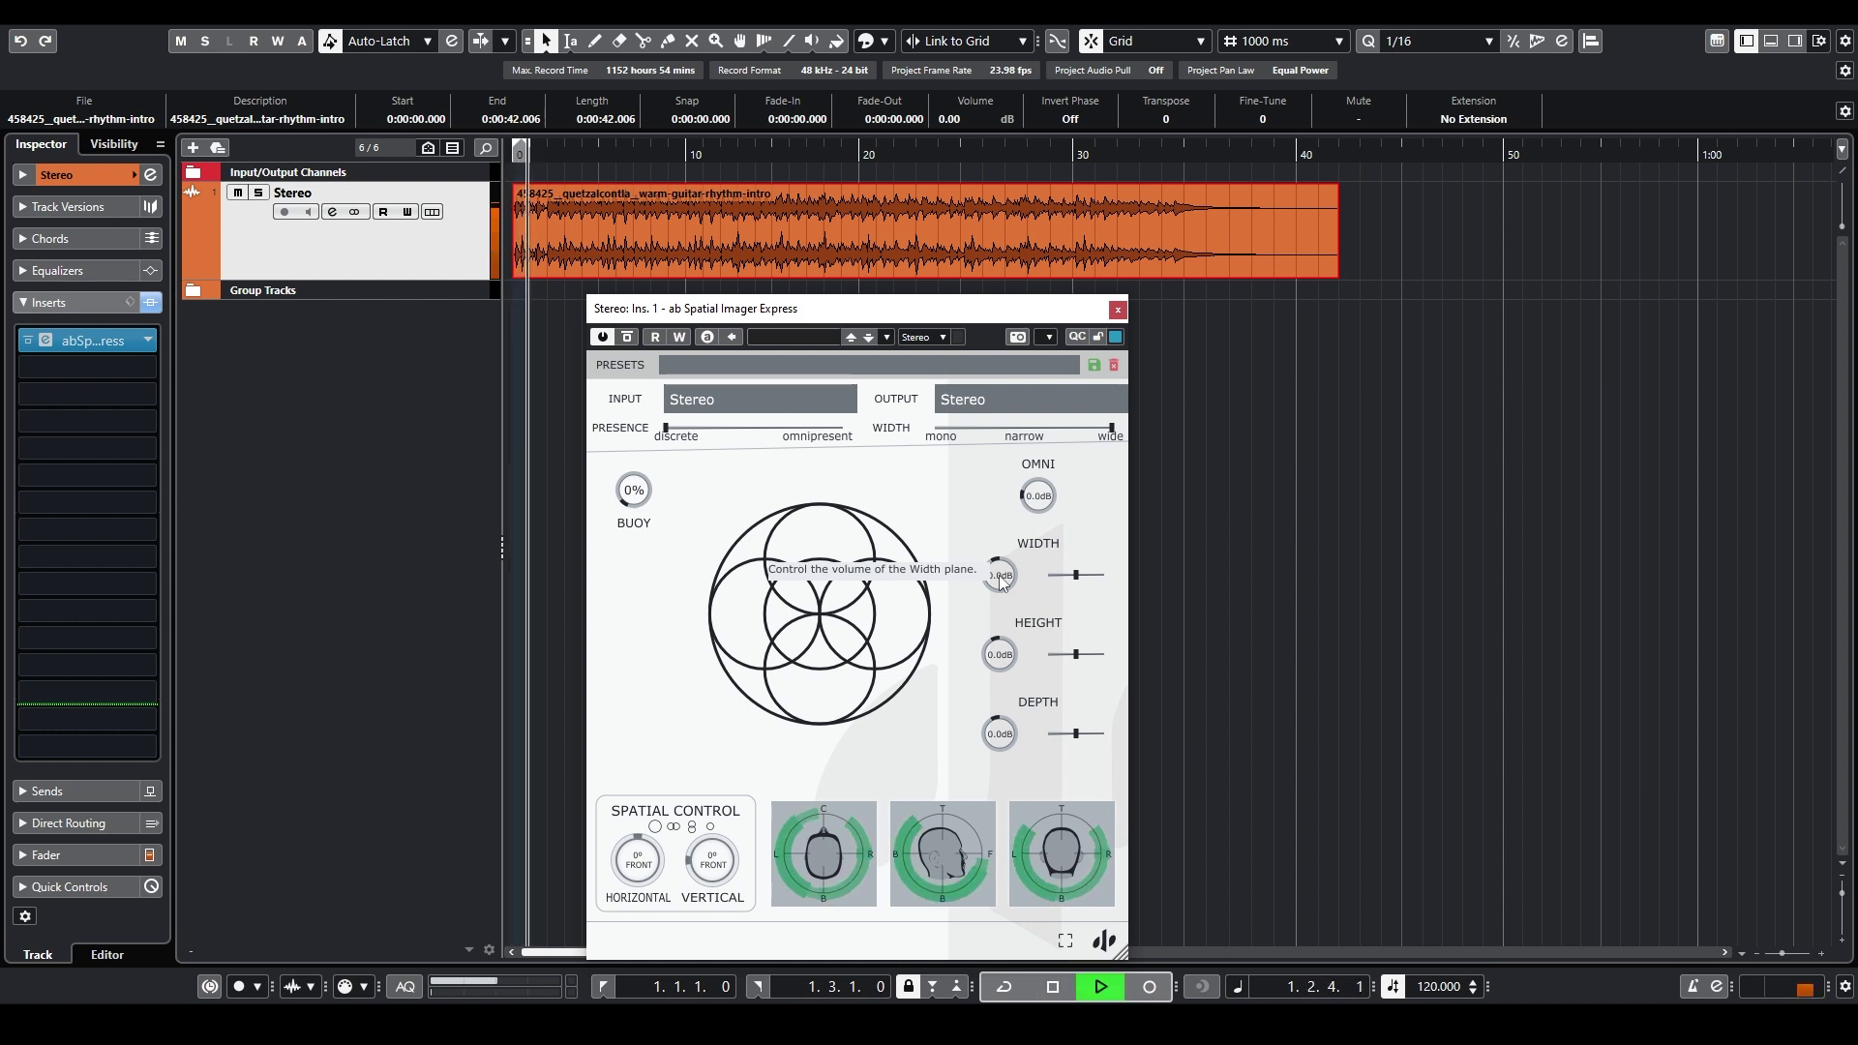
left_click_drag(999, 574, 987, 636)
double_click(989, 575)
key("space")
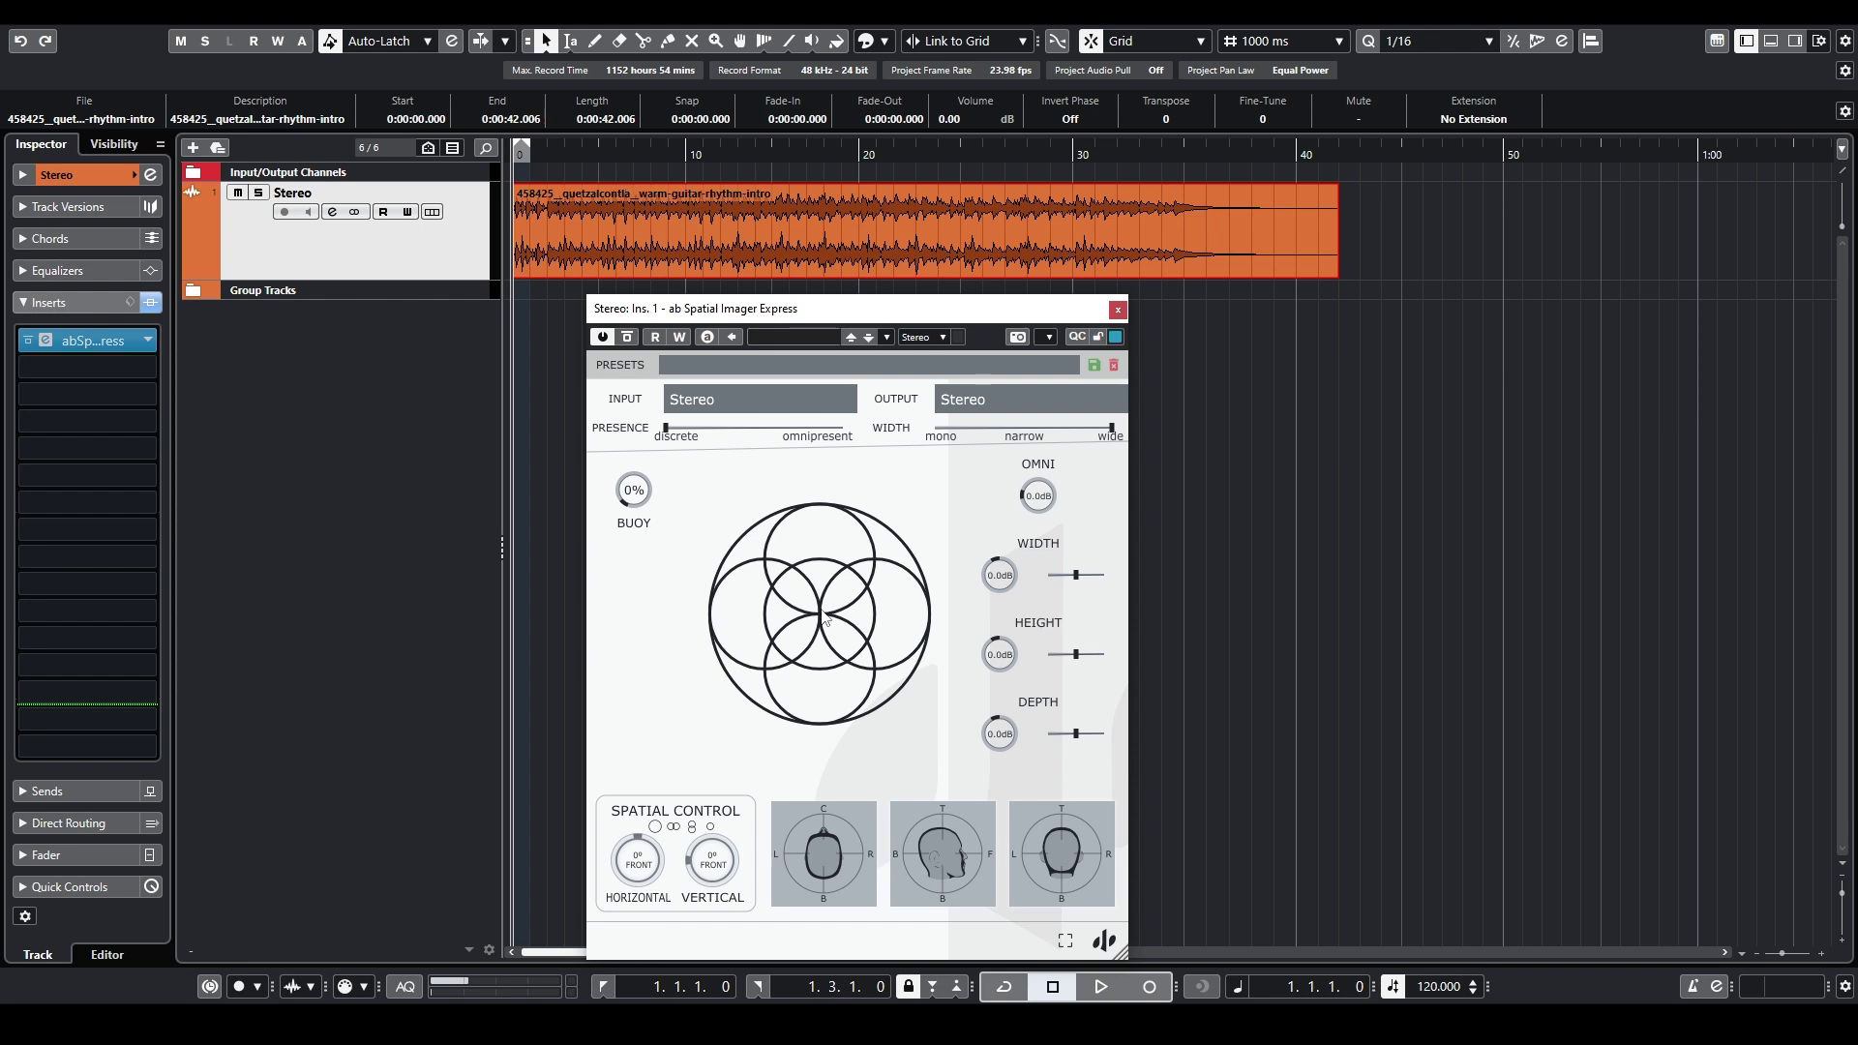
- Reshape the spatial circles during playback, and restore the Width volume to 0.0 dB and the Width and Depth weight to centre
key("space")
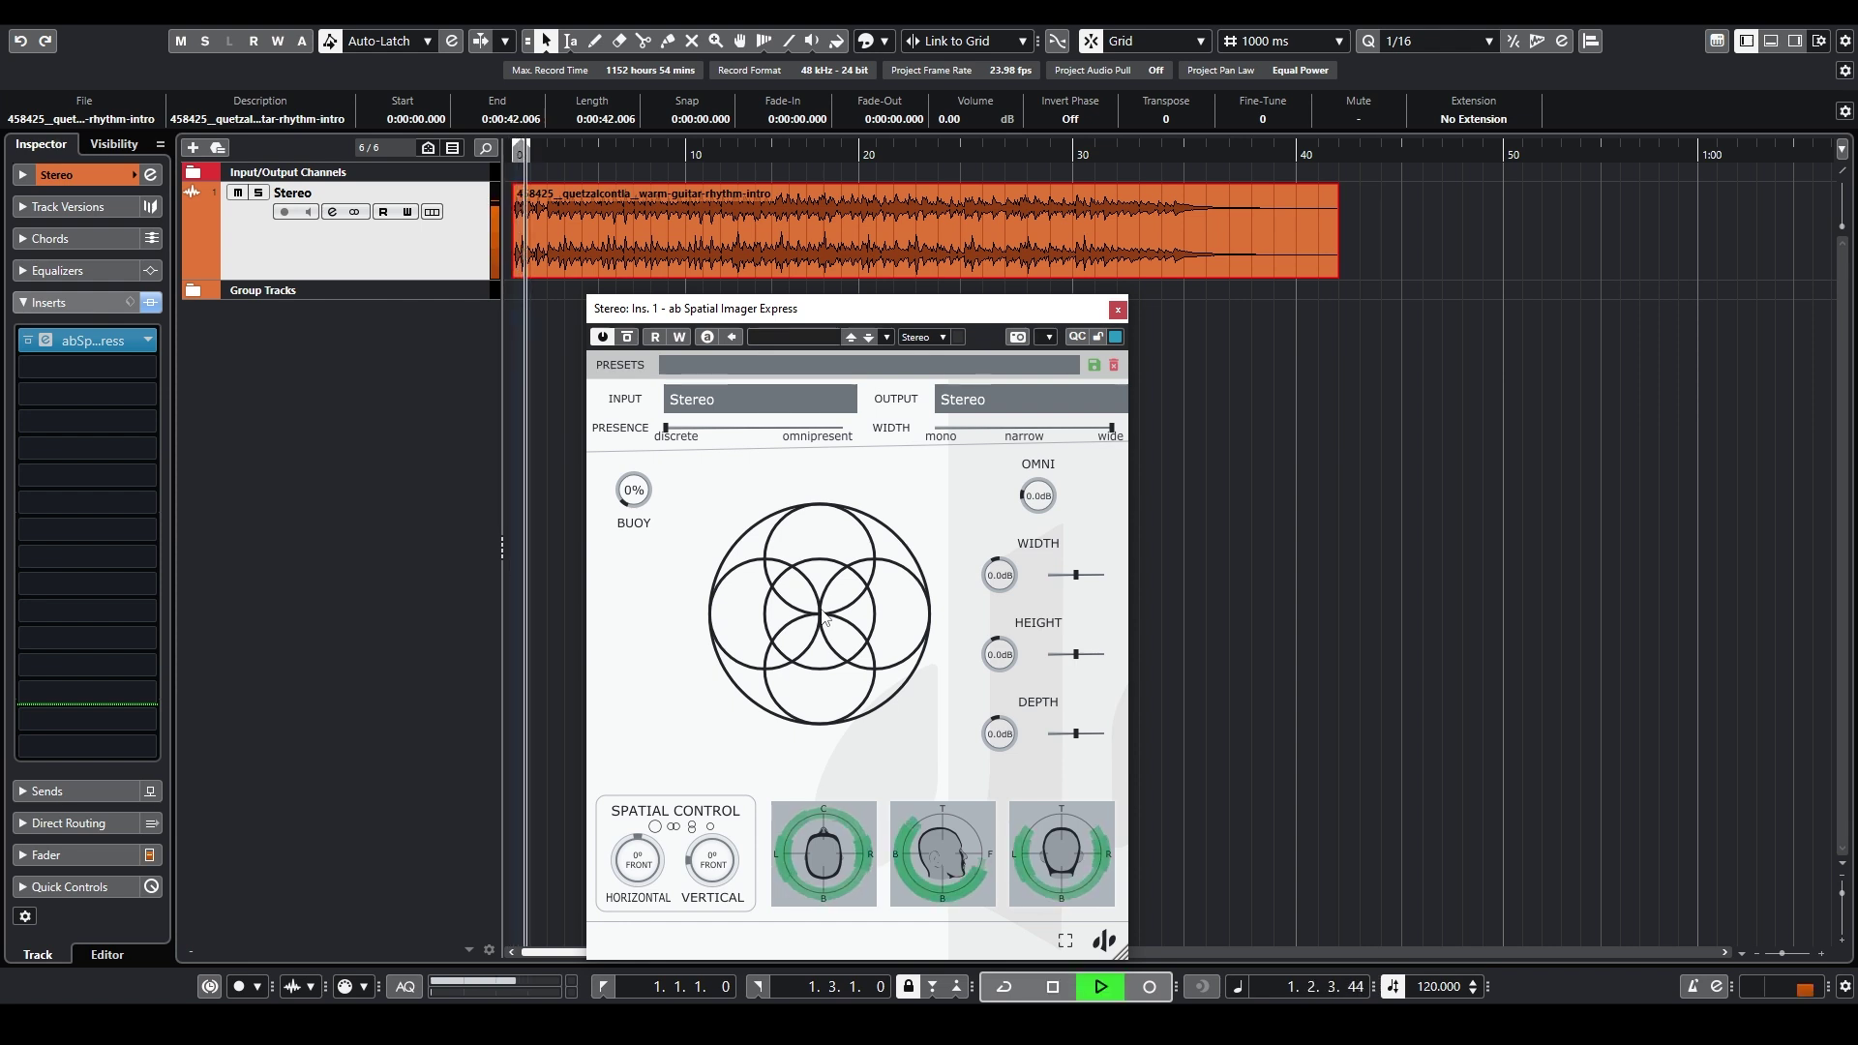
mouse_move(825, 617)
left_mouse_down()
mouse_move(856, 584)
mouse_move(741, 539)
mouse_move(688, 652)
mouse_move(742, 732)
mouse_move(829, 786)
mouse_move(910, 734)
mouse_move(1003, 582)
mouse_move(893, 584)
mouse_move(818, 612)
left_mouse_up()
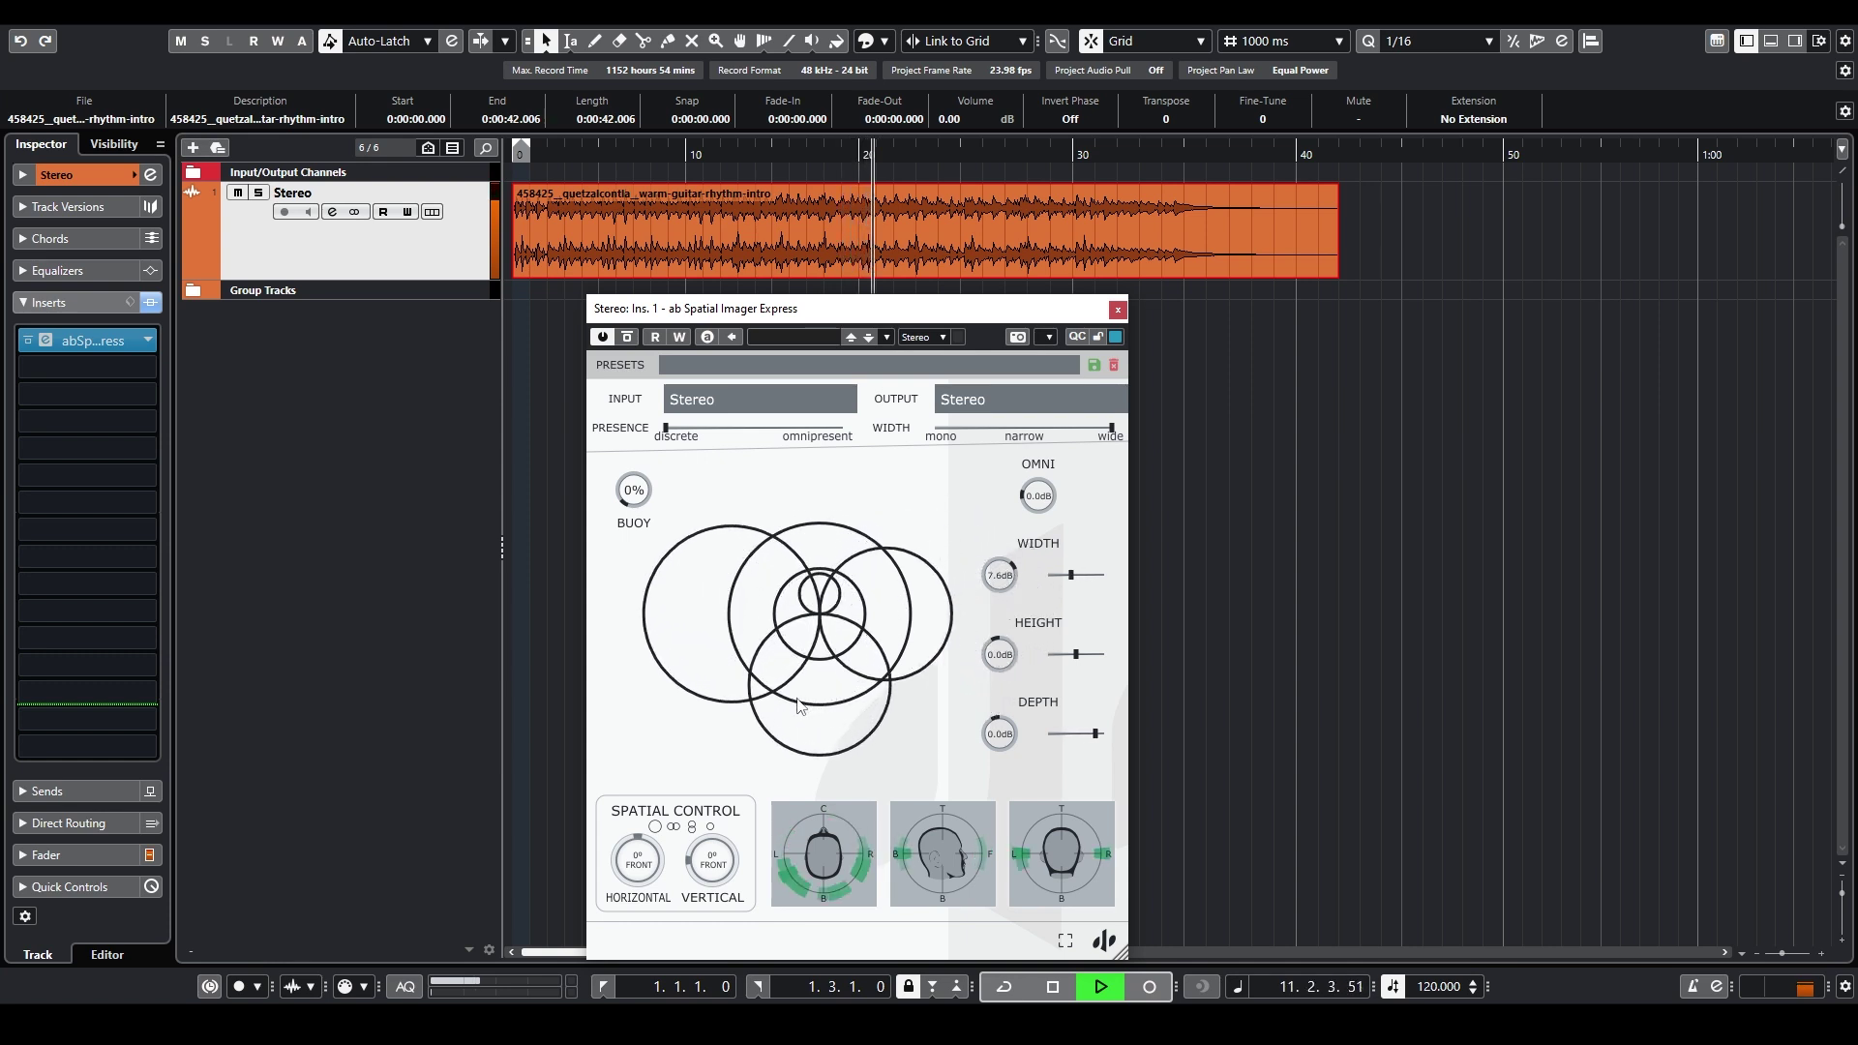
key("space")
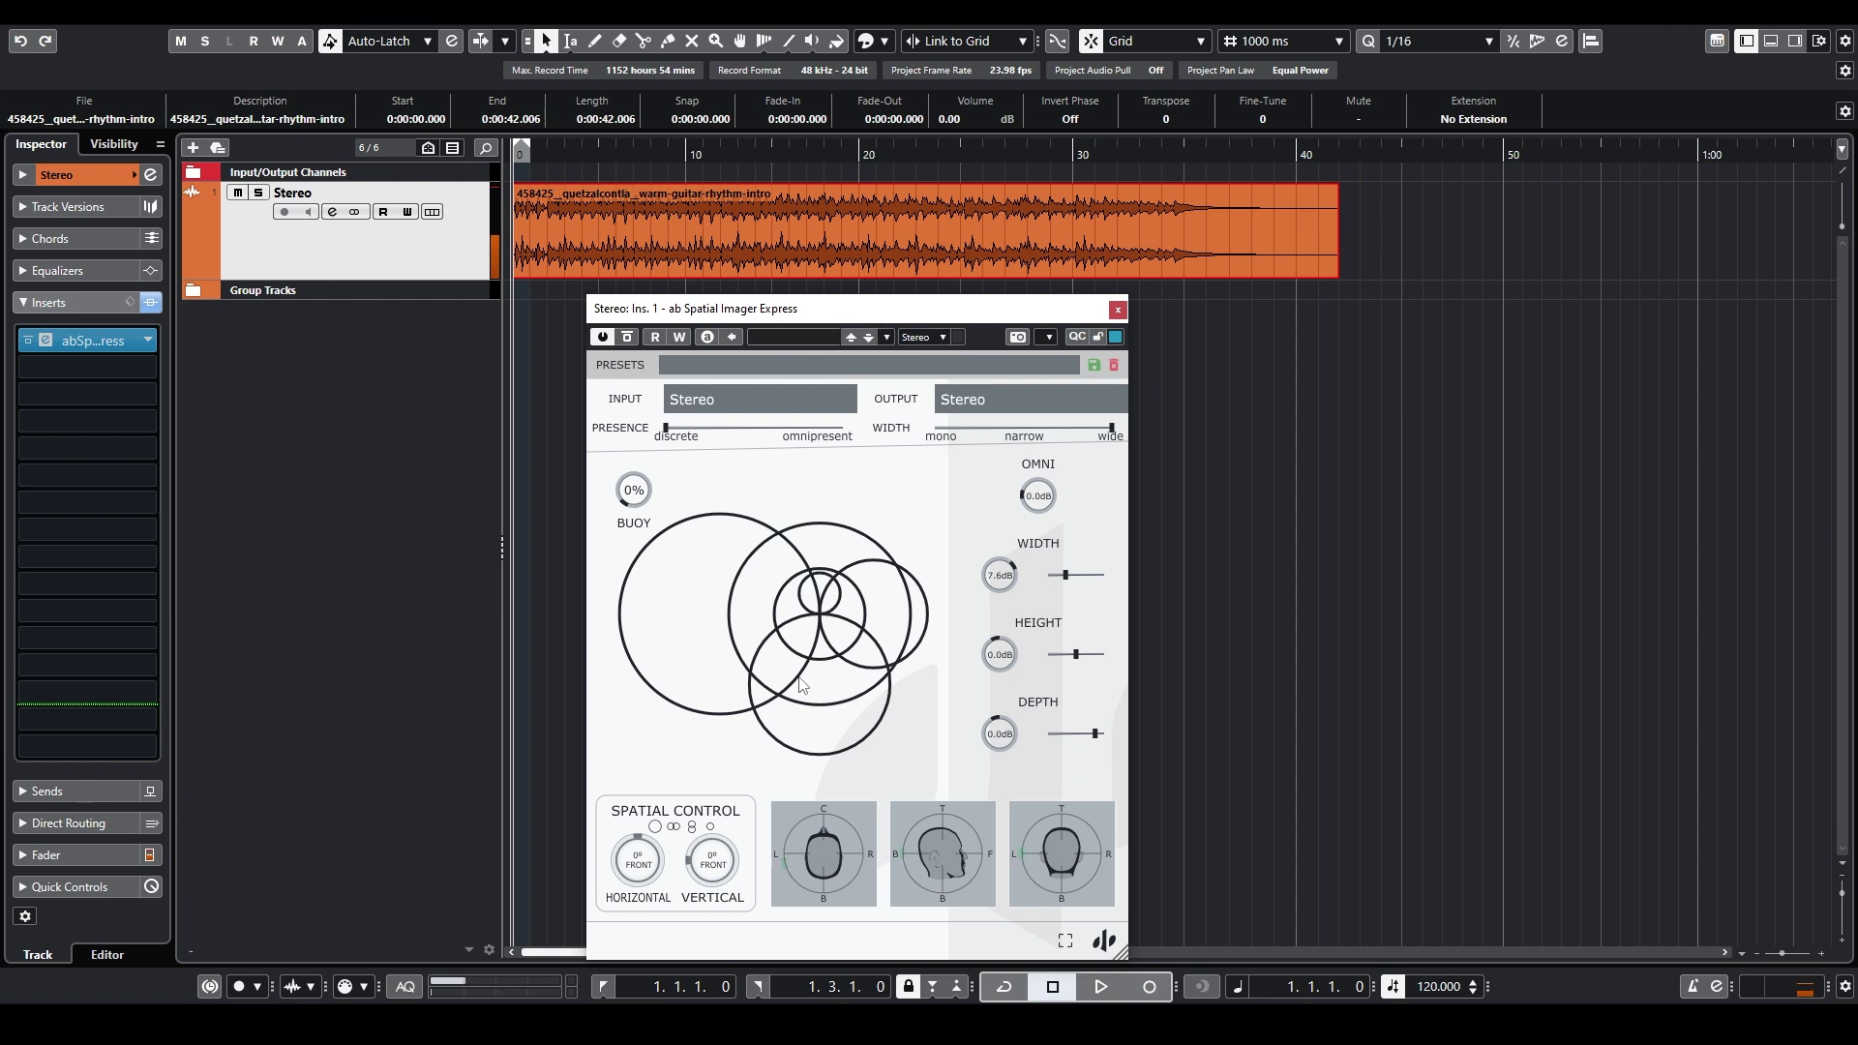
double_click(993, 578)
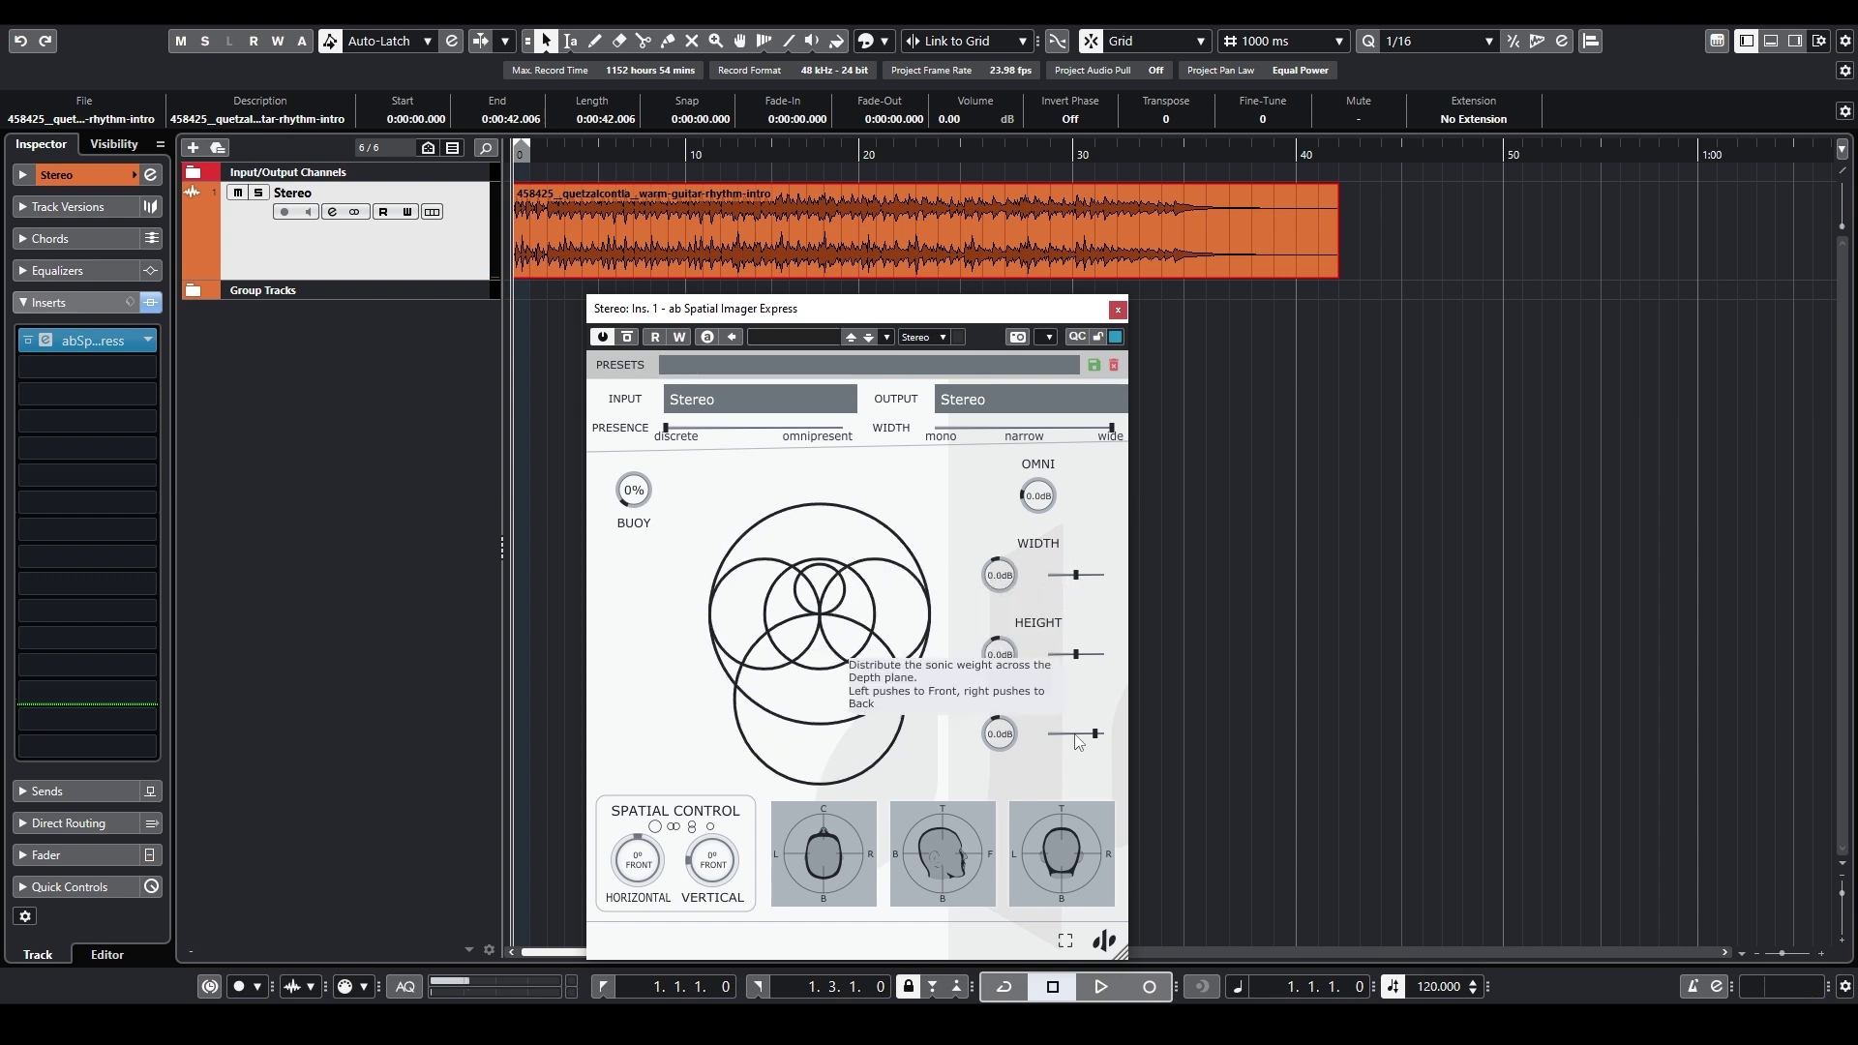
left_click_drag(1095, 734, 1076, 735)
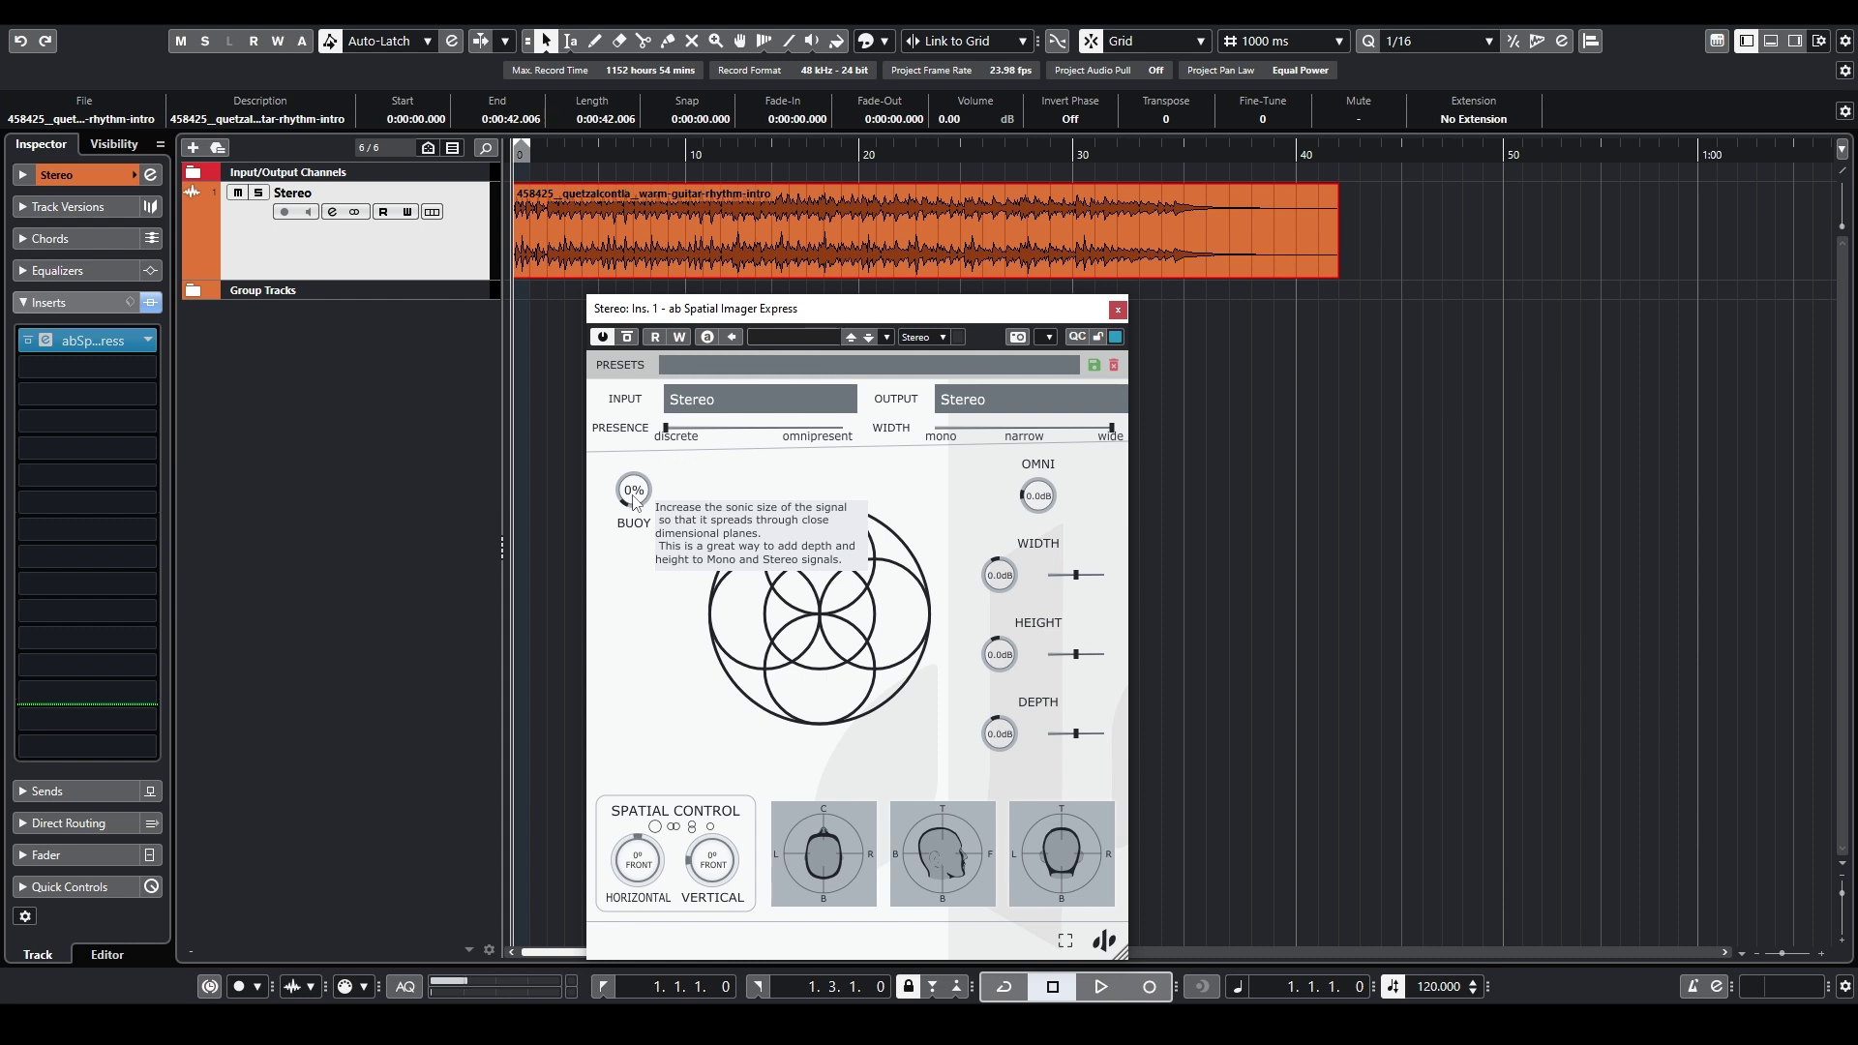
- Play the clip while raising Buoy to 100%, resetting it and raising it again to 92%
key("space")
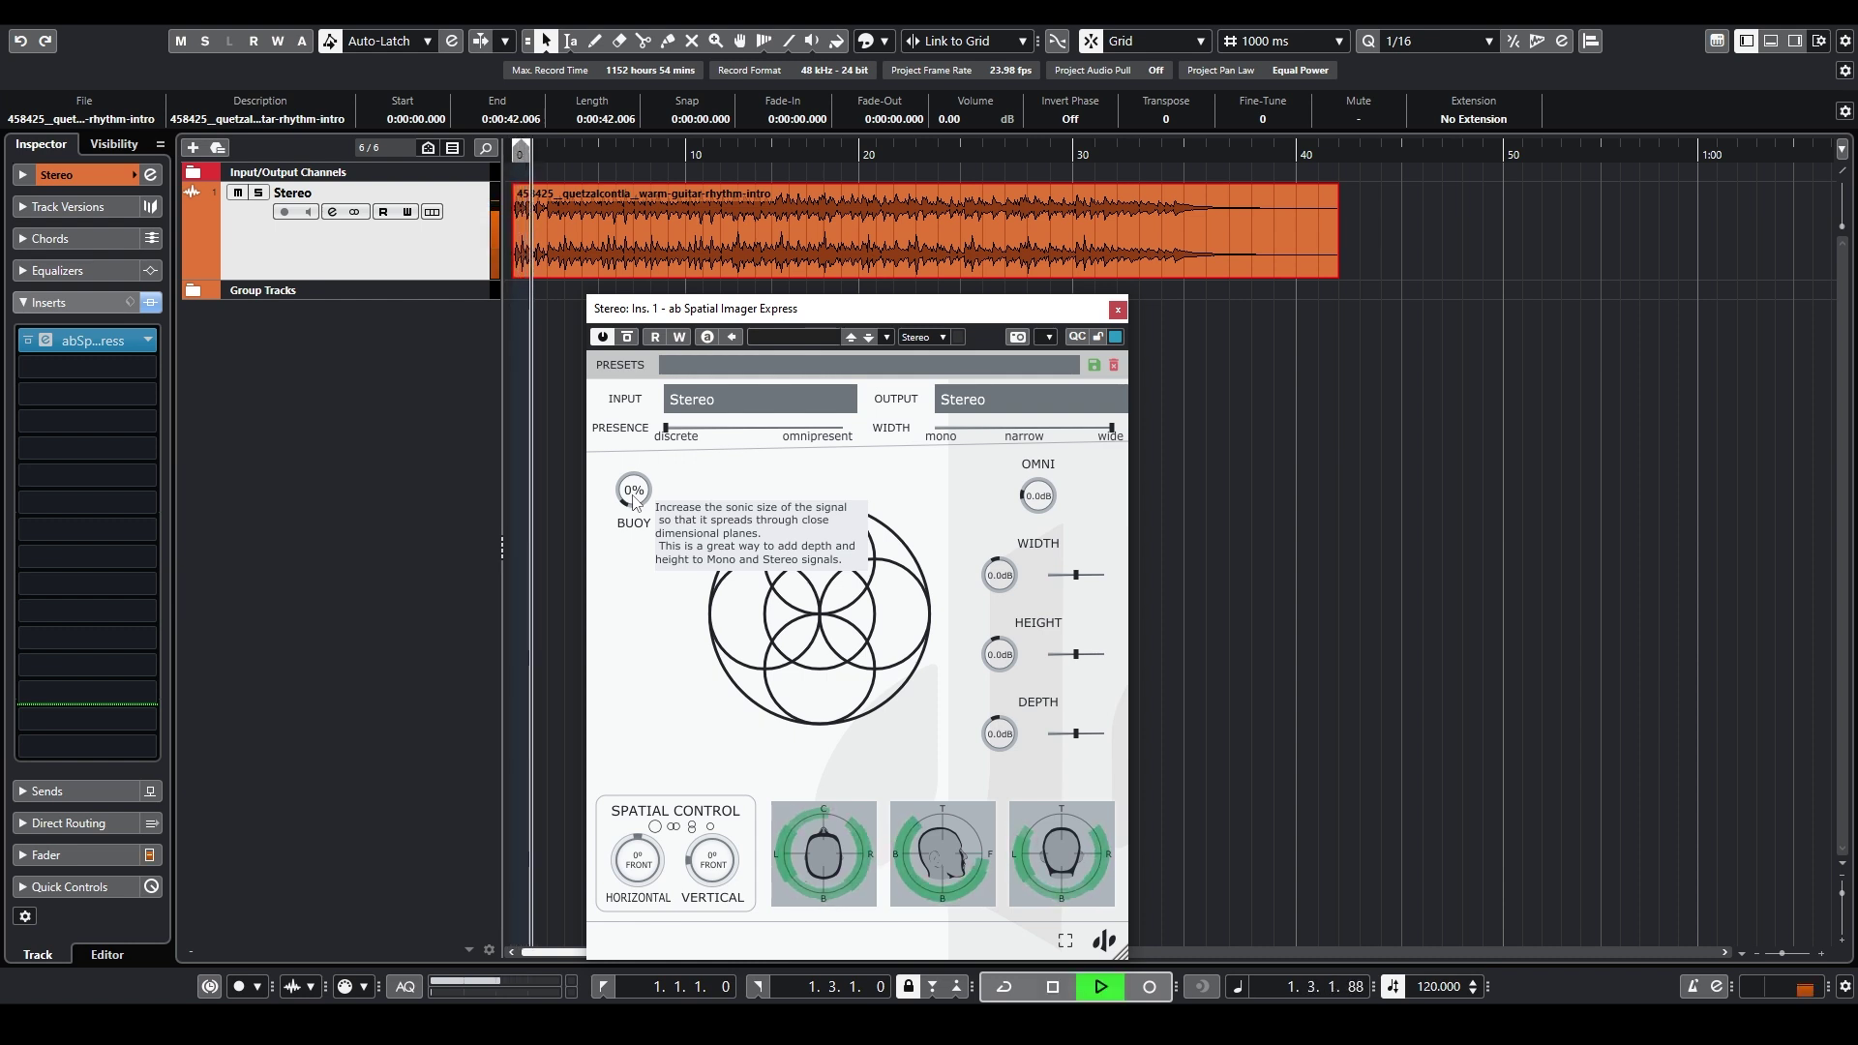
left_click_drag(634, 498, 611, 246)
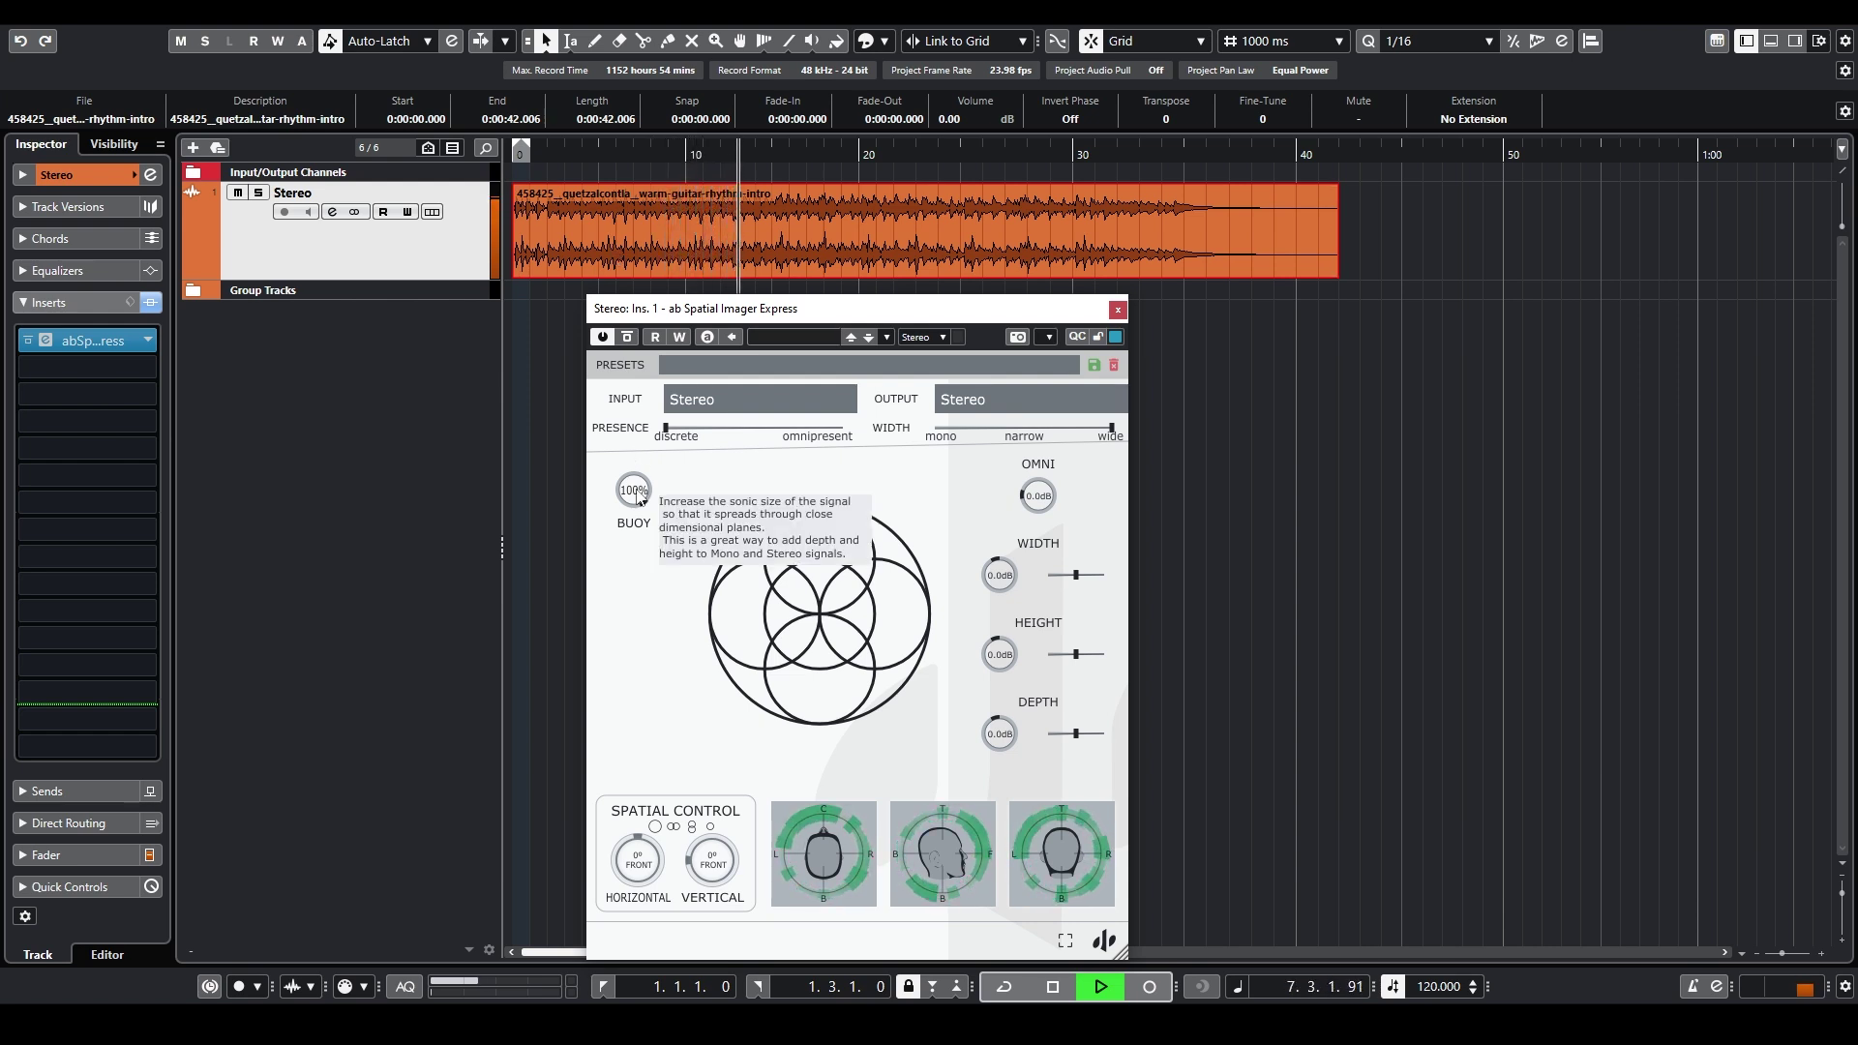
double_click(635, 492)
left_click_drag(637, 495, 606, 269)
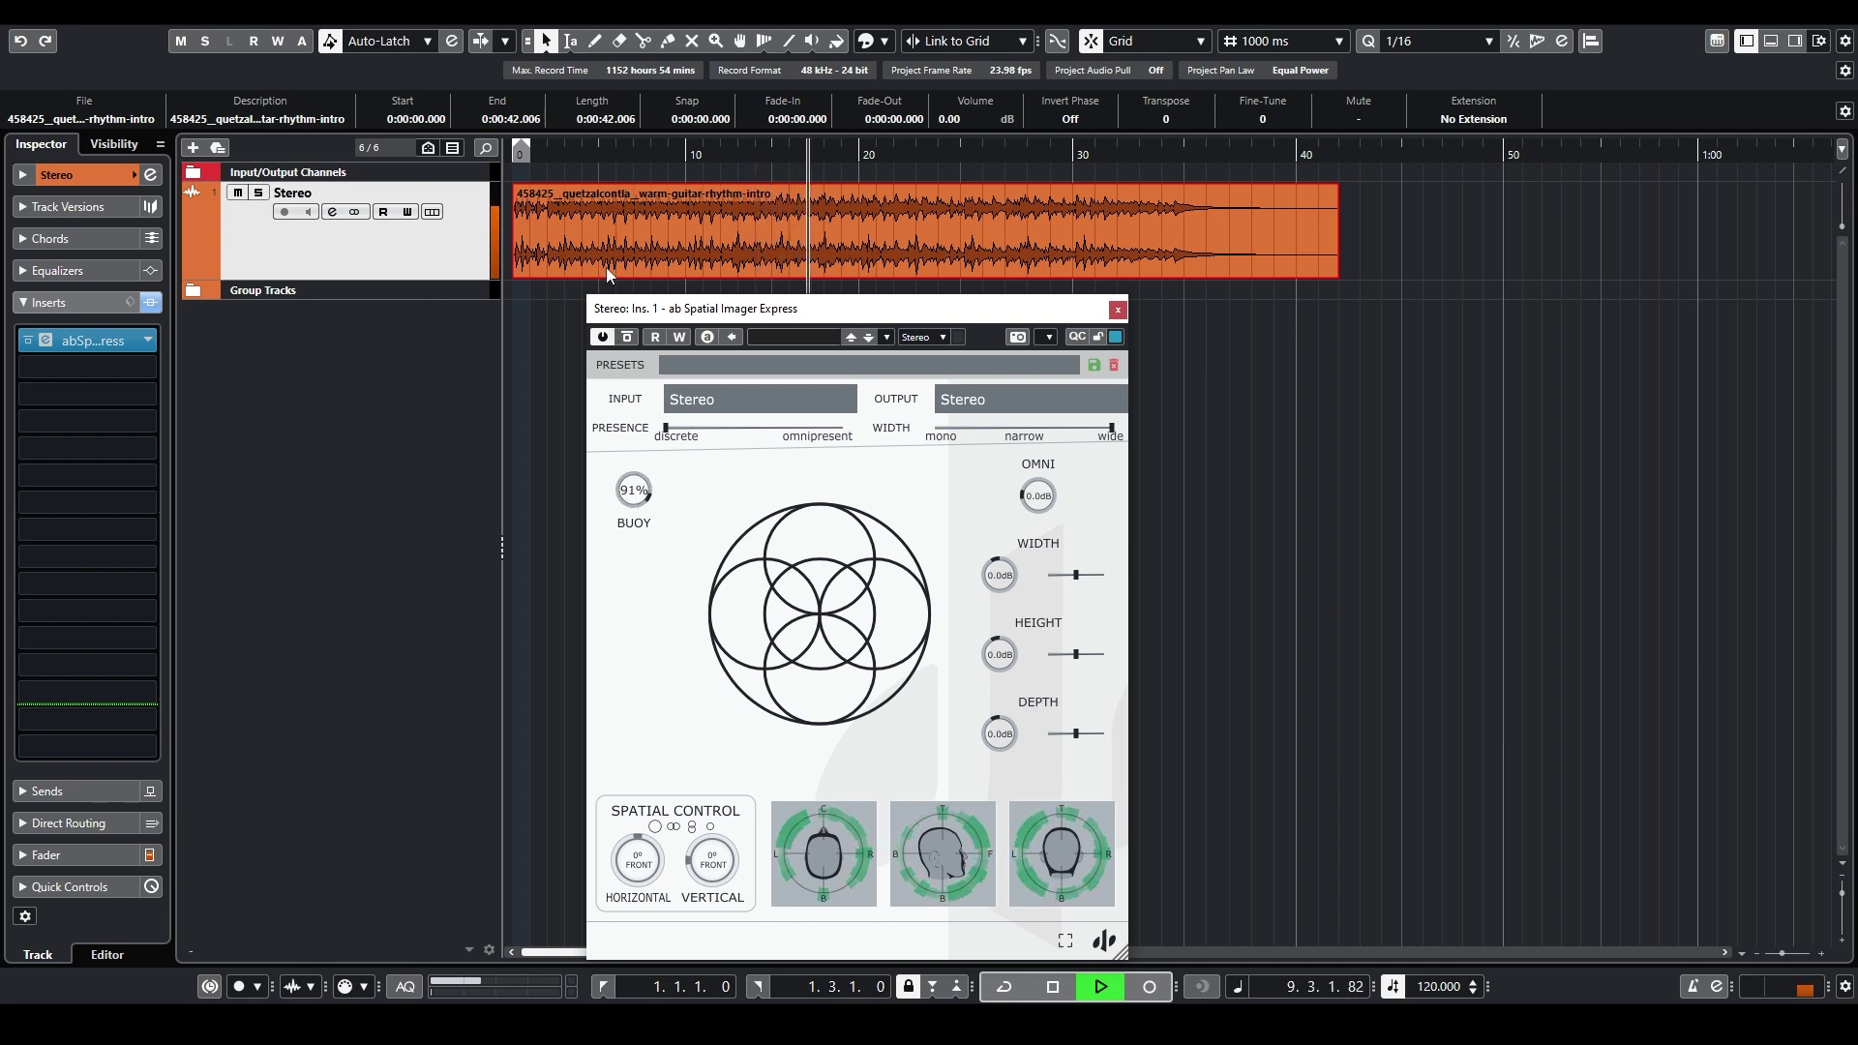
key("space")
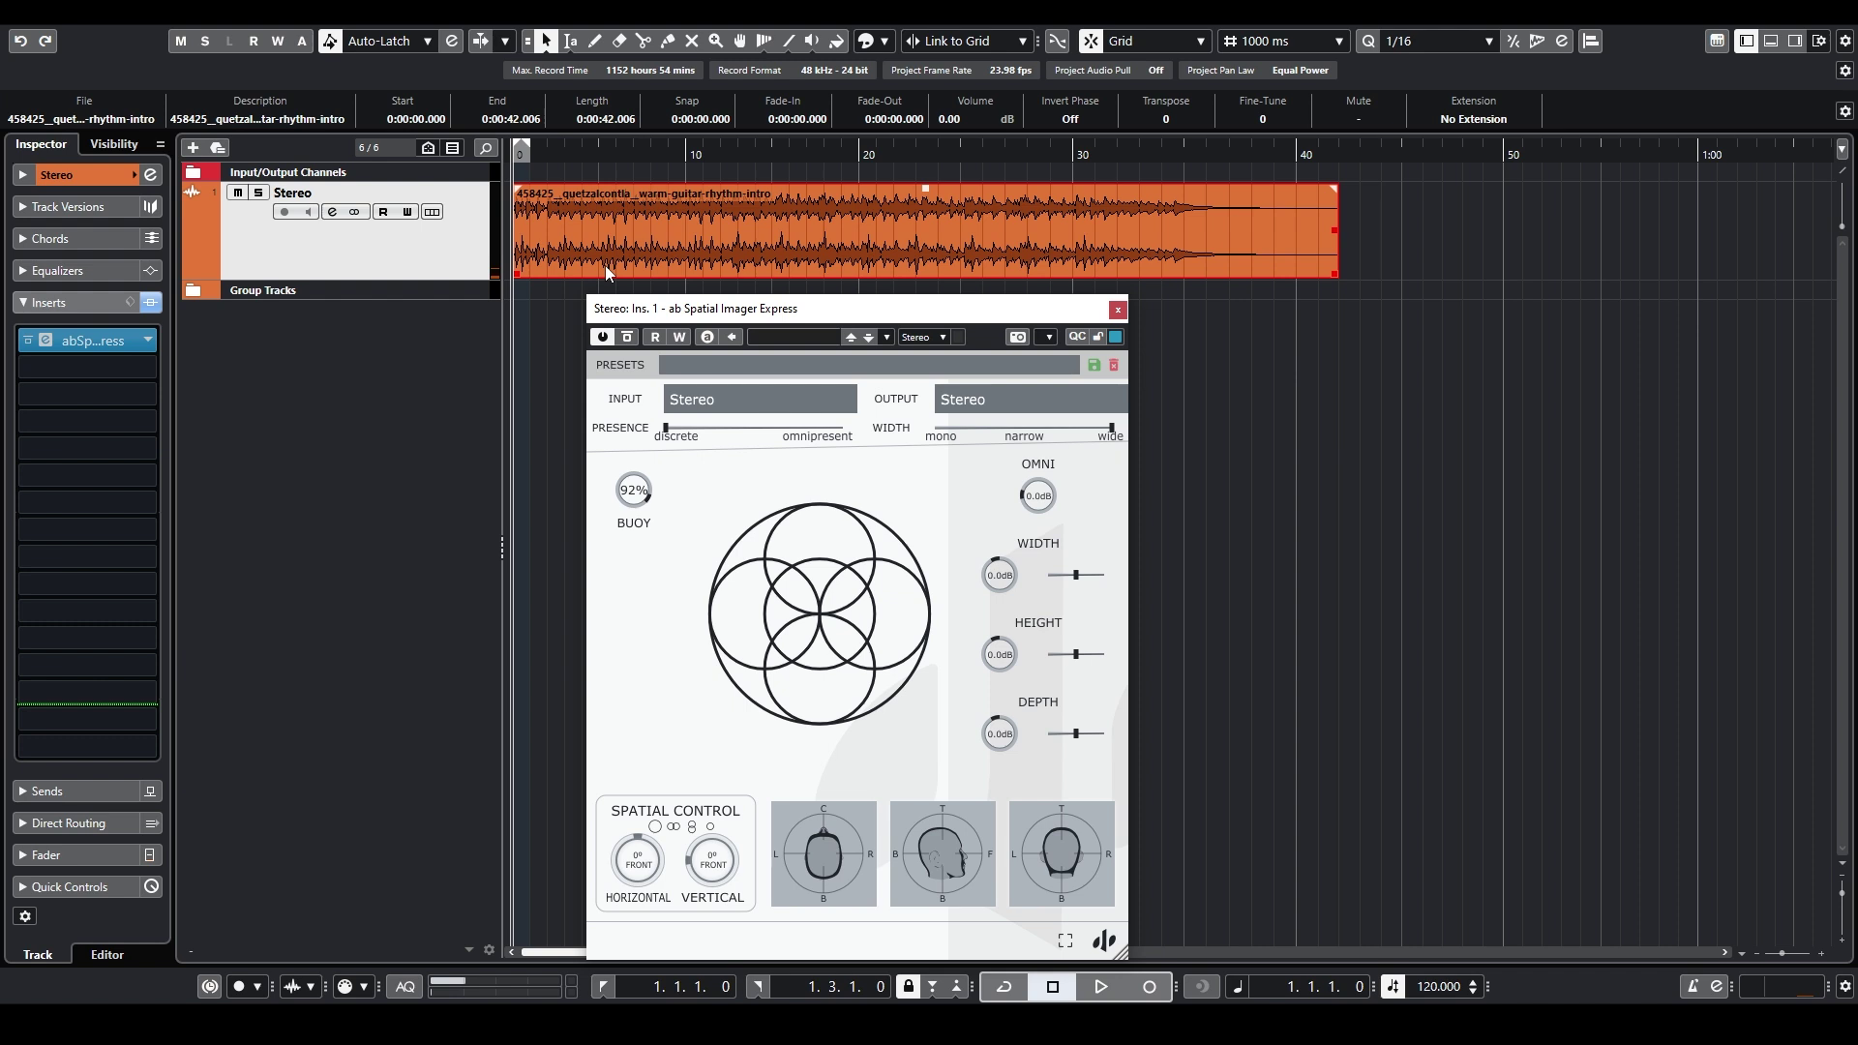
- Set Buoy to 0% and the stereo image width to narrow
mouse_move(633, 501)
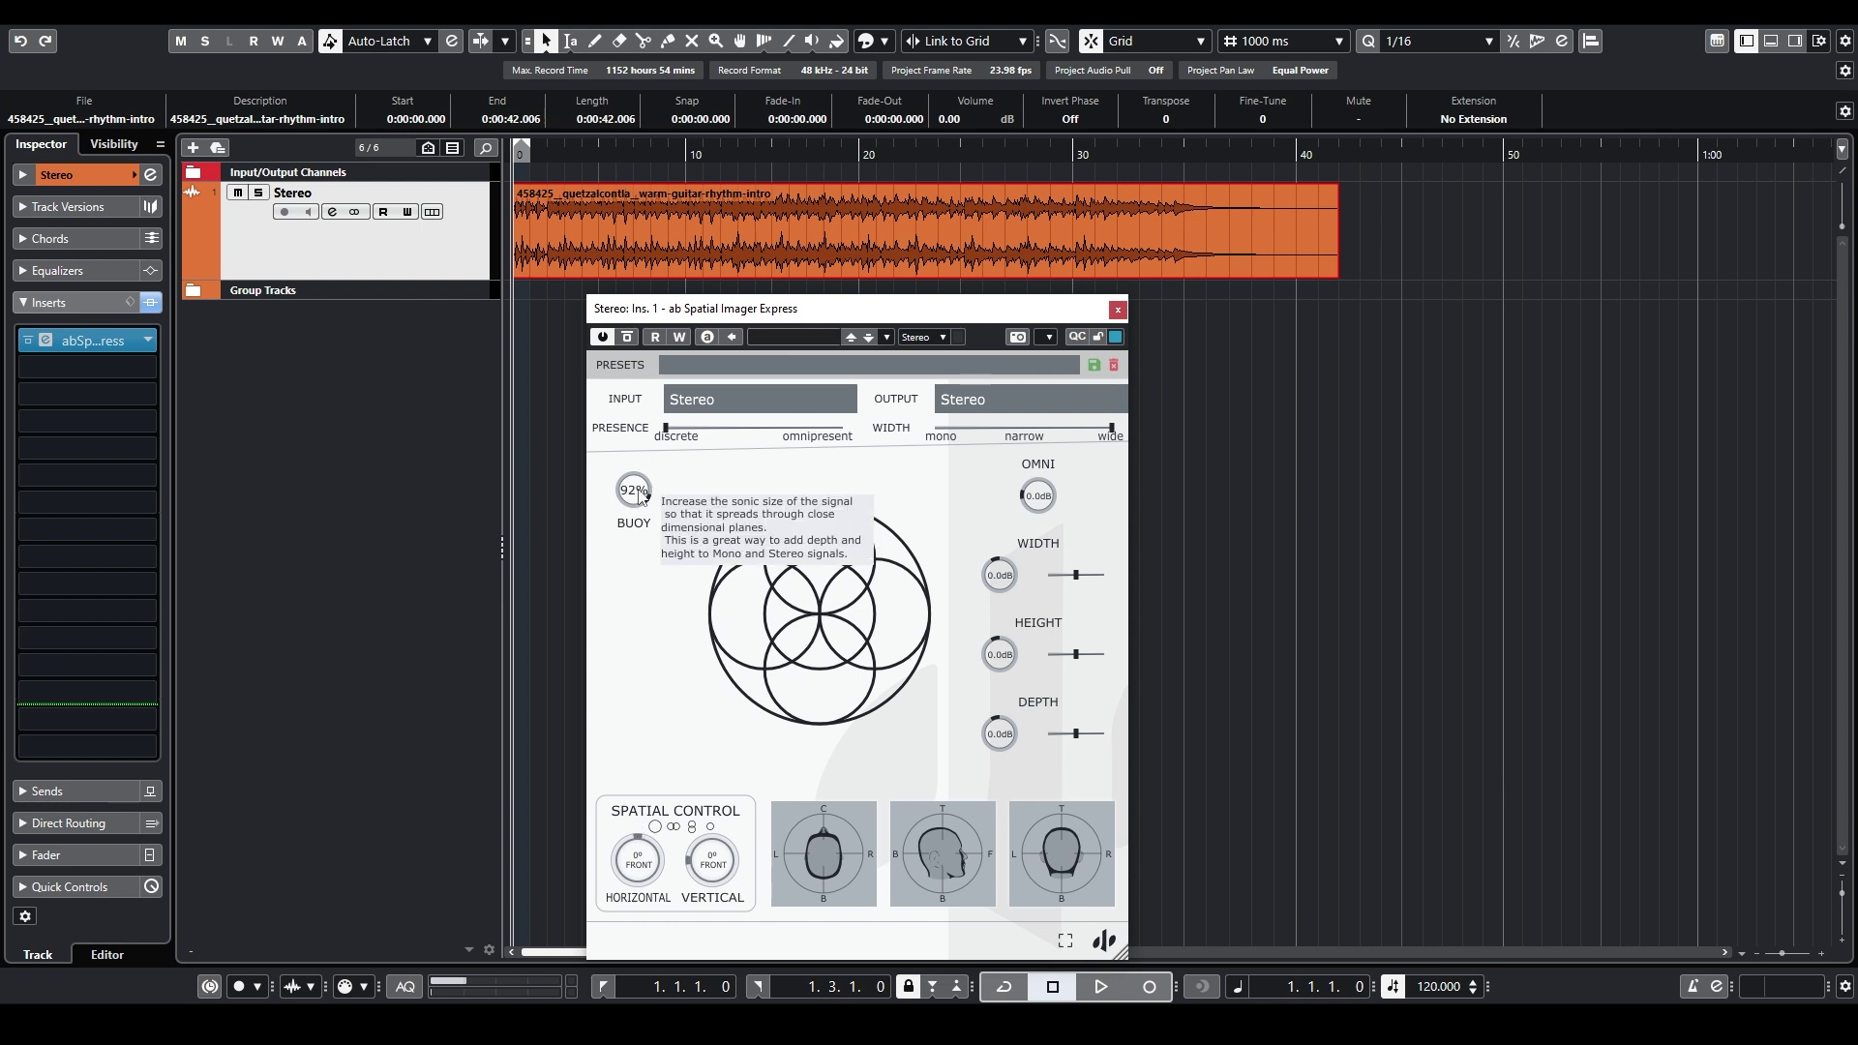
left_click_drag(639, 495, 619, 542)
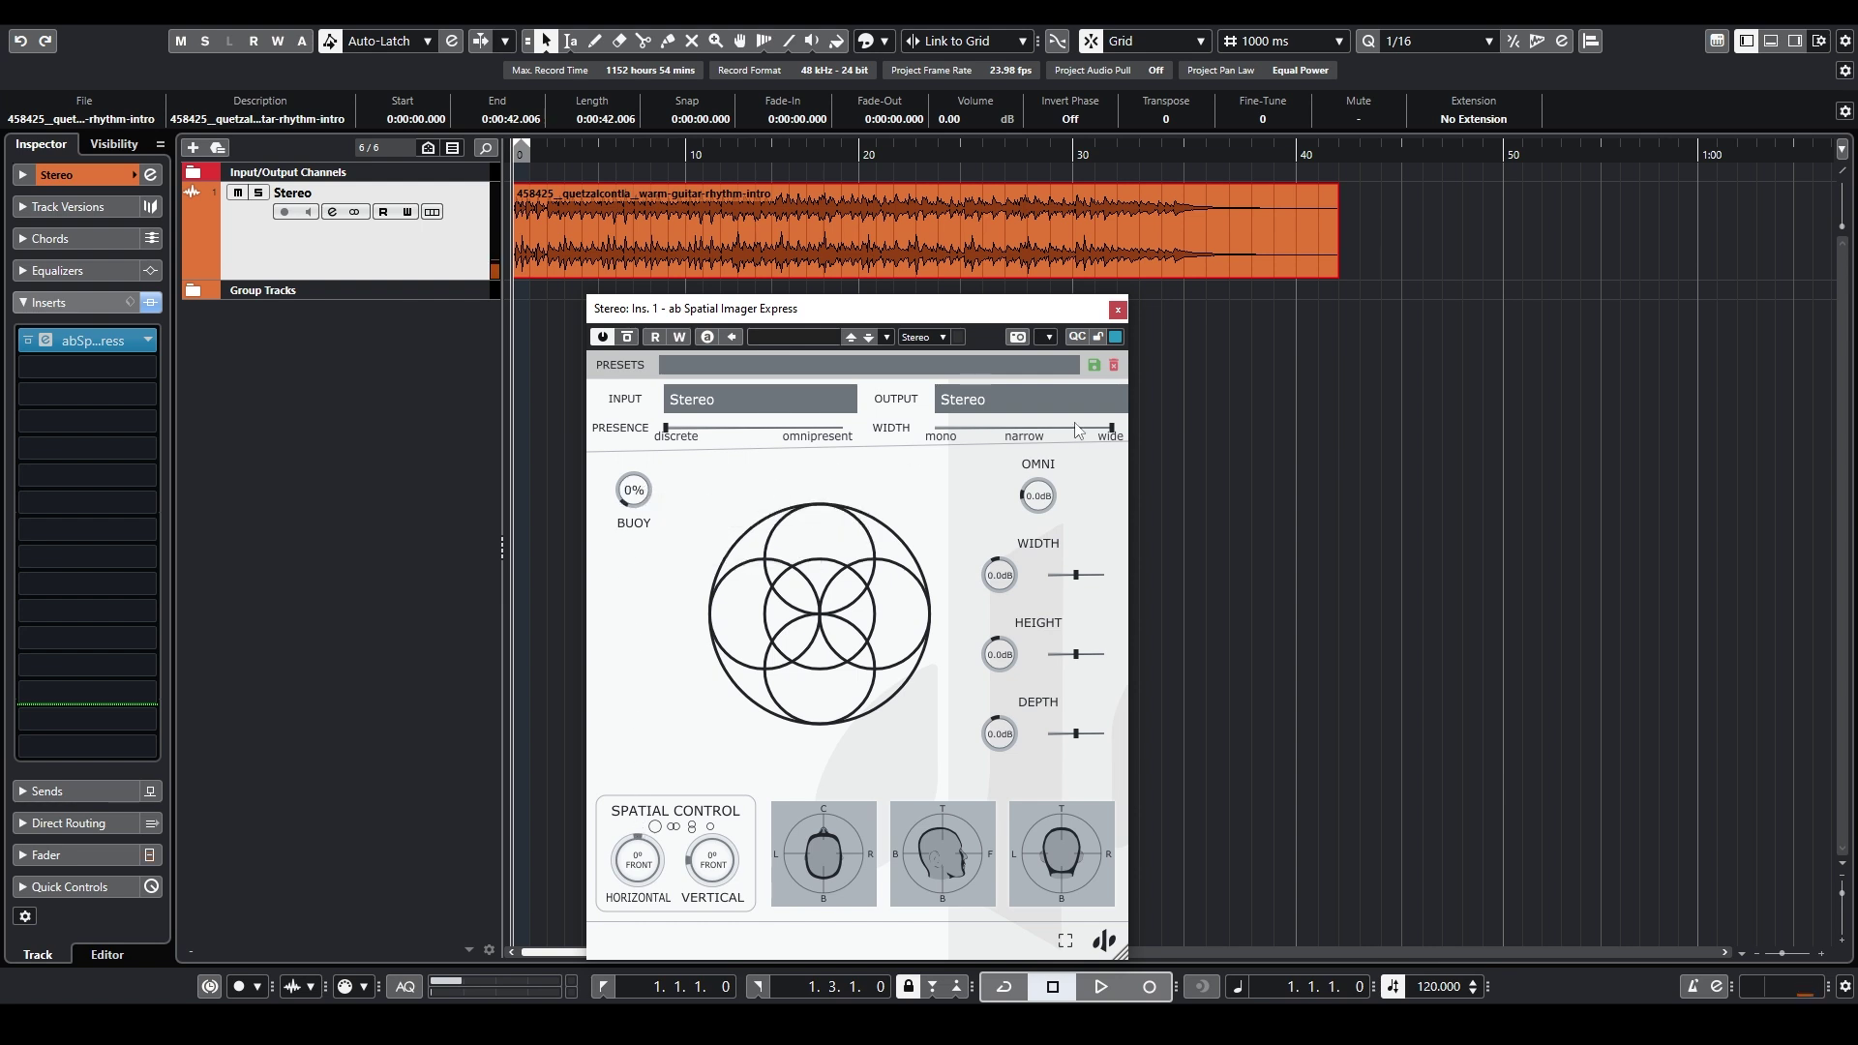
mouse_move(1109, 432)
left_click_drag(1095, 436, 1086, 482)
- Audition the horizontal rotation during playback, including -180° back, and reset it to 0° front
key("space")
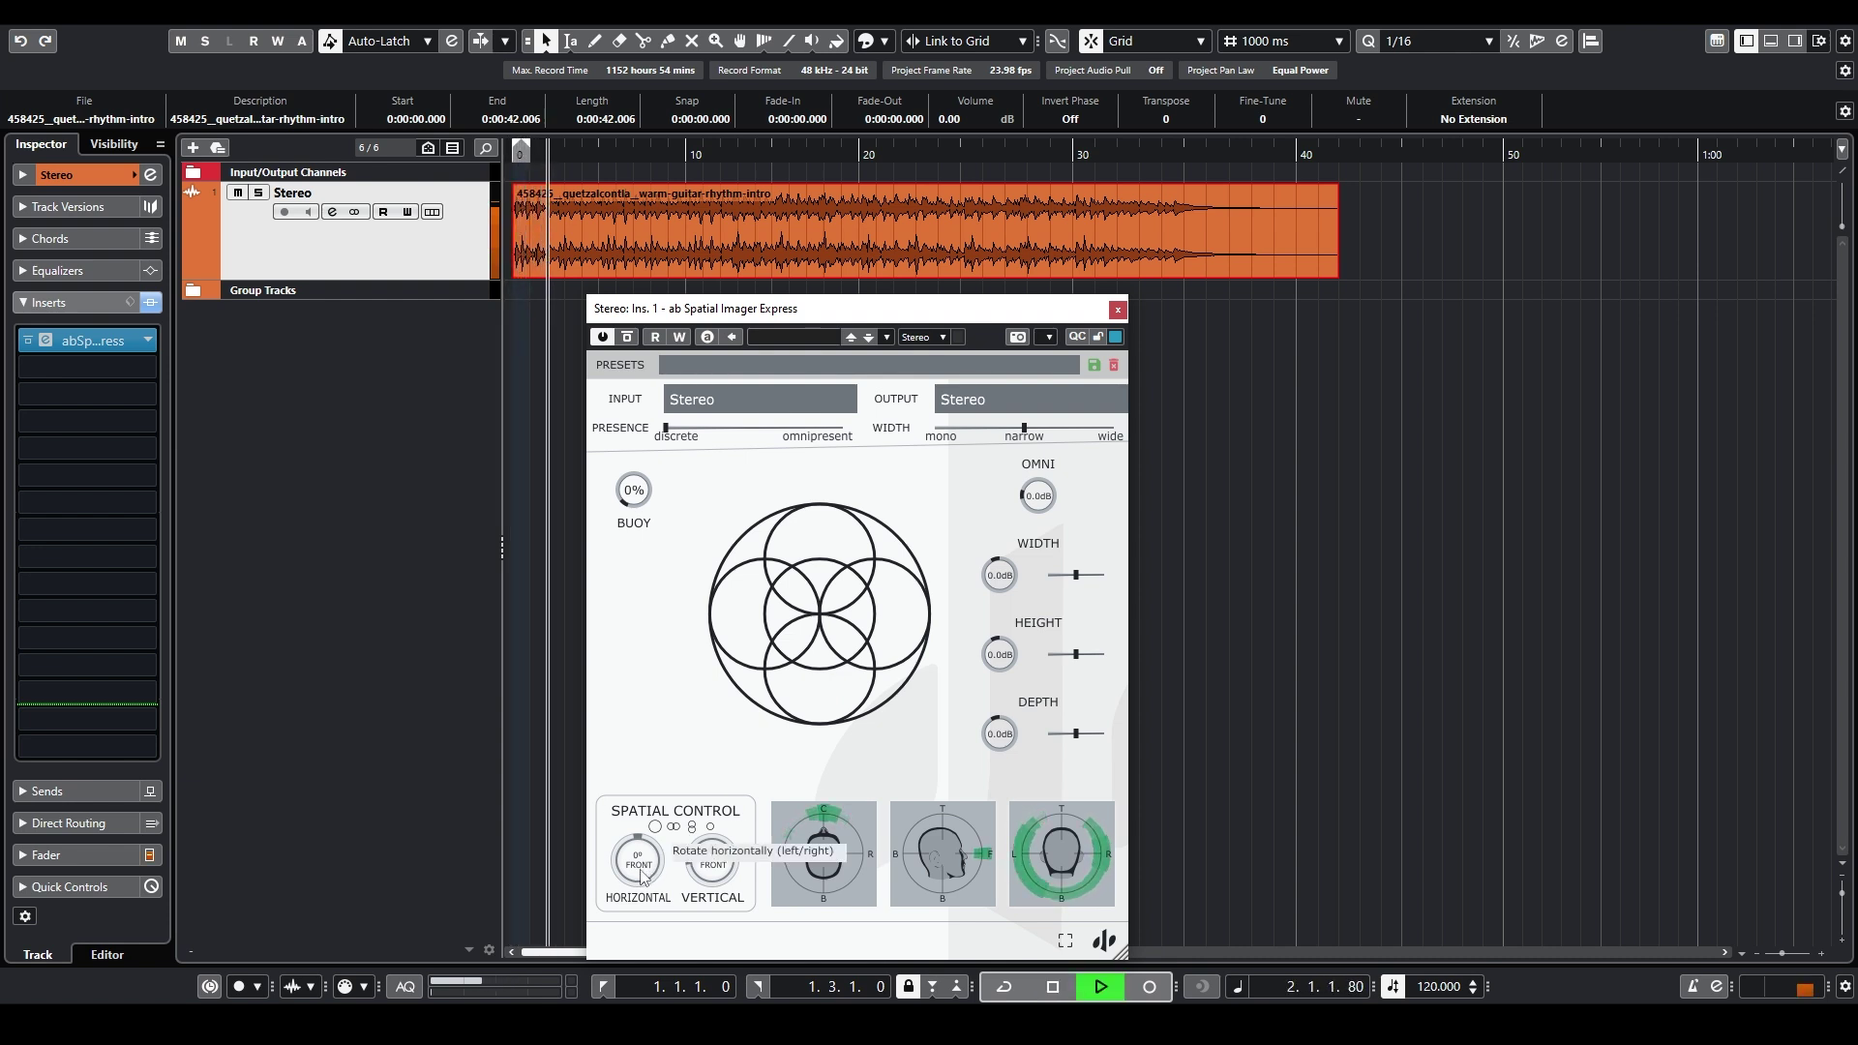
left_click_drag(649, 876, 659, 1002)
key("space")
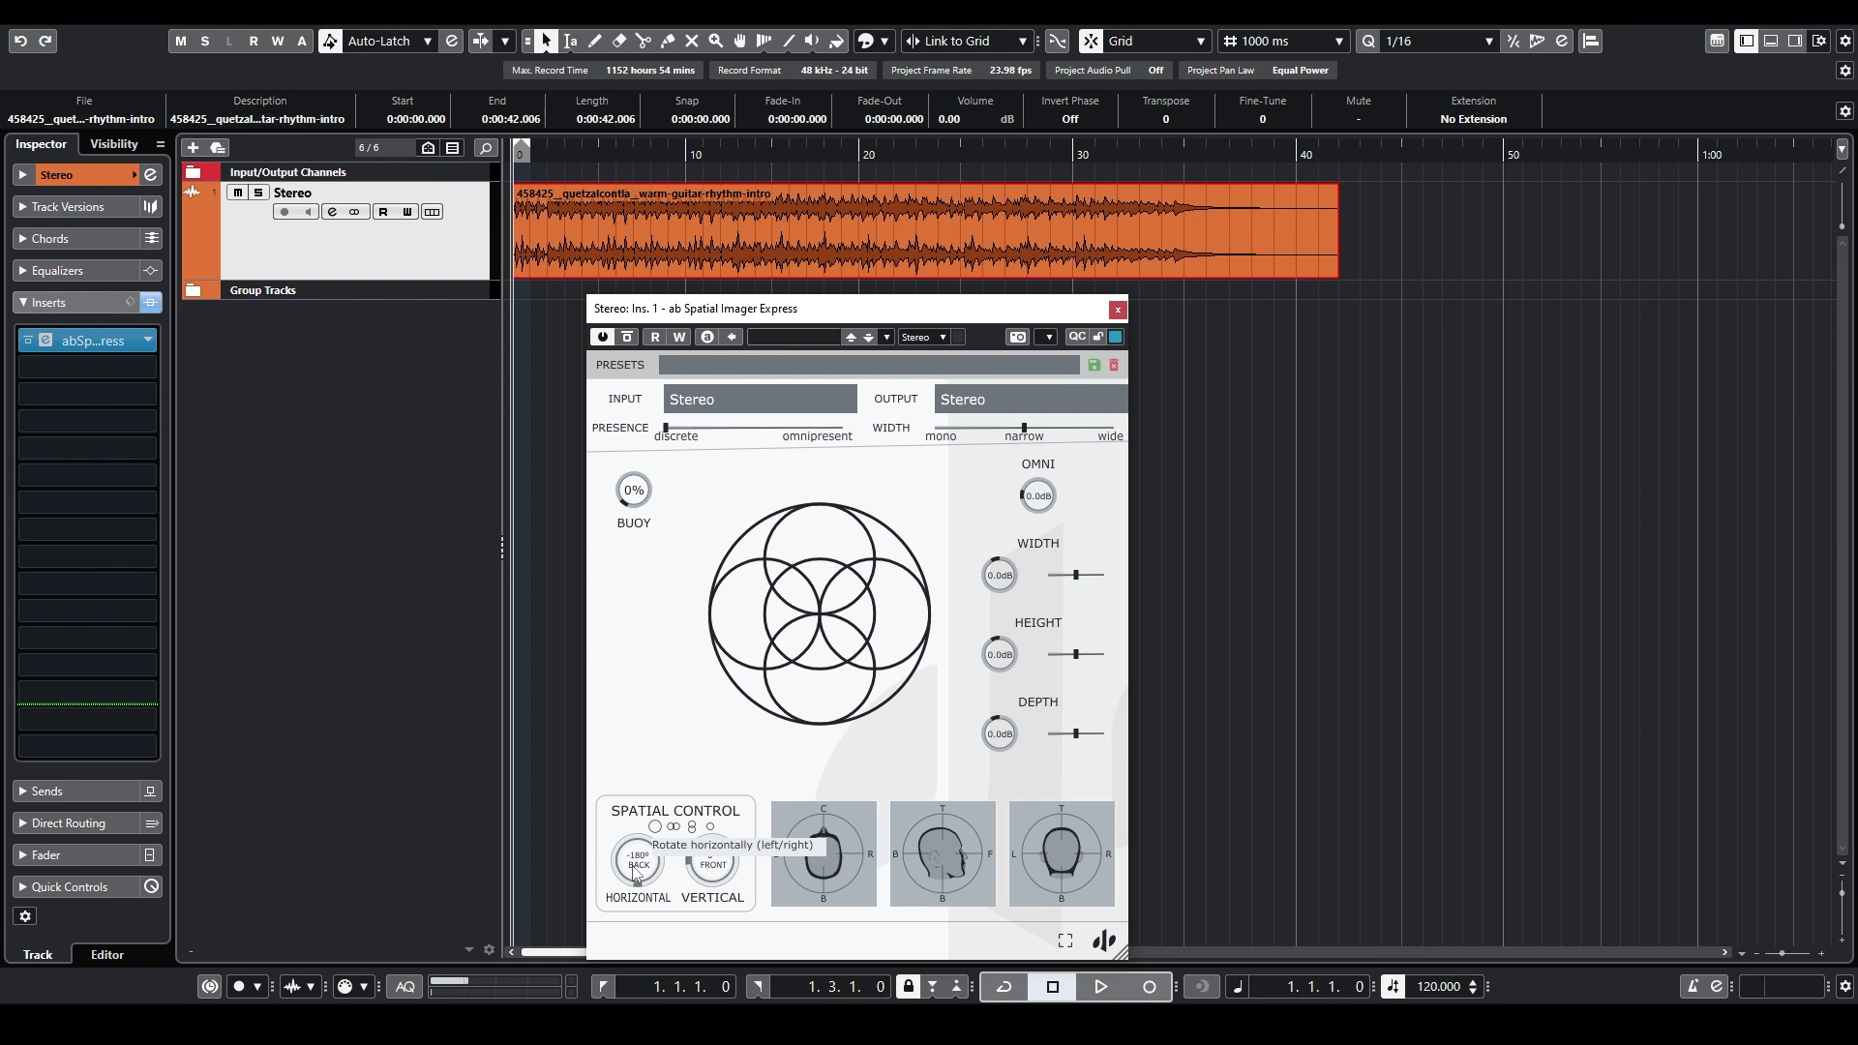
key("space")
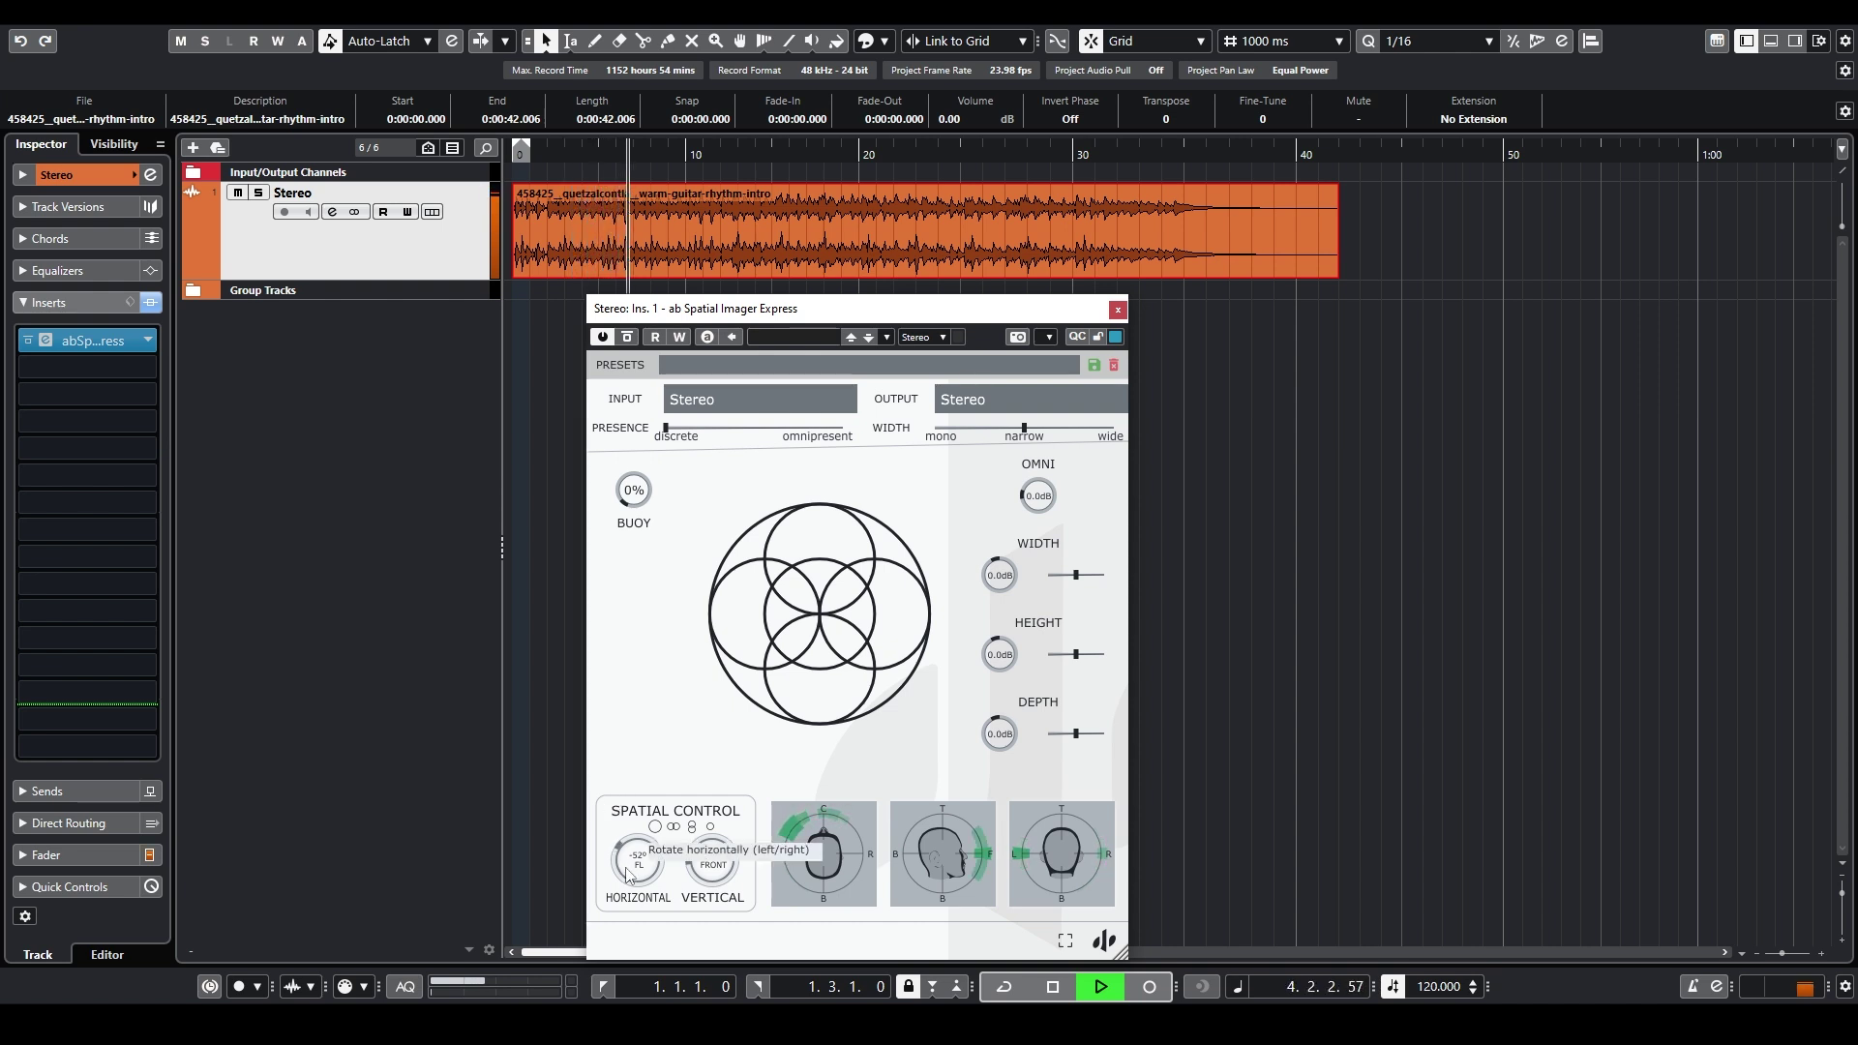
key("space")
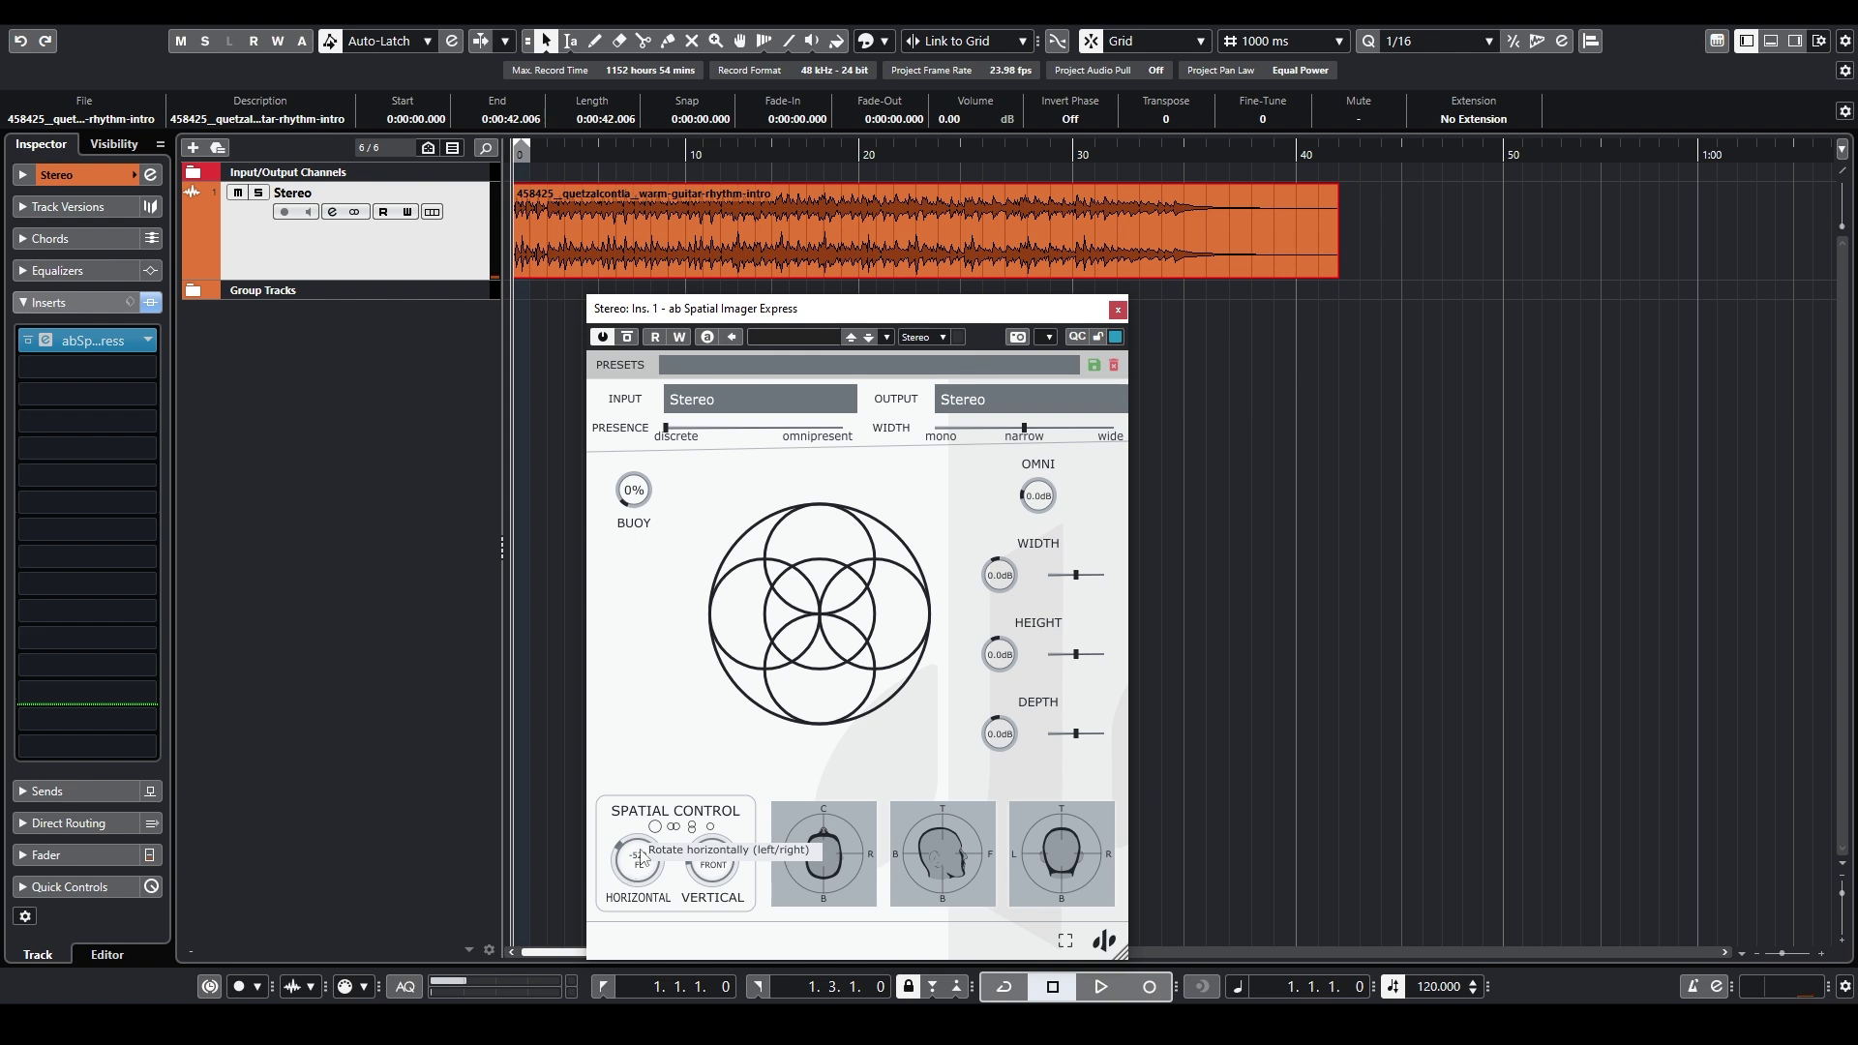
double_click(638, 865)
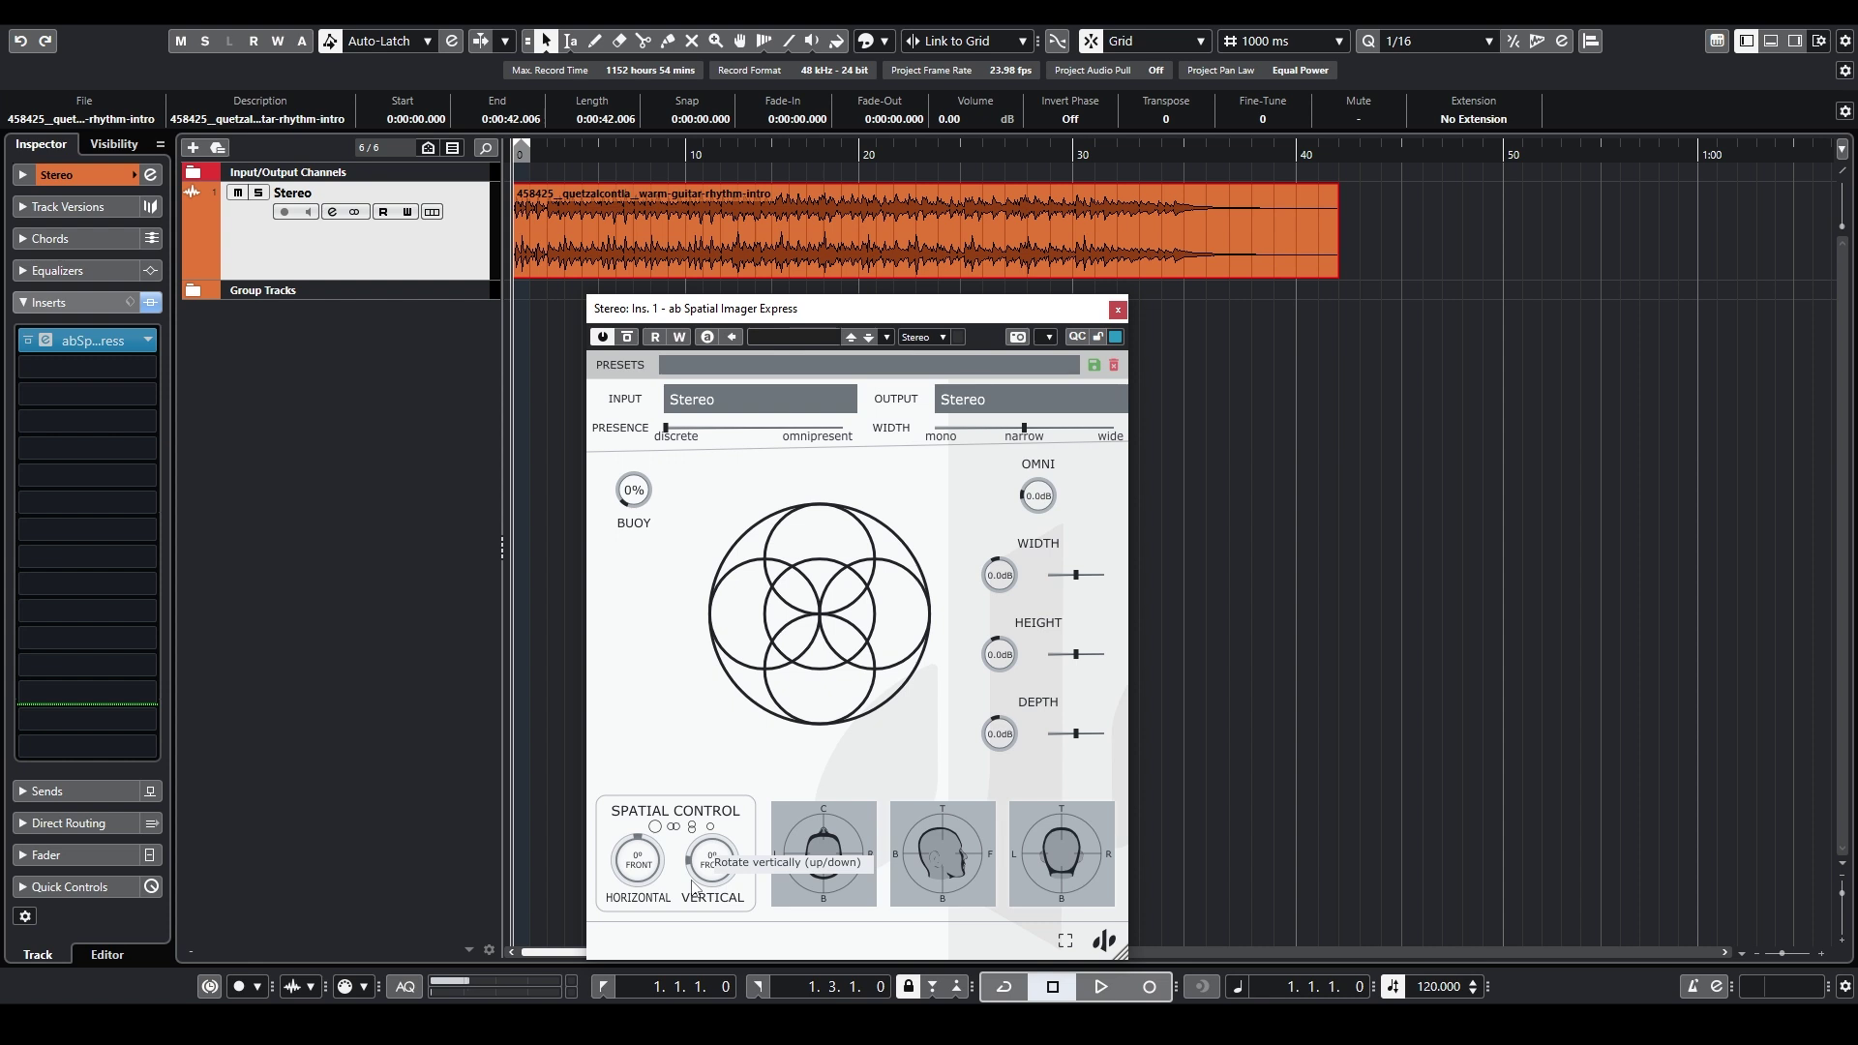
- Set Buoy to 70% during playback, audition the horizontal and vertical rotation, including -58° FL with -34° BF, and reset both to 0° front
key("space")
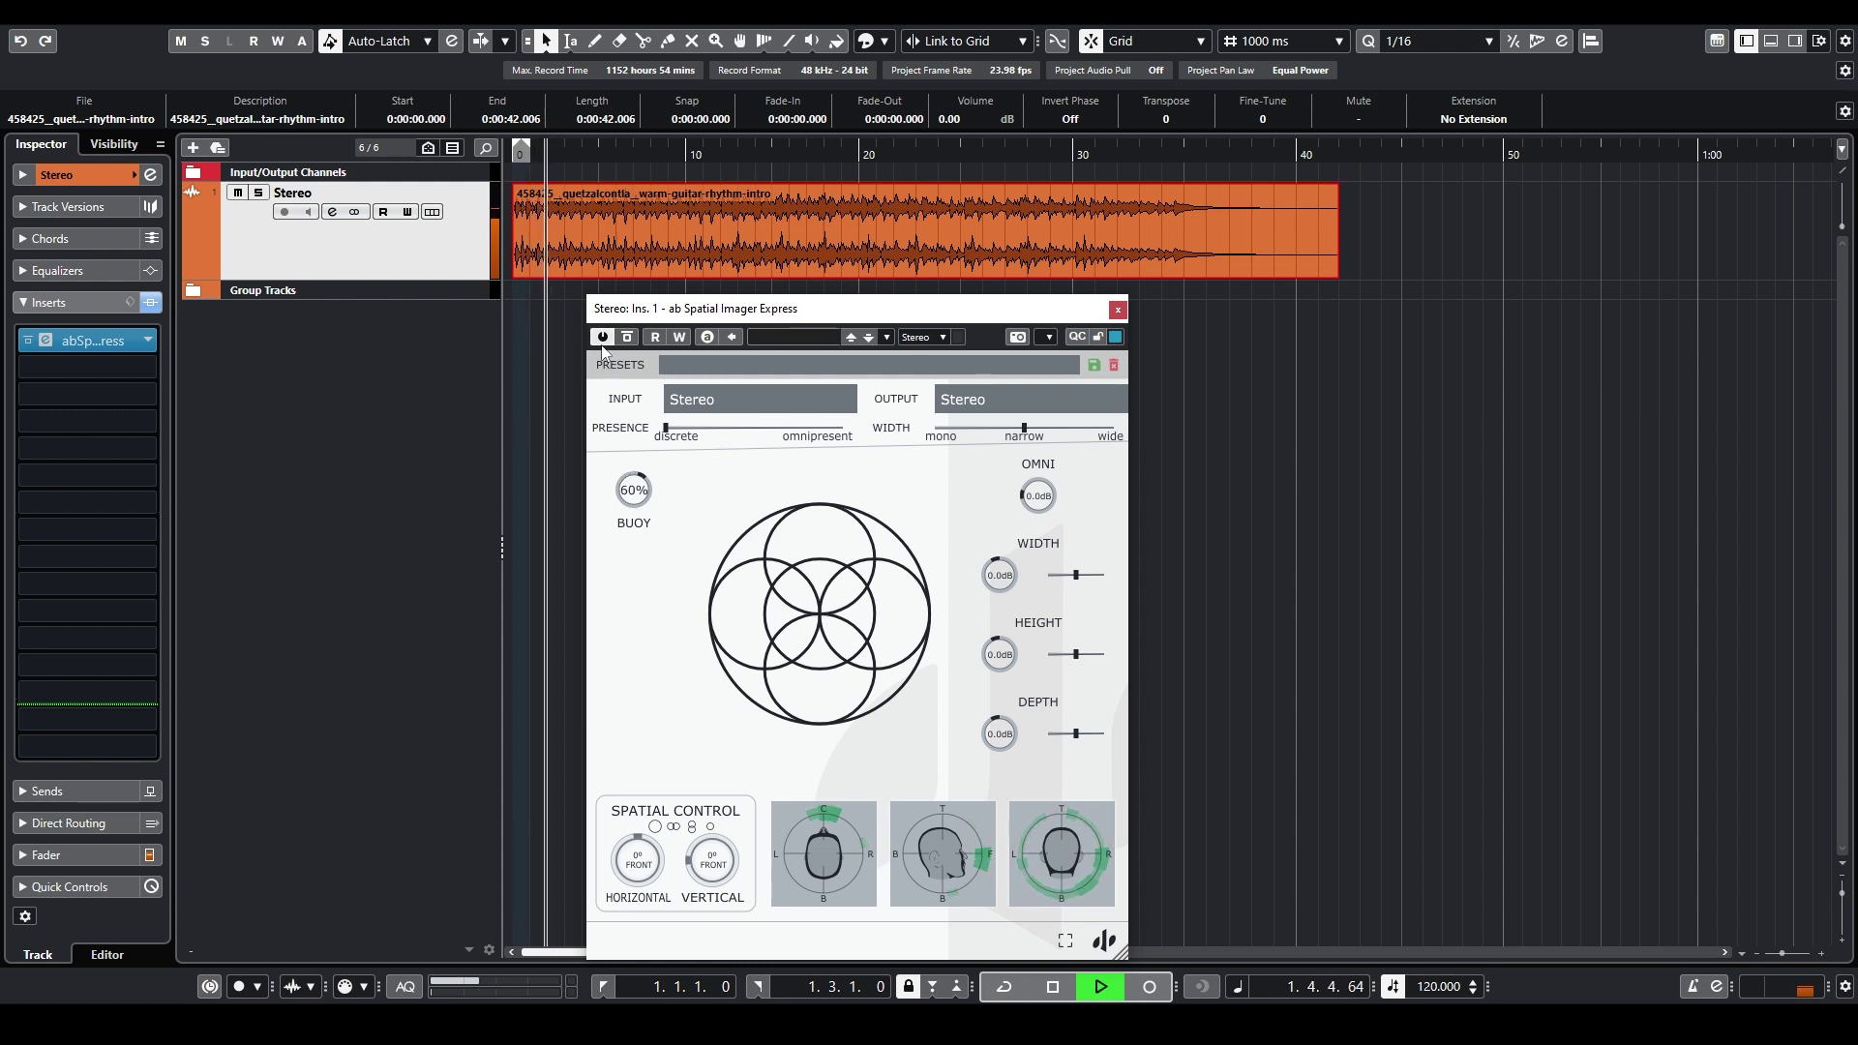
left_click_drag(638, 874, 697, 915)
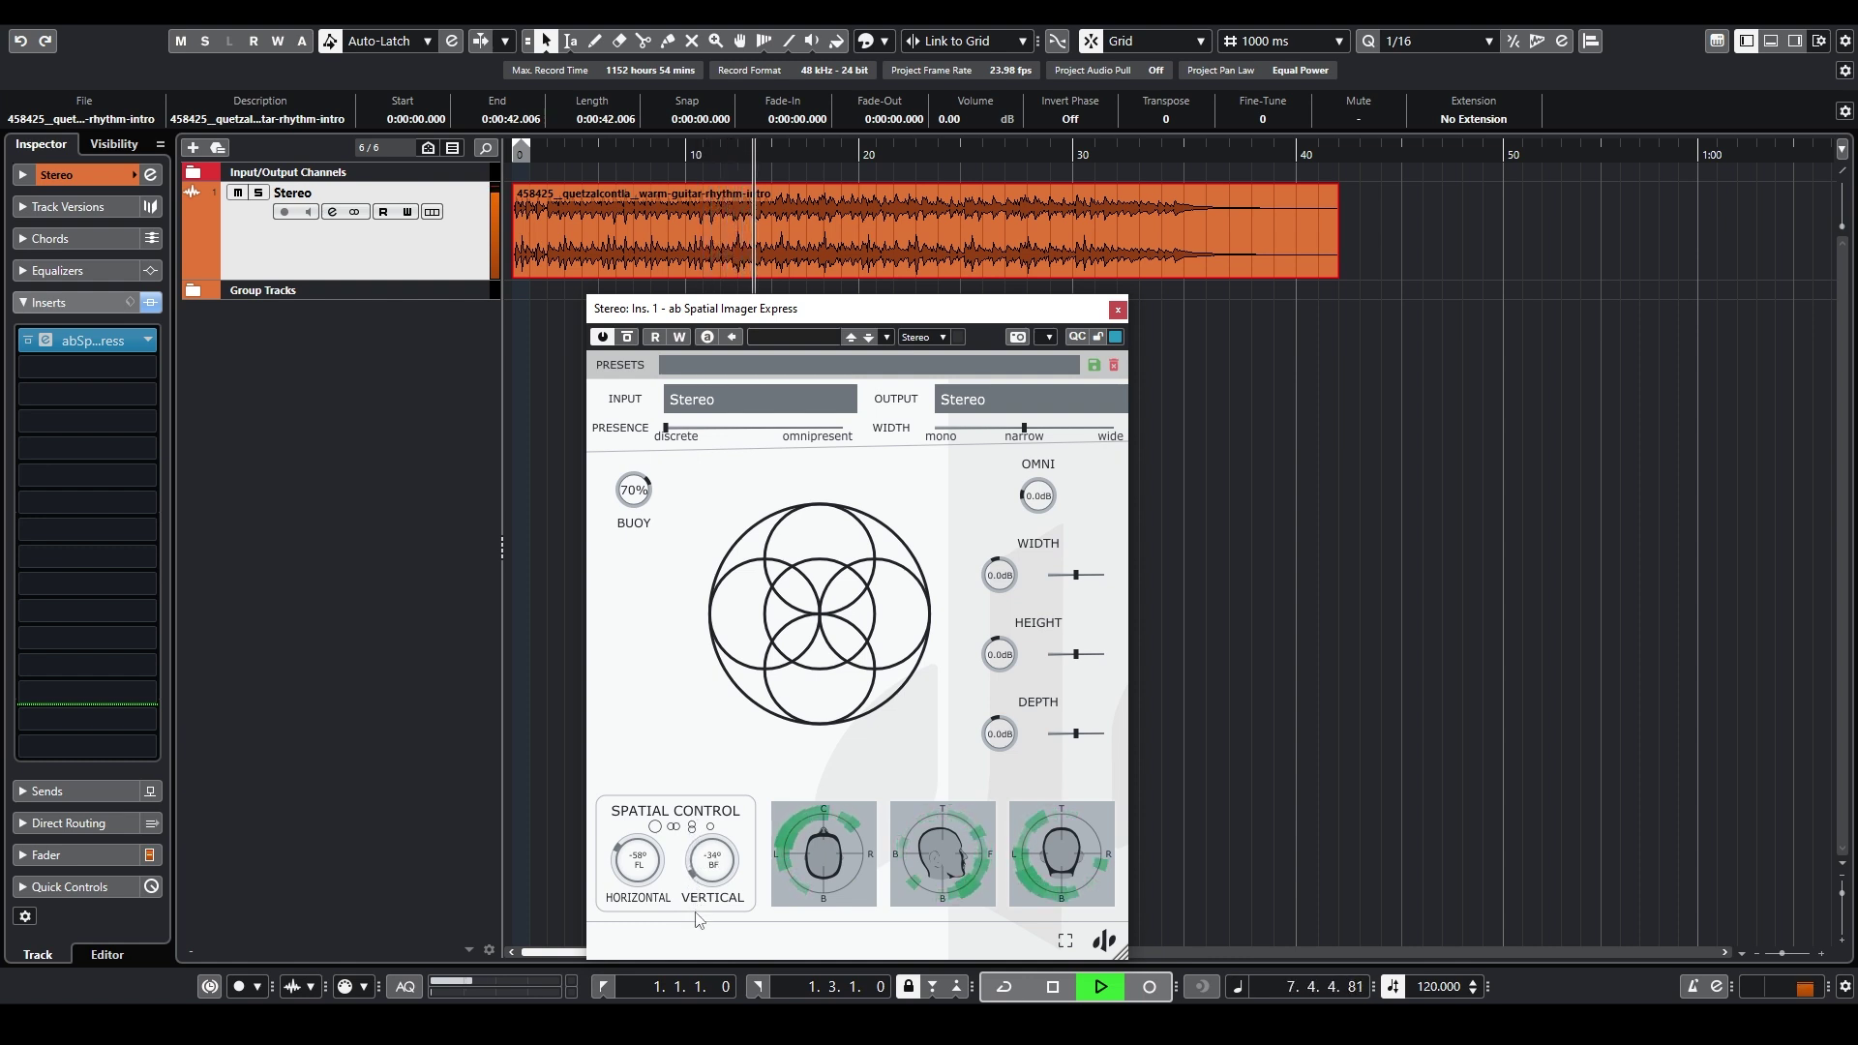
left_click_drag(645, 869, 638, 789)
left_click_drag(696, 868, 693, 841)
double_click(693, 841)
double_click(638, 869)
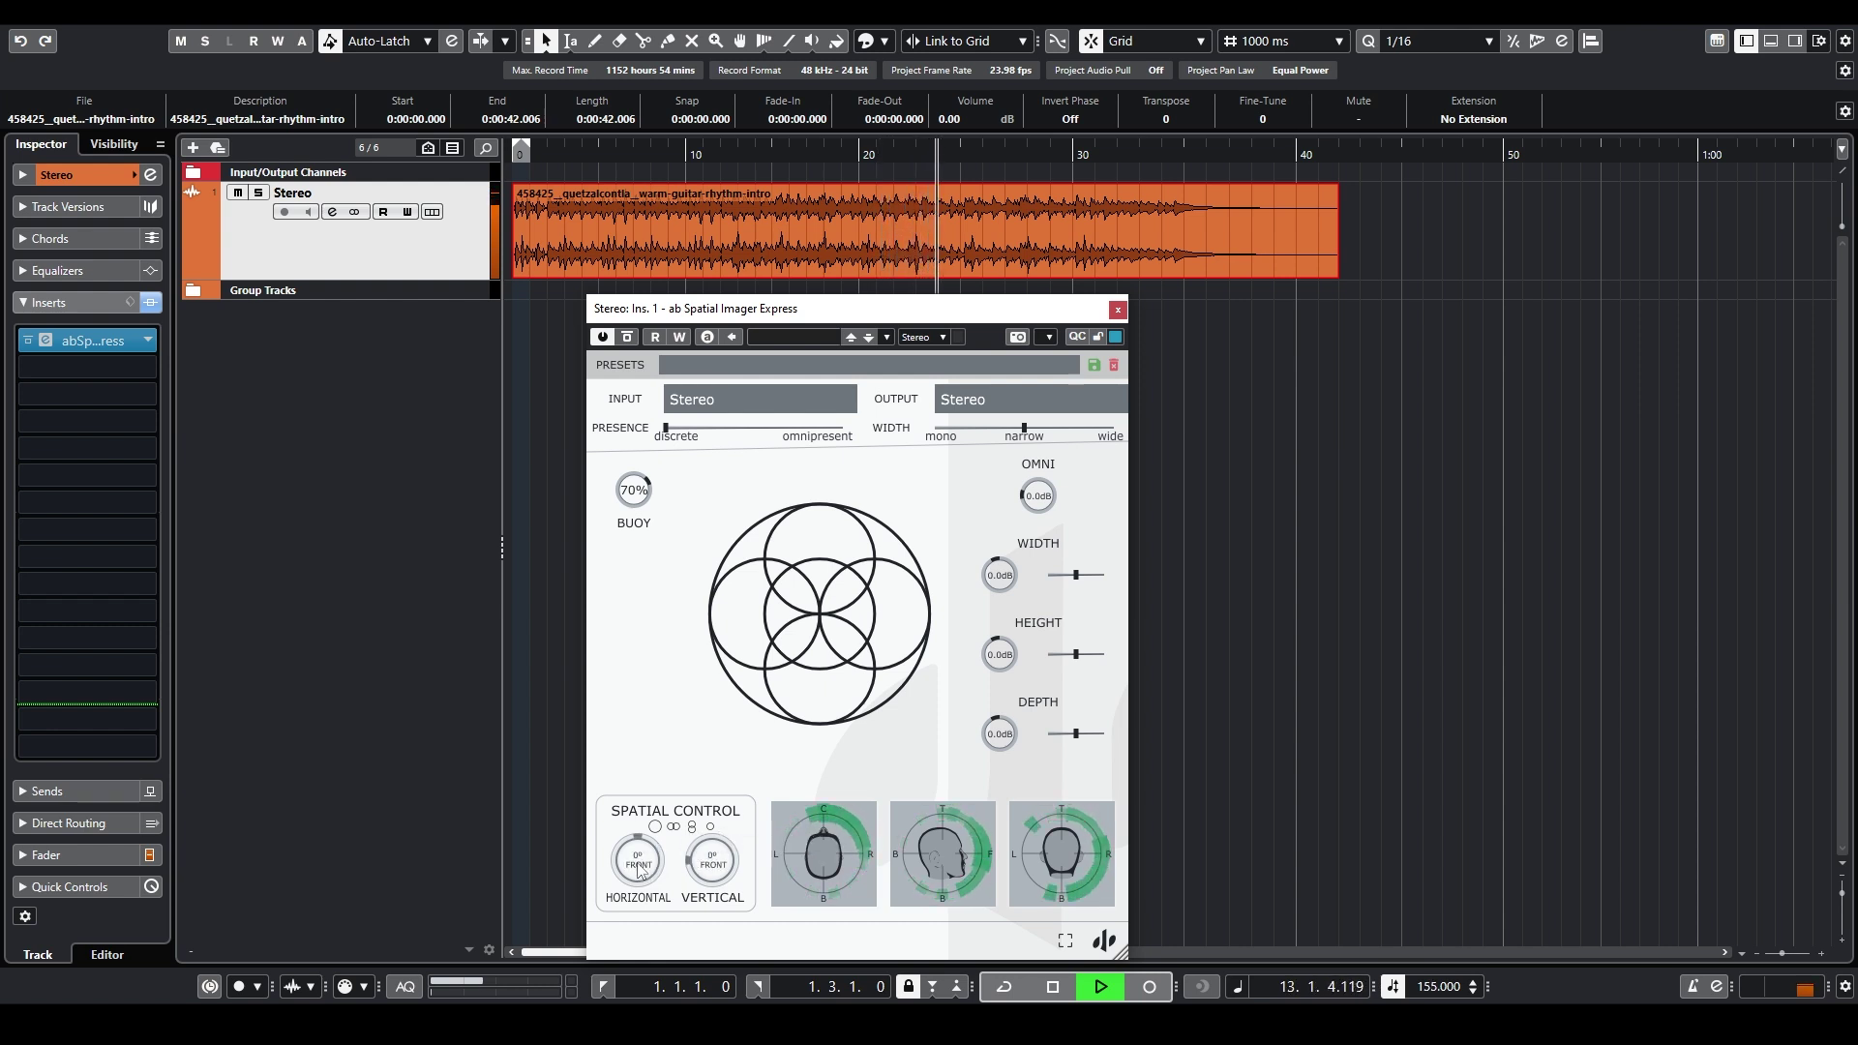
key("space")
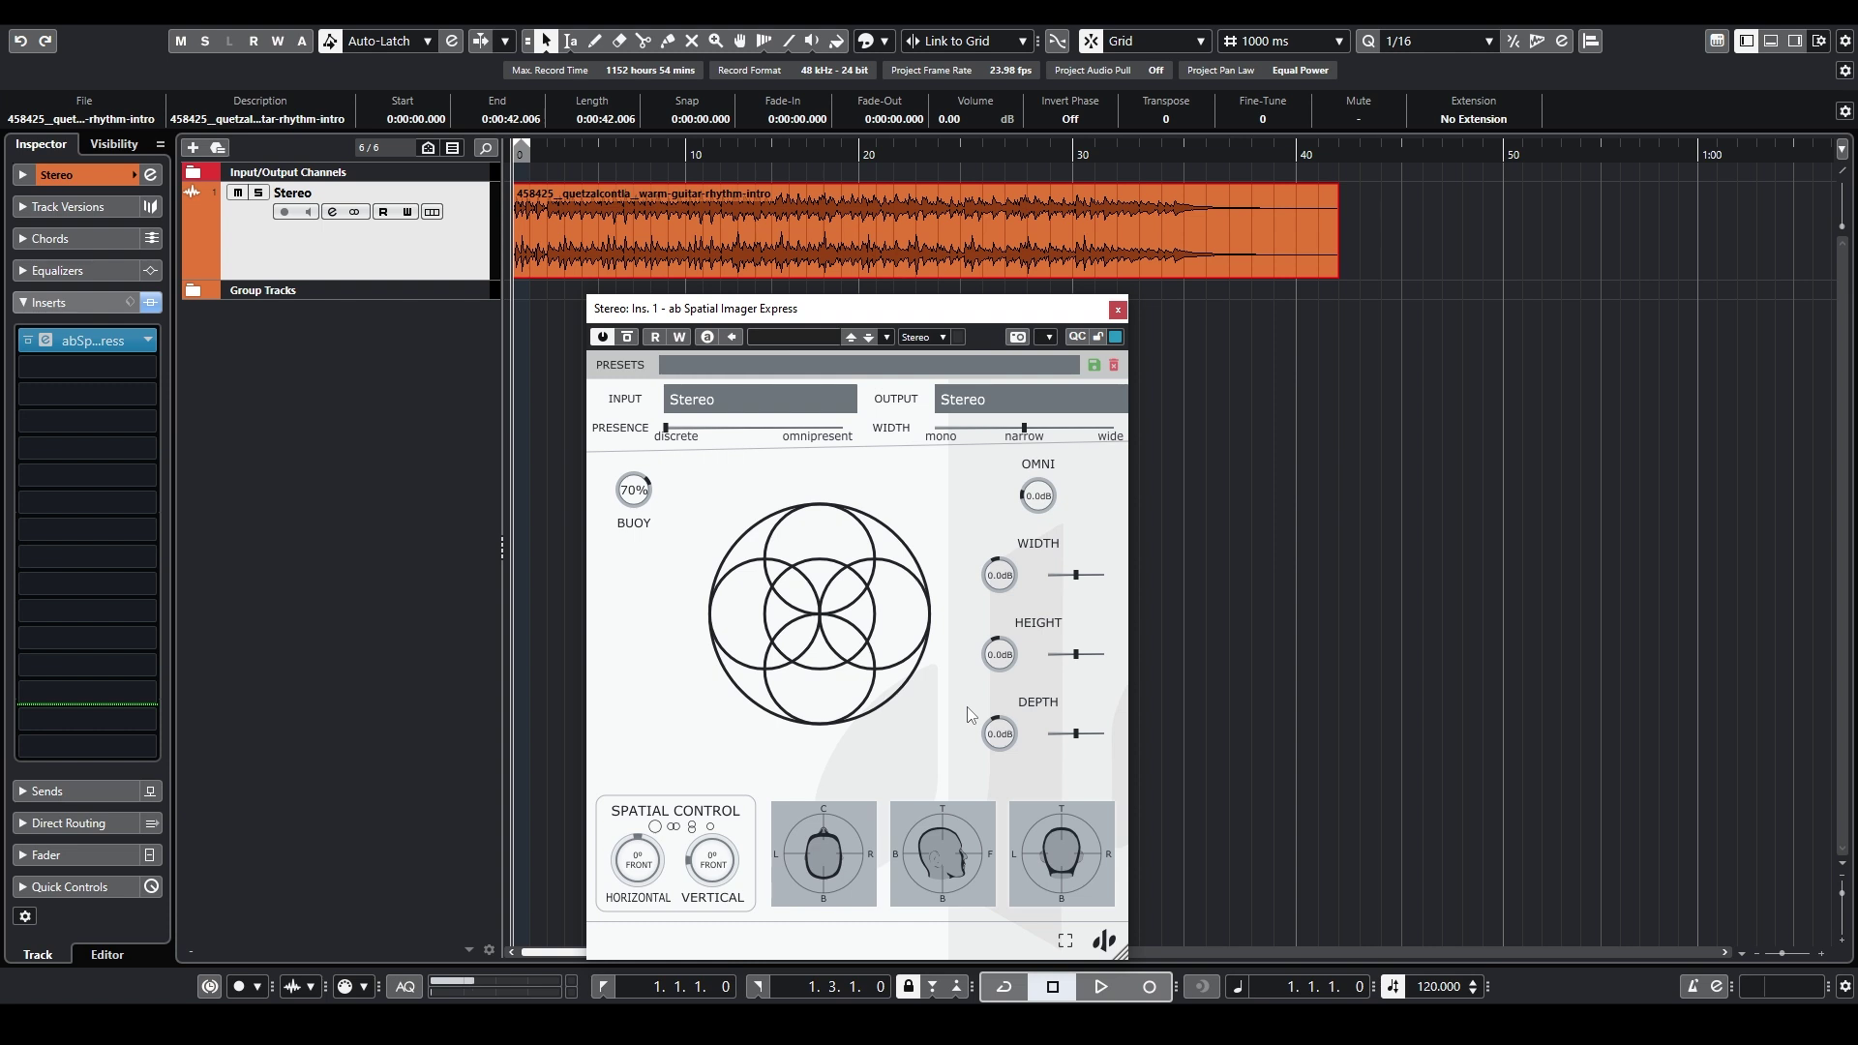
- Play the clip while raising Buoy to 91% and rotating the image horizontally to 85° right, keeping Omni at 0.0 dB
key("space")
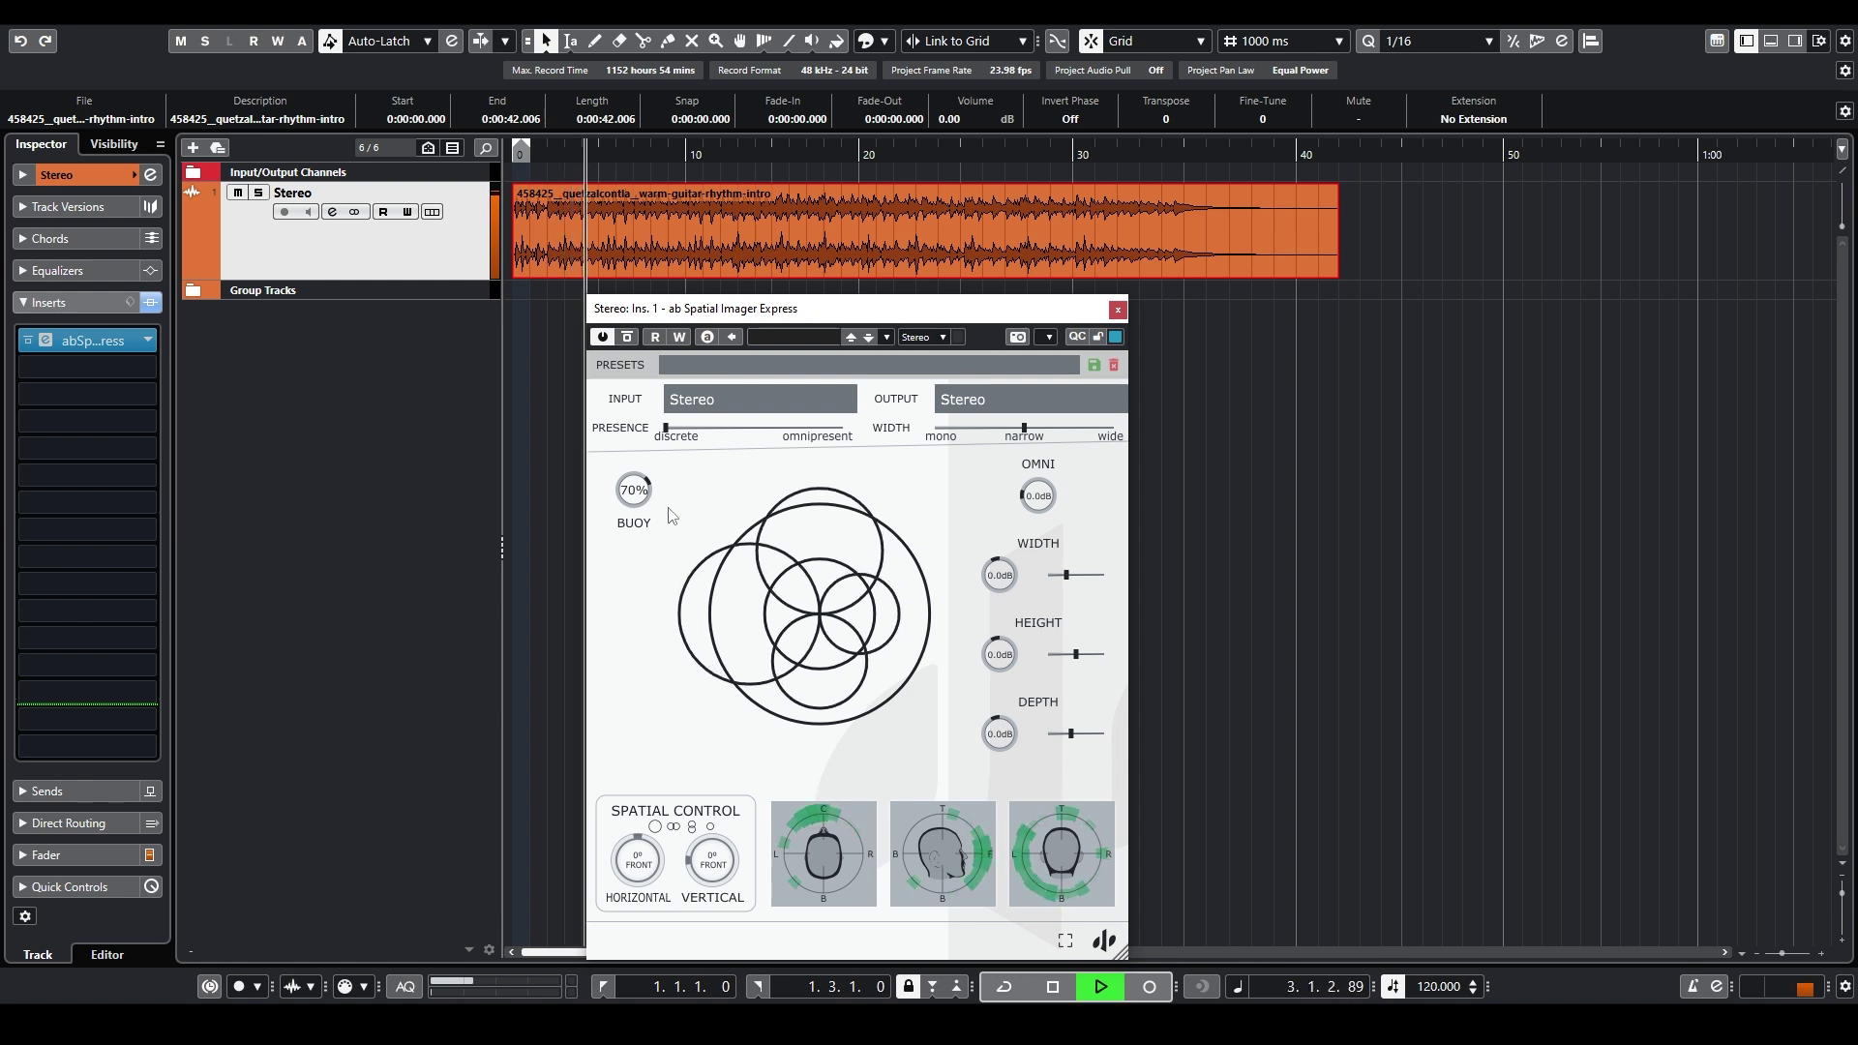
left_click_drag(631, 490, 619, 443)
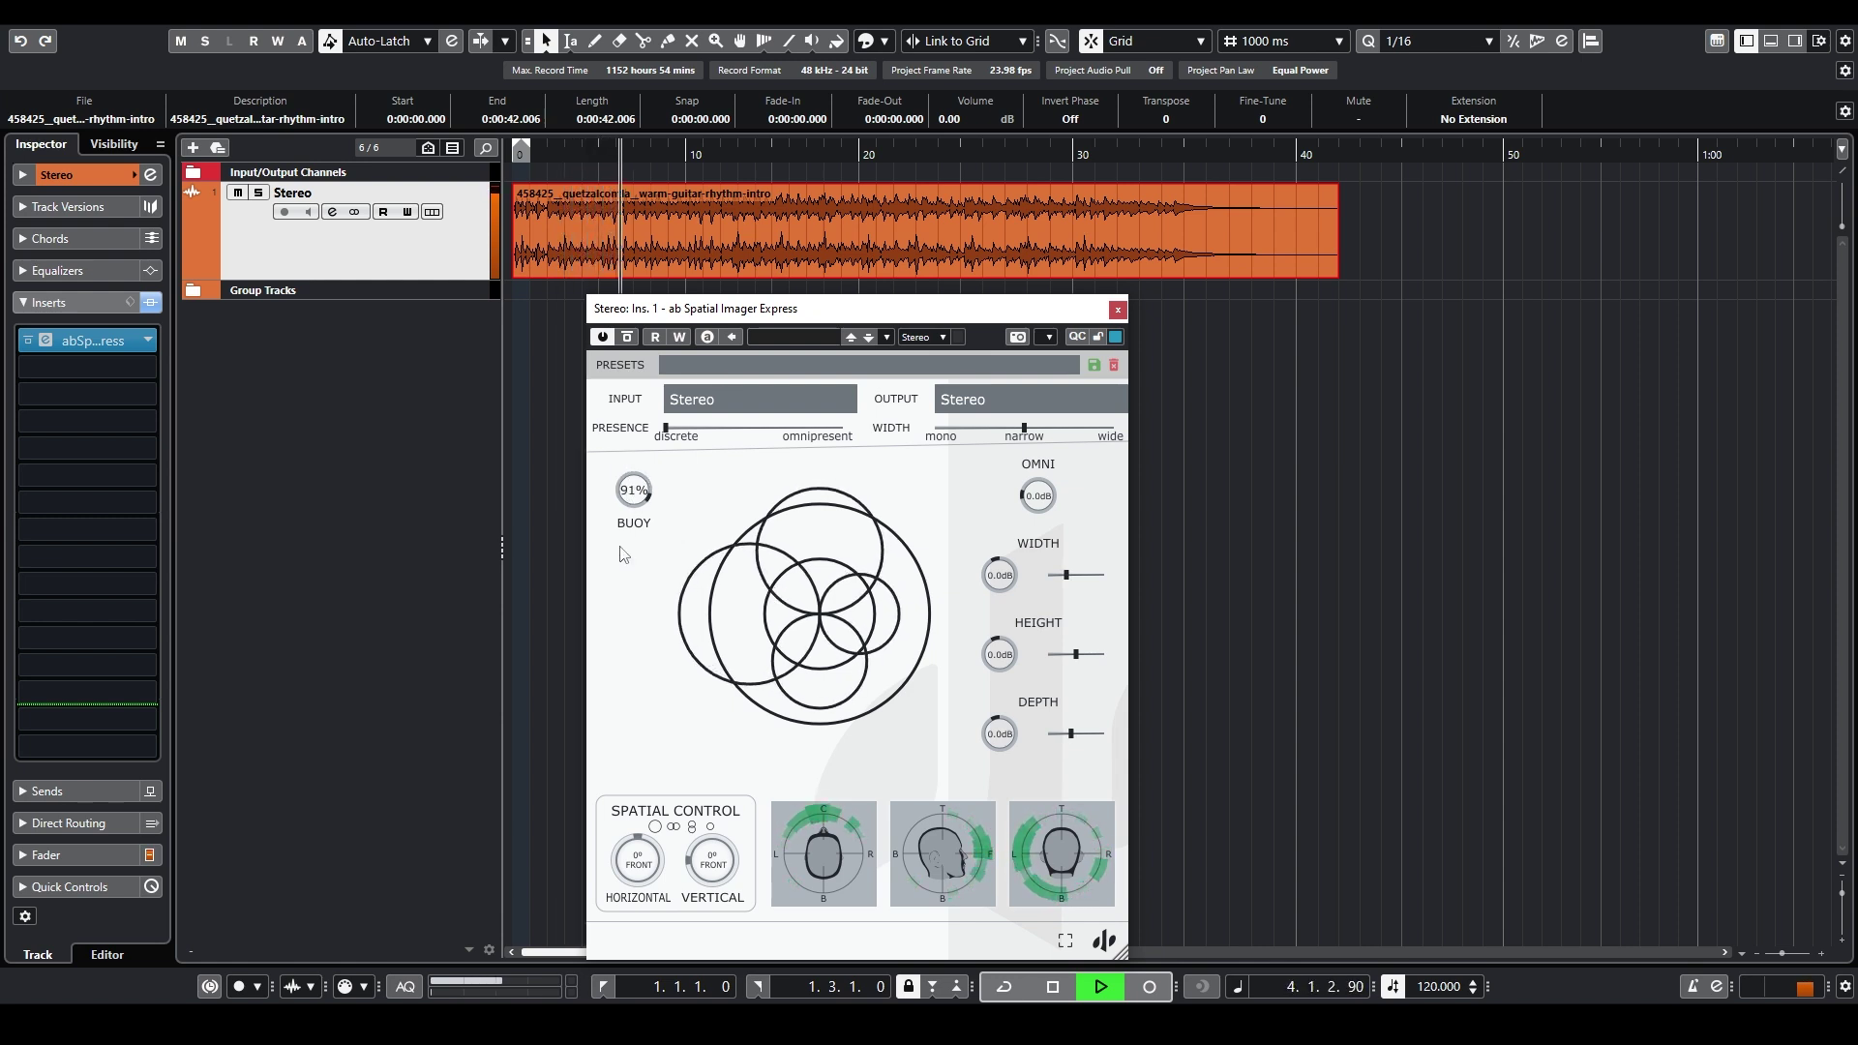
left_click_drag(638, 861, 876, 759)
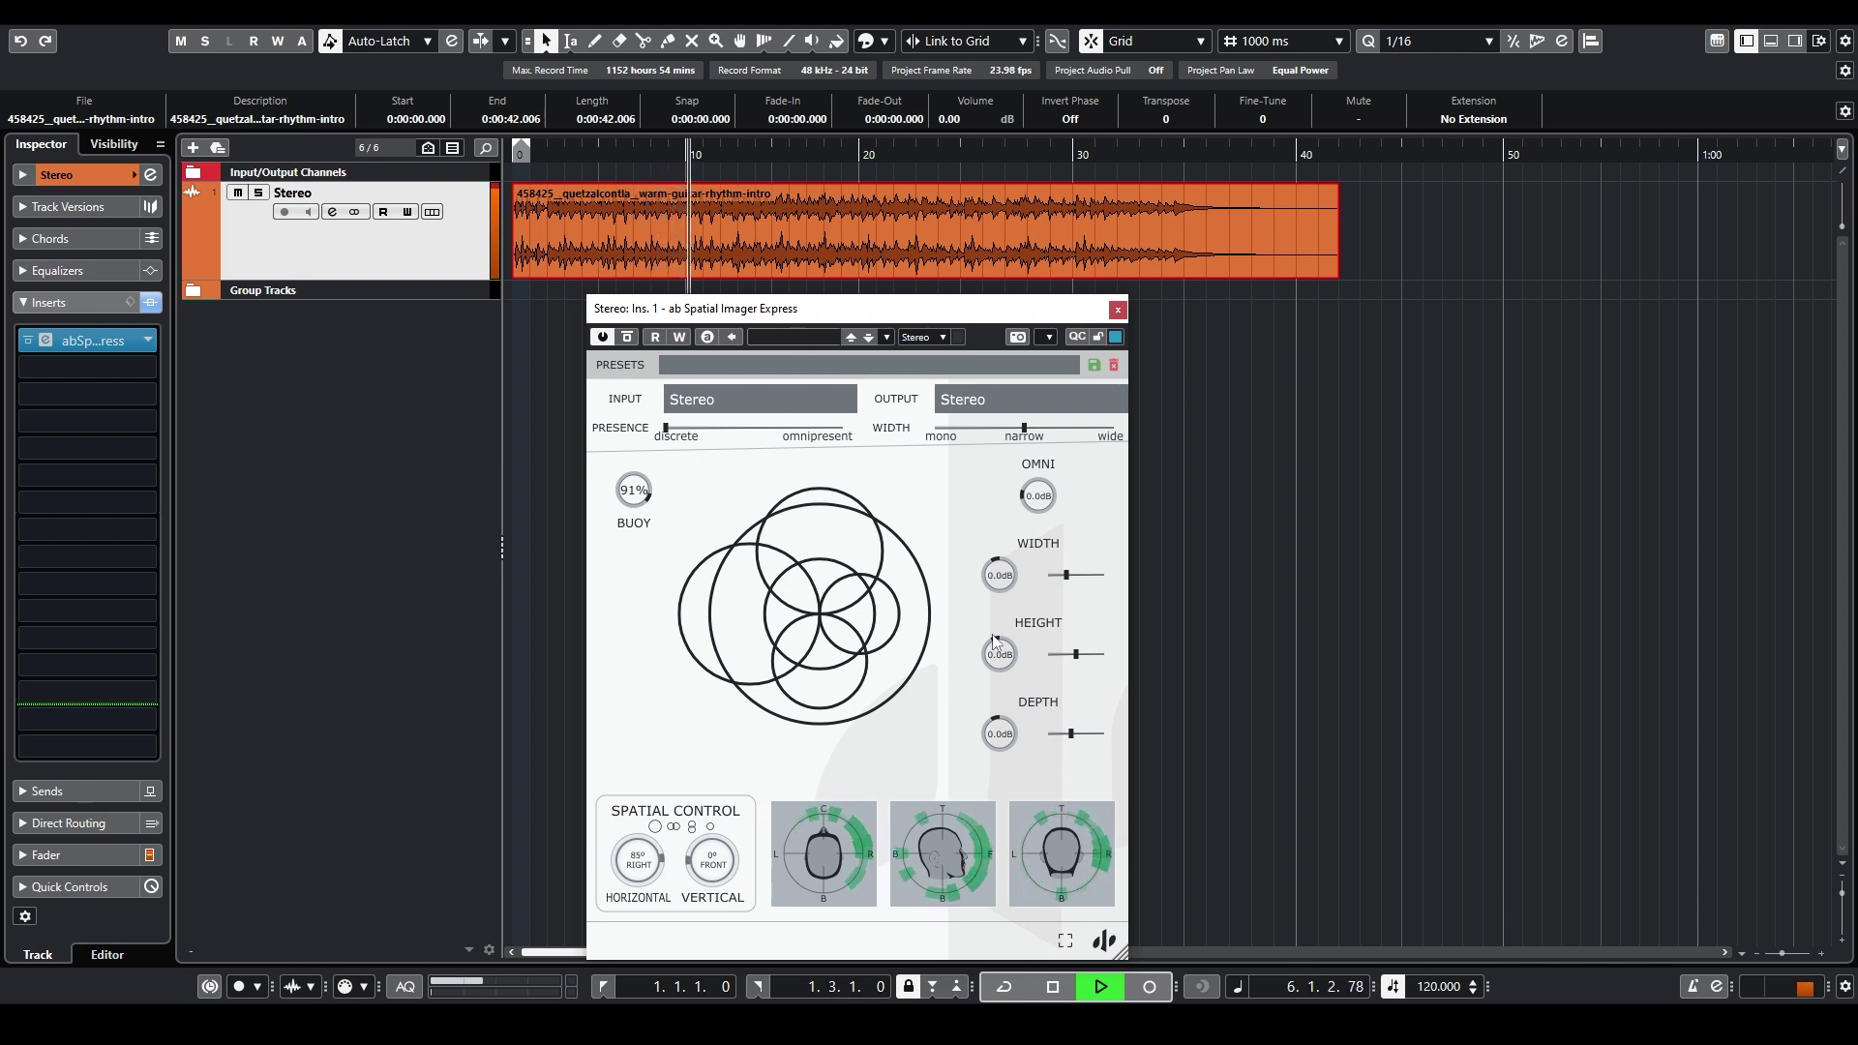
mouse_move(1037, 495)
left_mouse_down()
mouse_move(1036, 522)
mouse_move(1034, 501)
left_mouse_up()
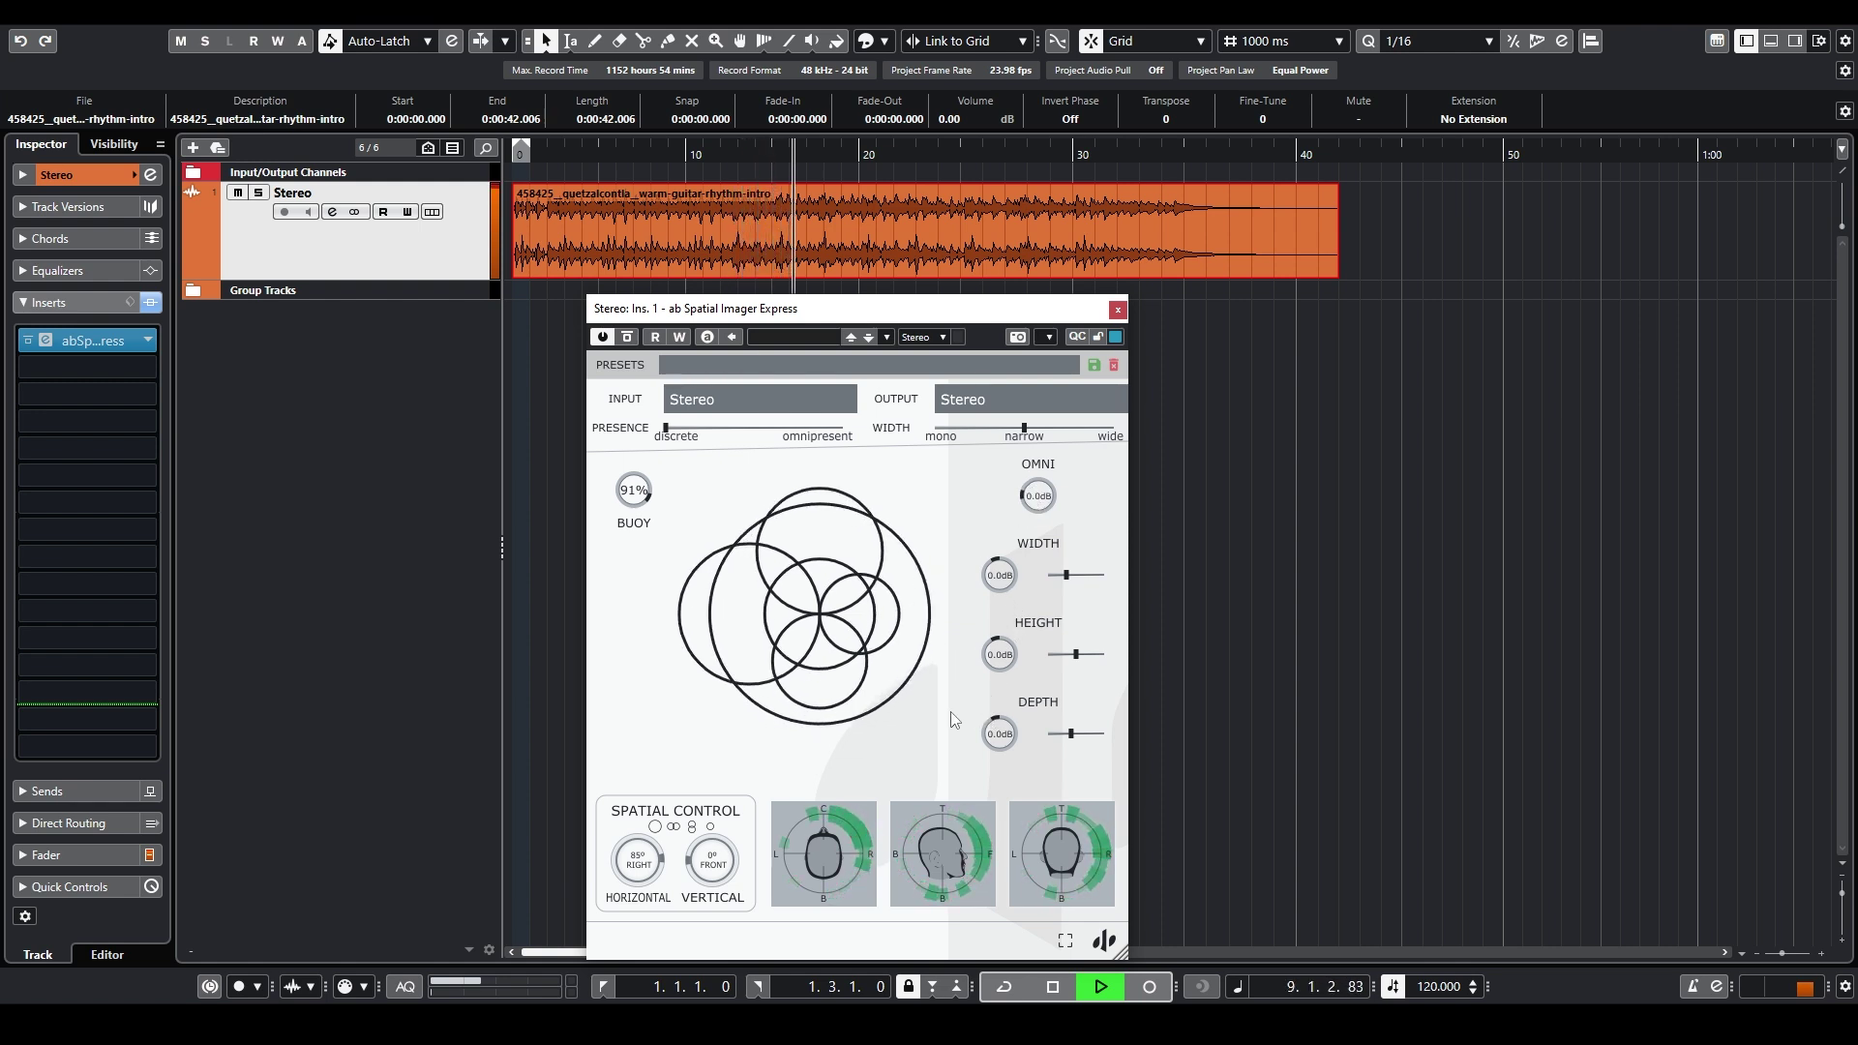
- Reshape the spatial circles, shift the Height weight almost fully to its low end, and rotate the image to -68° left and 50° TF
left_click_drag(811, 670, 813, 646)
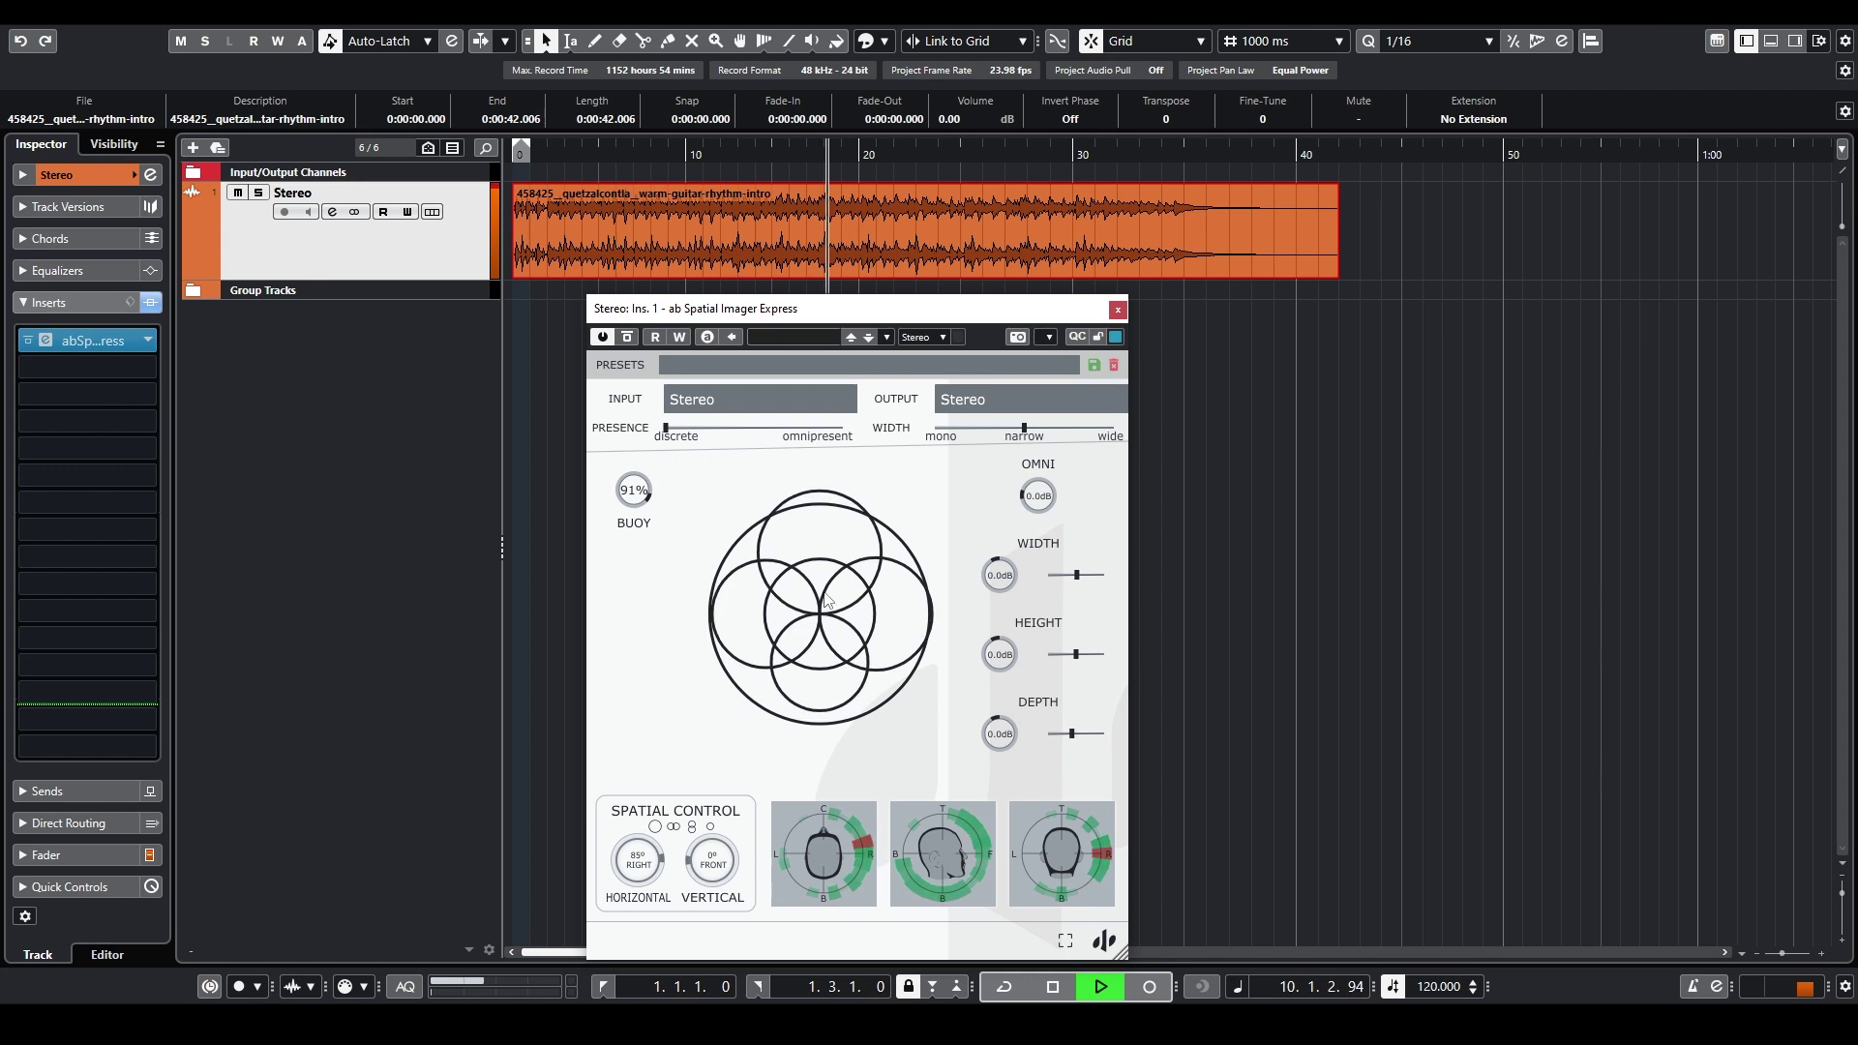
left_click_drag(650, 880, 678, 983)
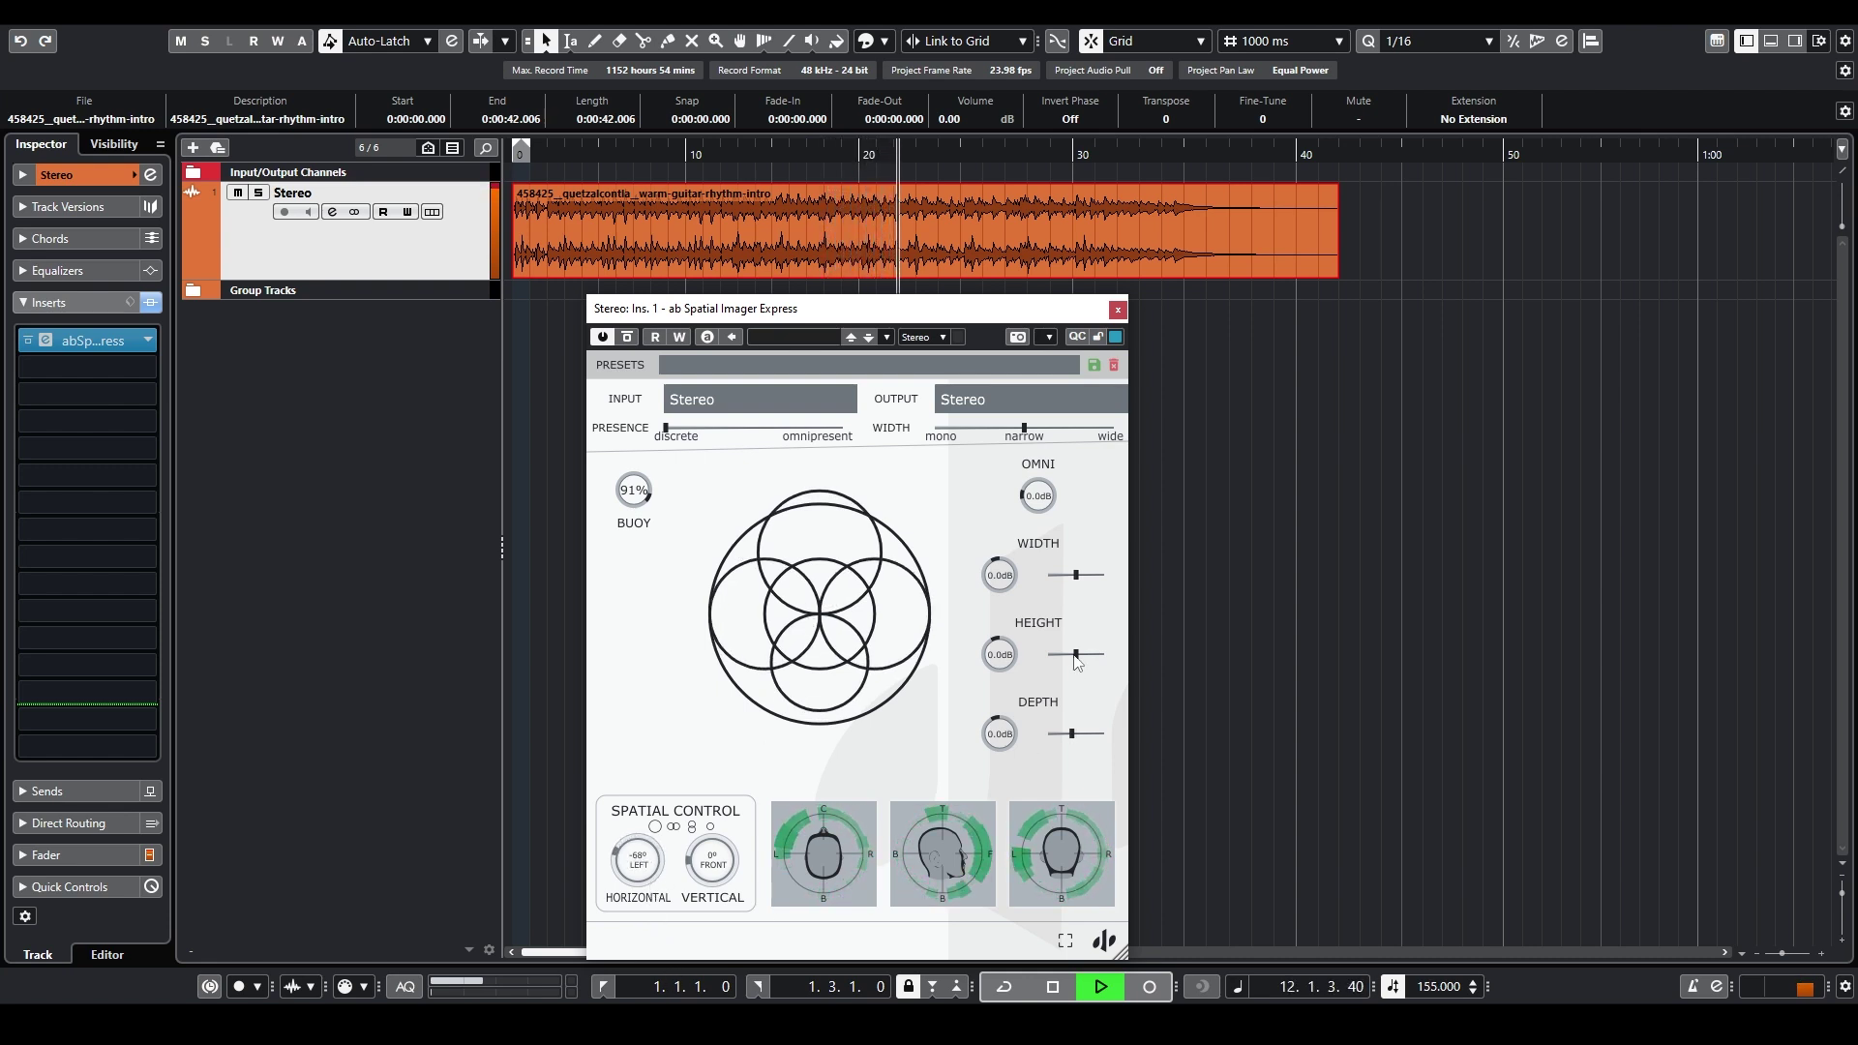
left_click_drag(1075, 660, 1053, 662)
left_click_drag(712, 874, 705, 845)
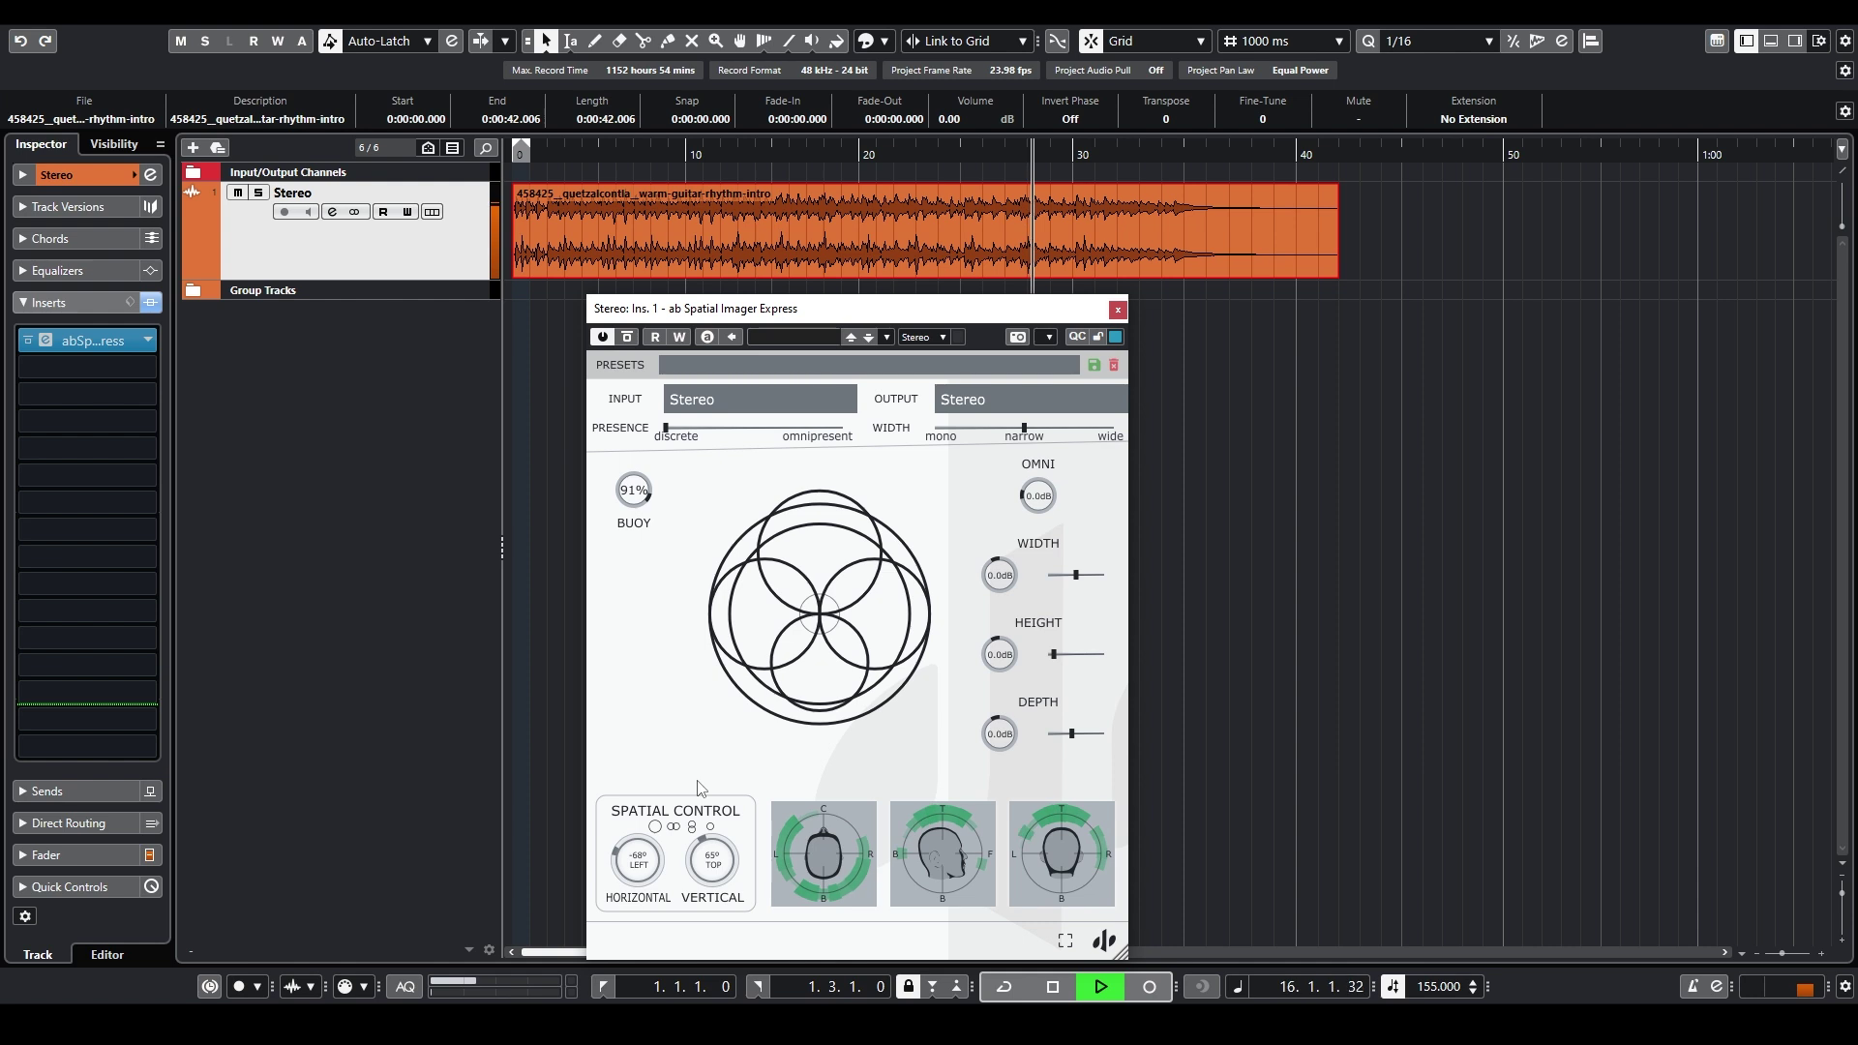
left_click_drag(713, 862, 712, 874)
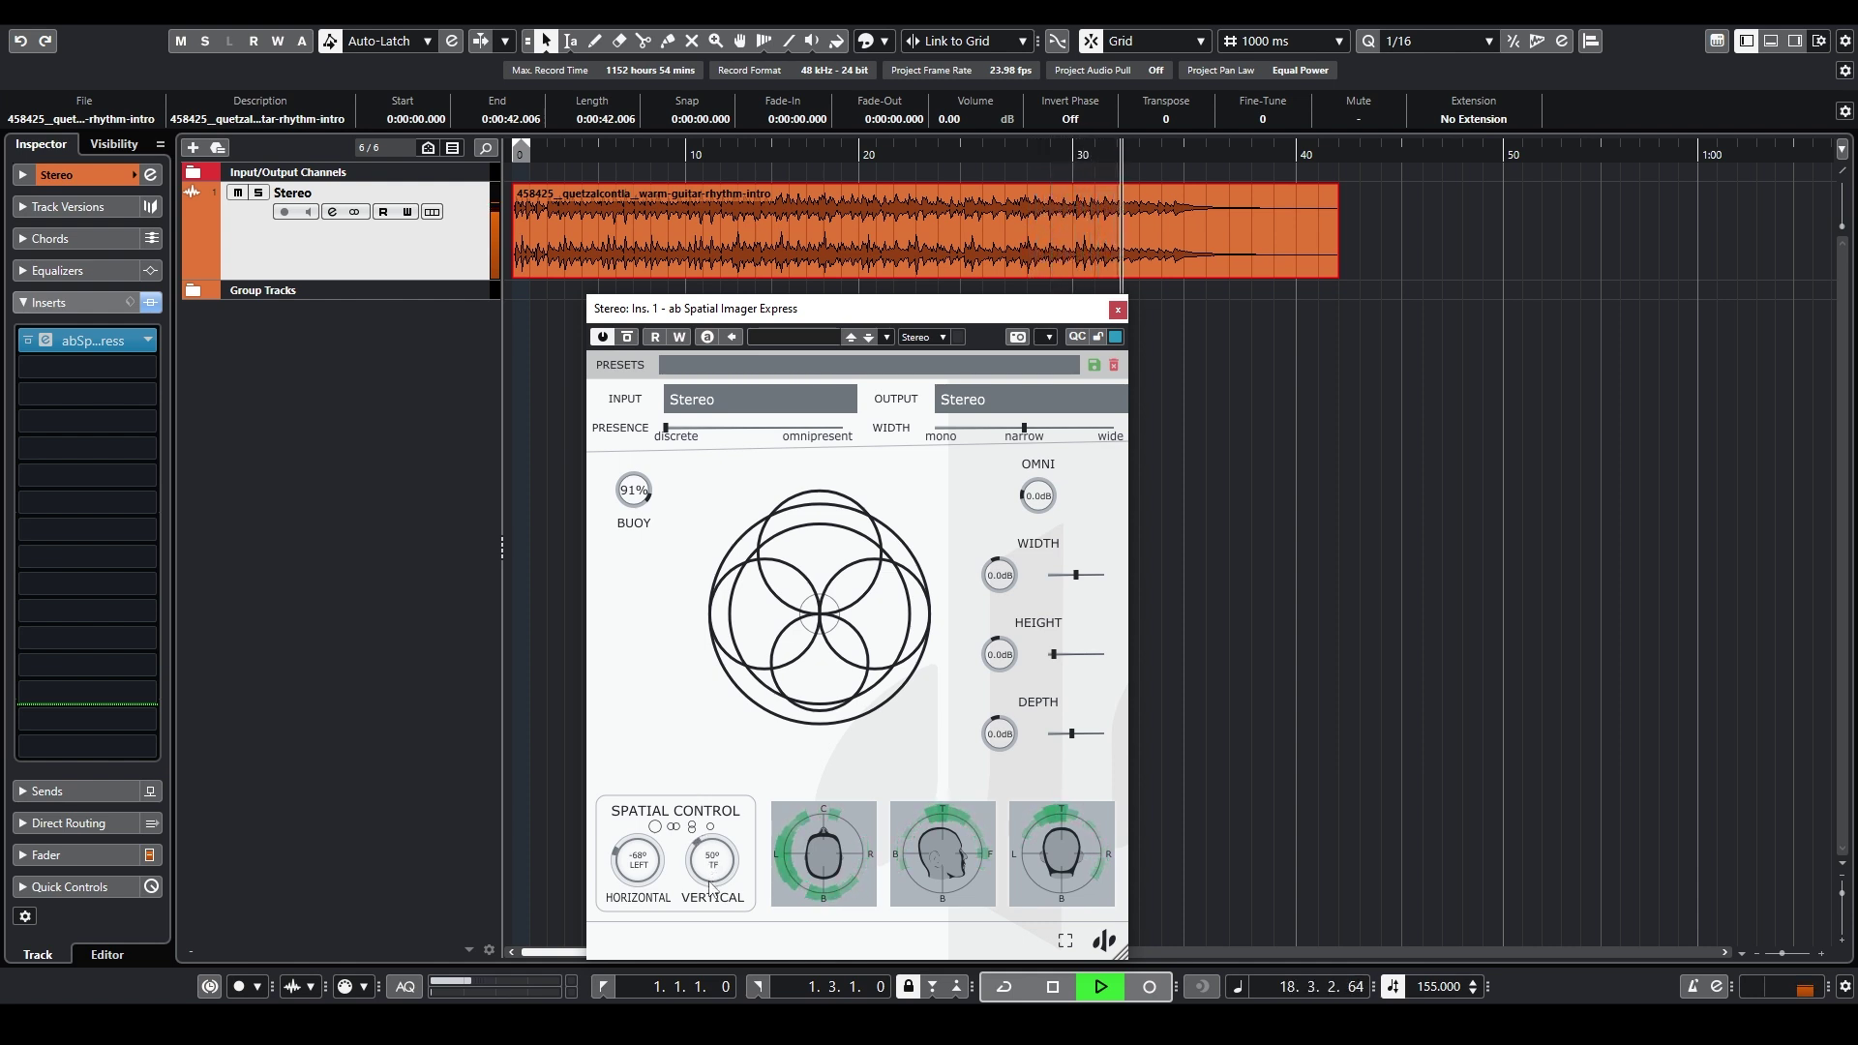
- Replay the clip from the start, raise the Depth volume to 5.4 dB and rotate the image horizontally to -48° FL
key("space")
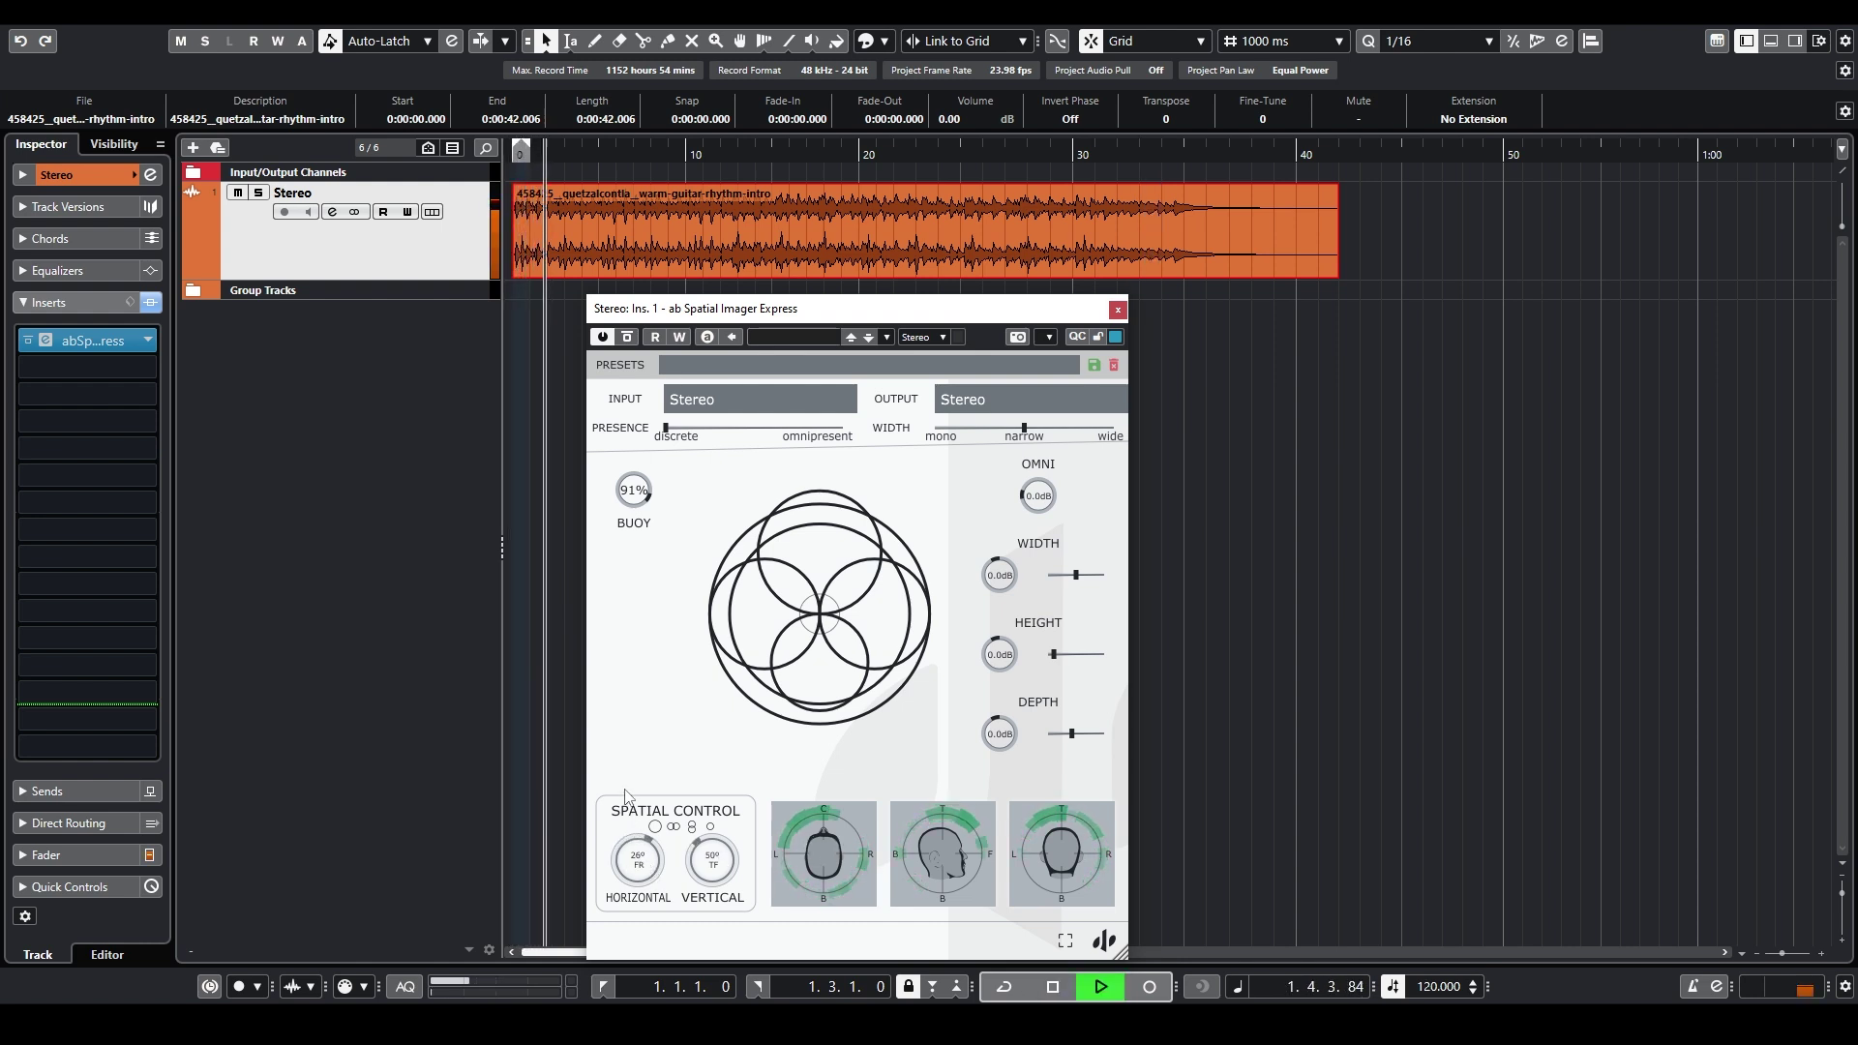
left_click_drag(1072, 741, 1007, 703)
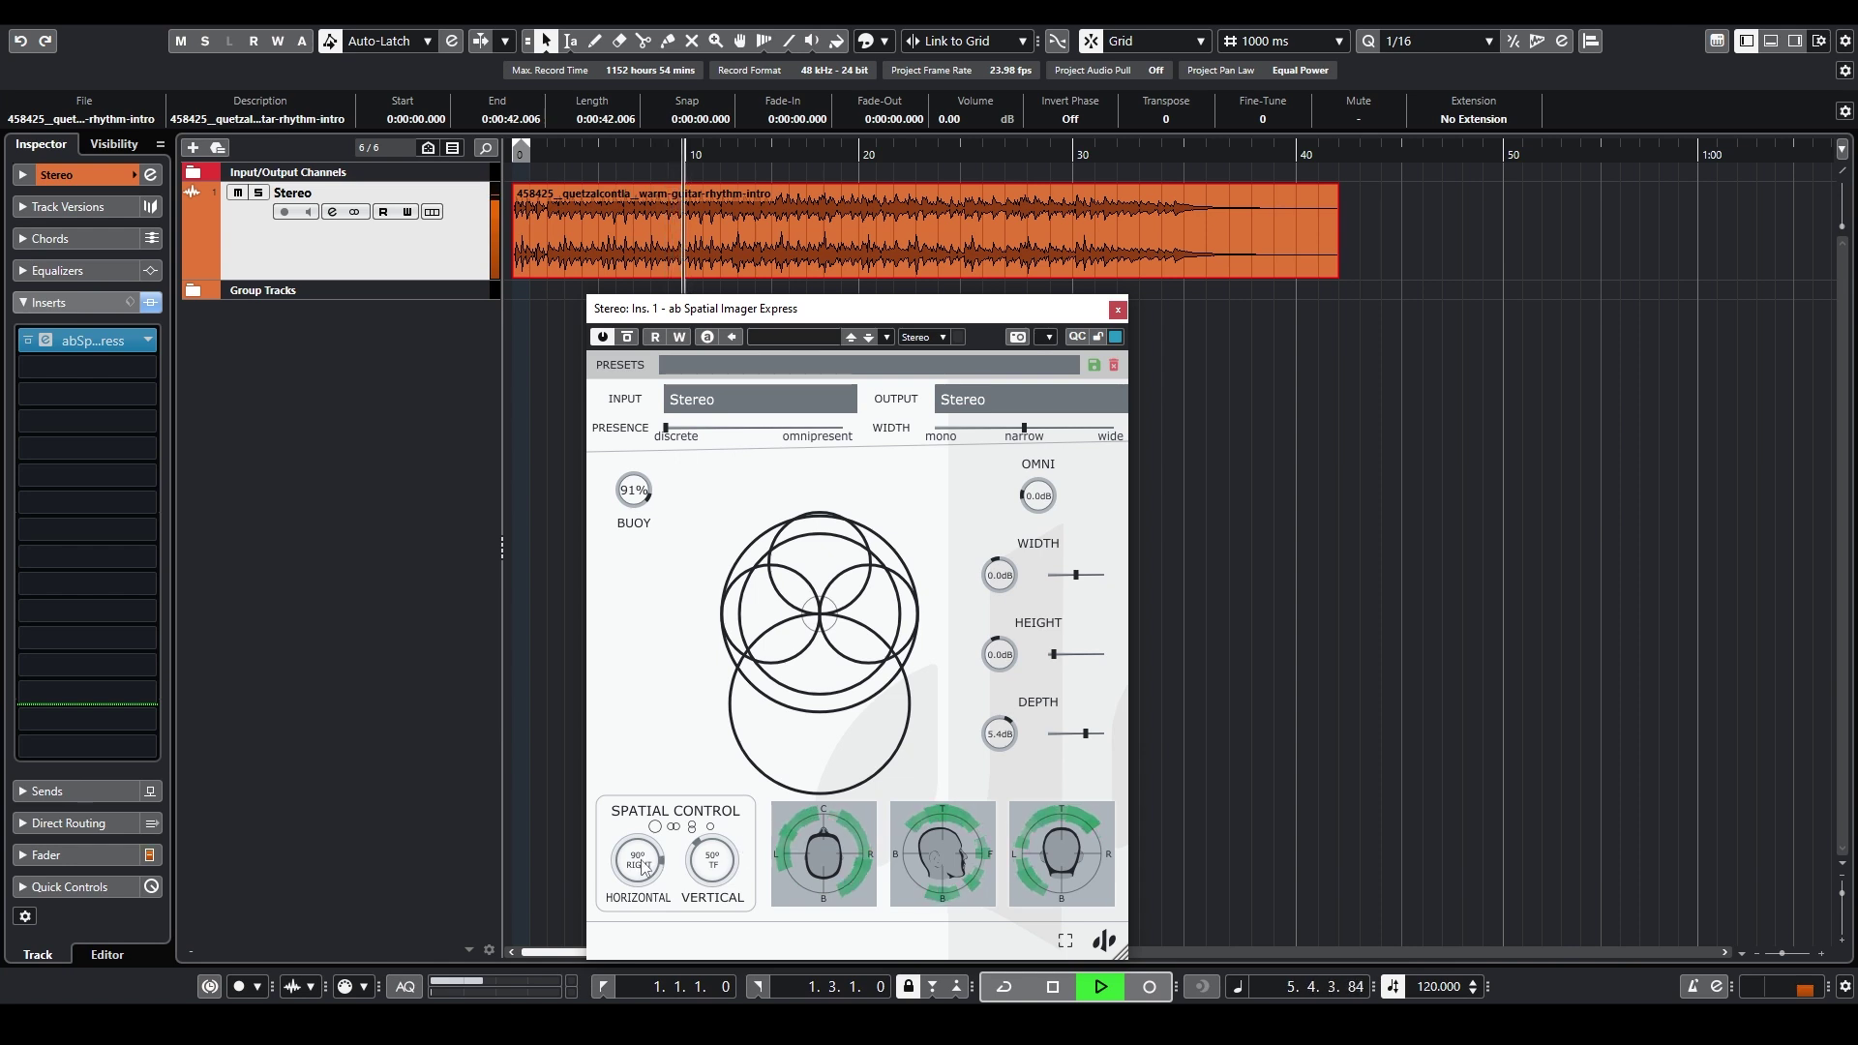
left_click_drag(647, 881, 672, 963)
- Lower the Stereo track's fader to -4.70 dB and rotate the image horizontally to 70° right
left_click(29, 855)
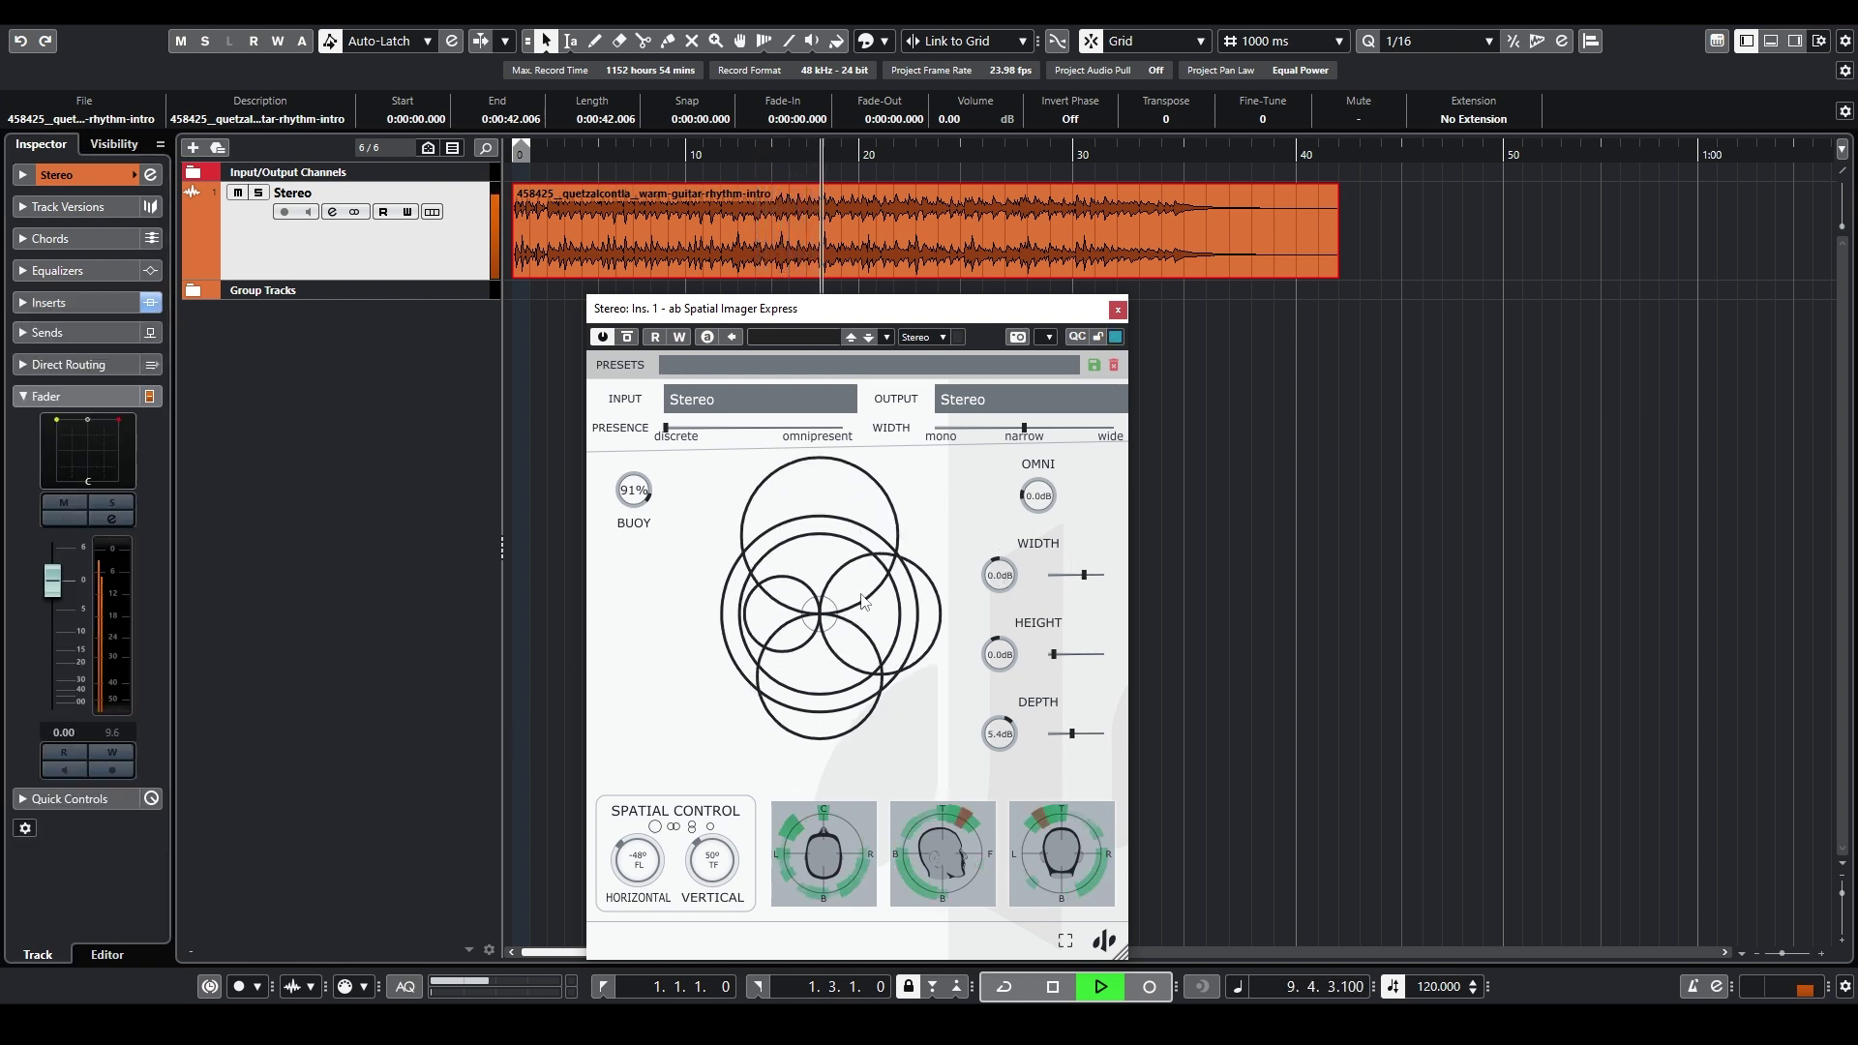
left_click_drag(55, 592, 60, 622)
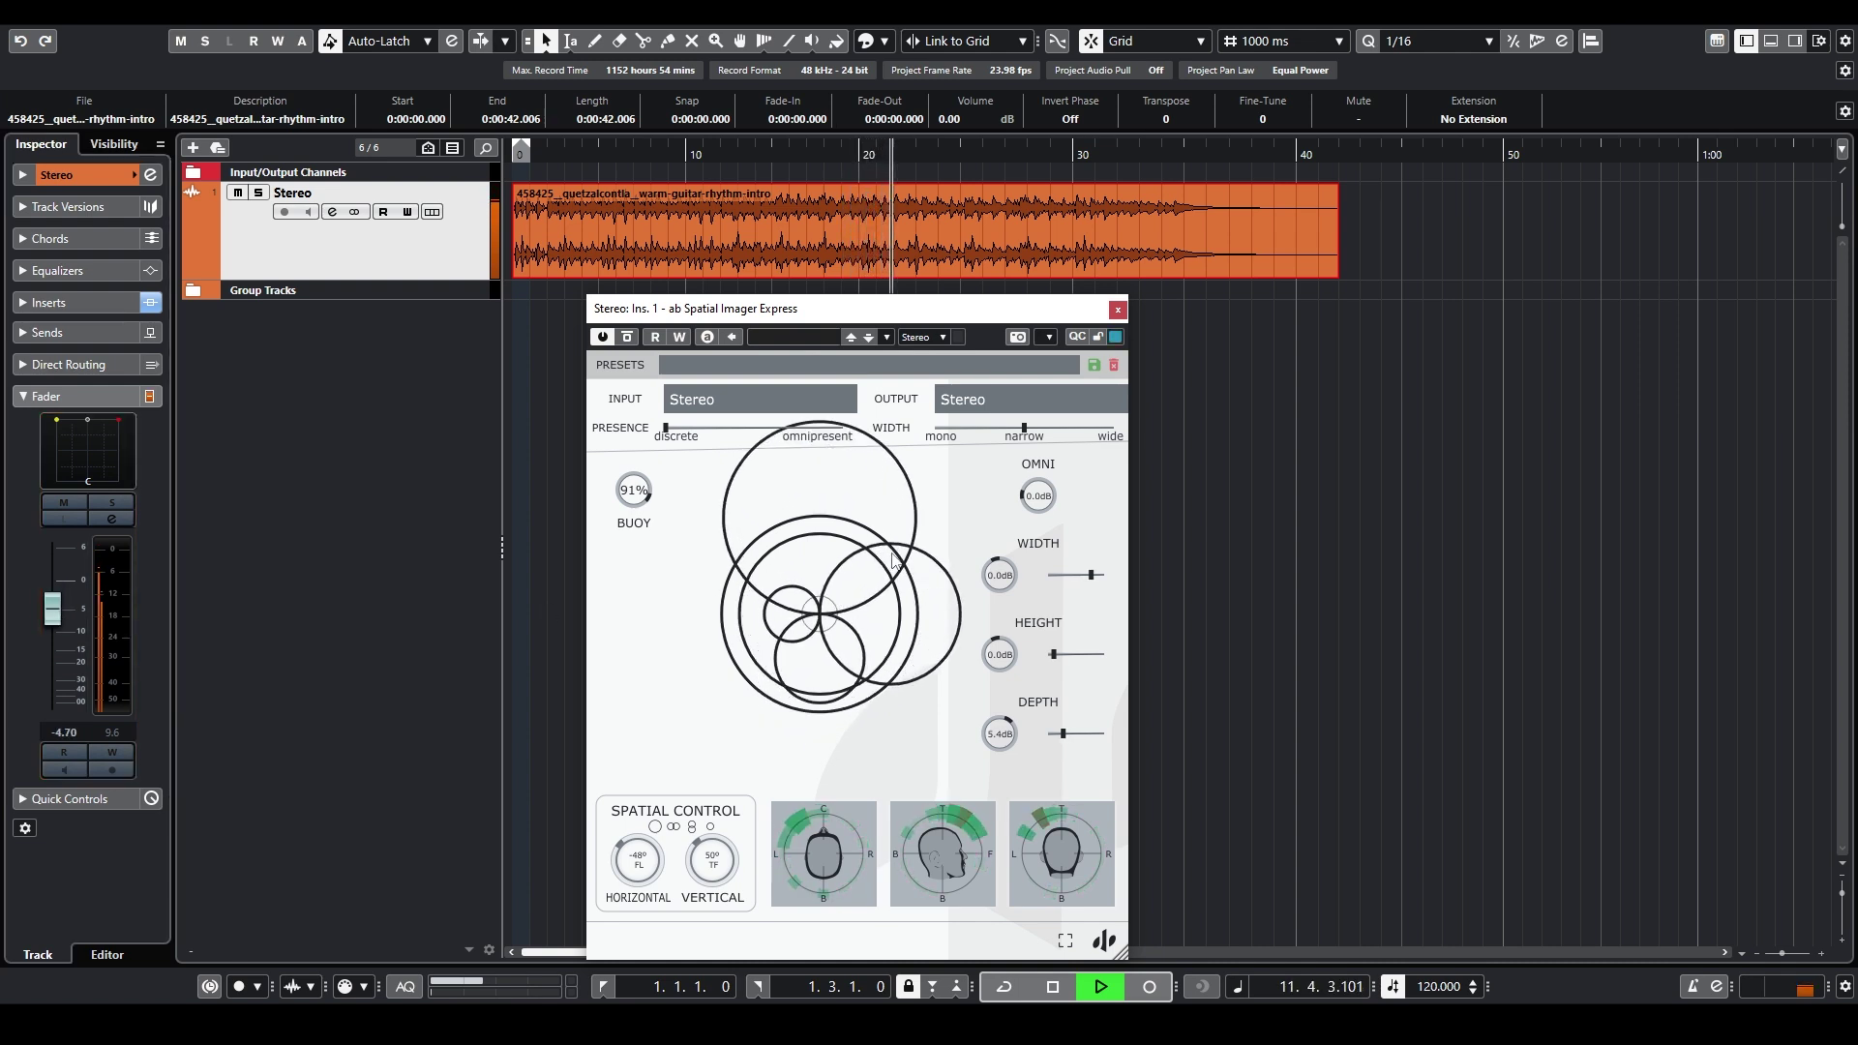
left_click_drag(638, 853, 642, 778)
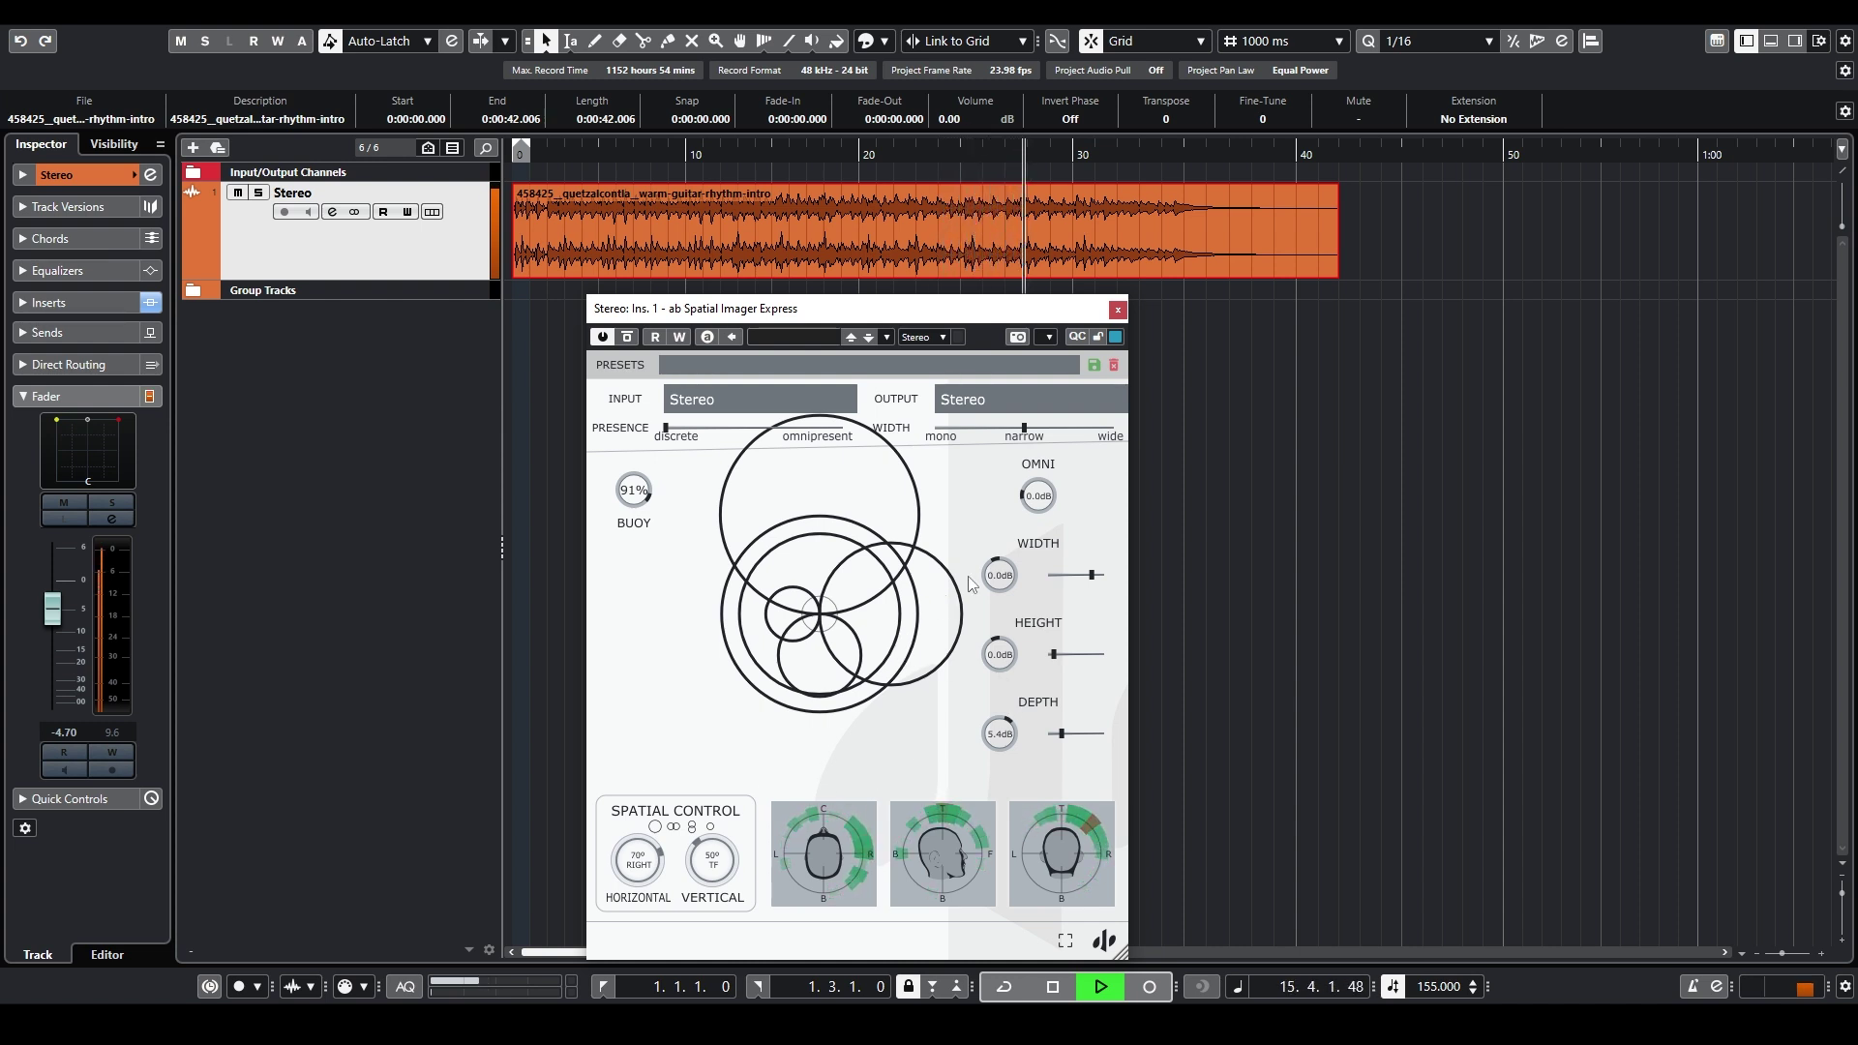
- Raise Omni to 3.3 dB and rotate the image horizontally to -87° left and vertically to 46° TF
left_click_drag(1038, 497, 1039, 489)
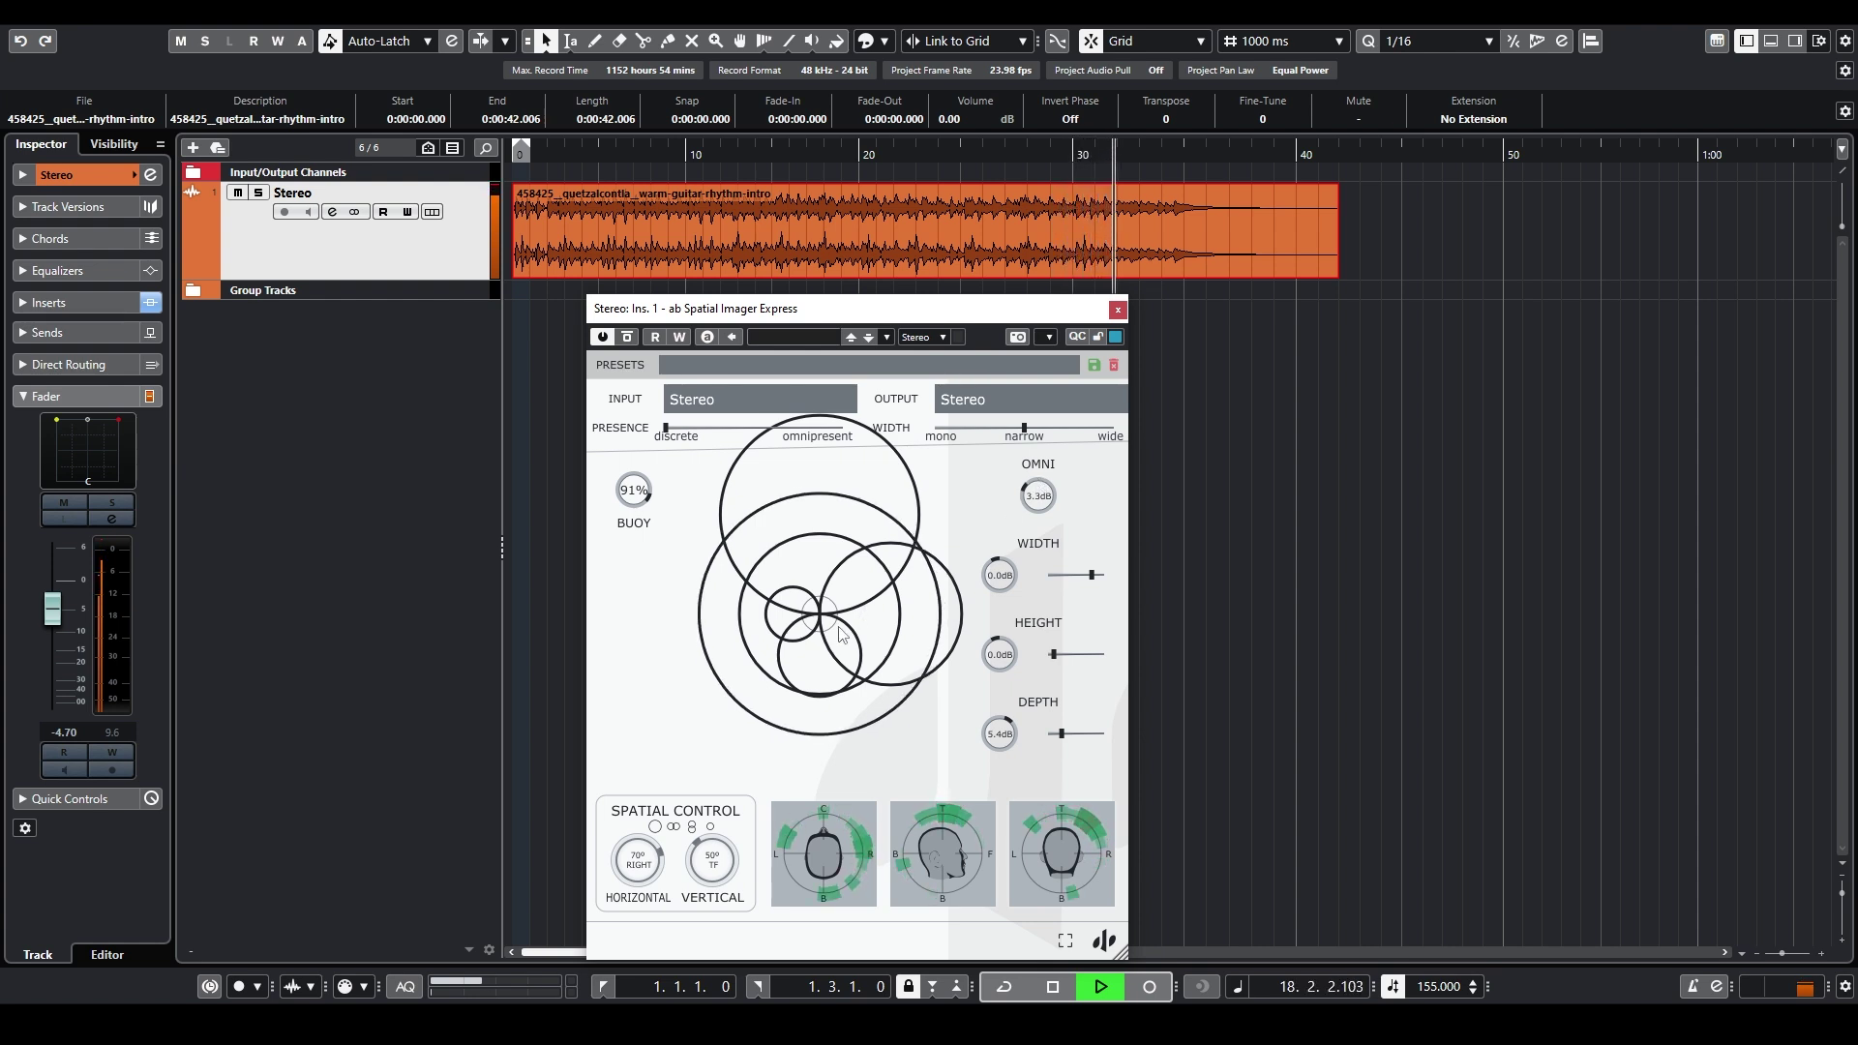
left_click_drag(713, 871, 714, 958)
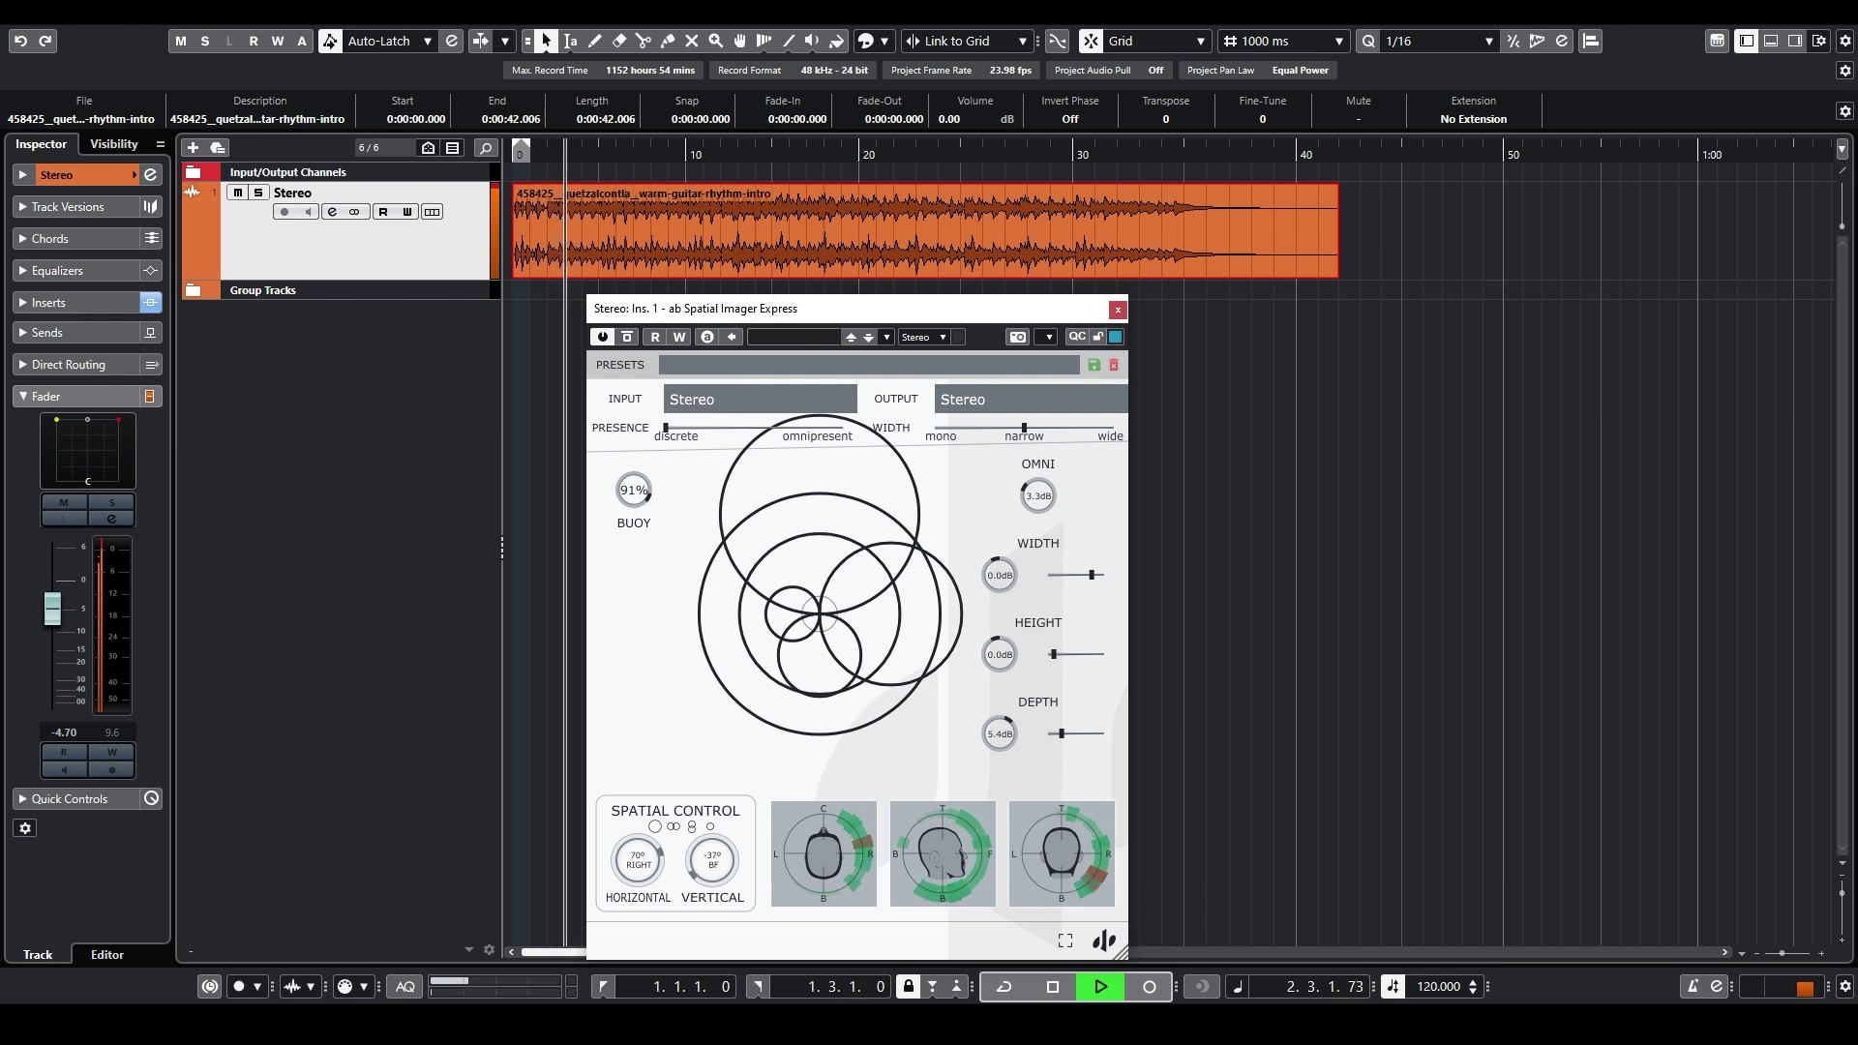
left_click_drag(634, 880, 634, 953)
left_click_drag(712, 859, 690, 759)
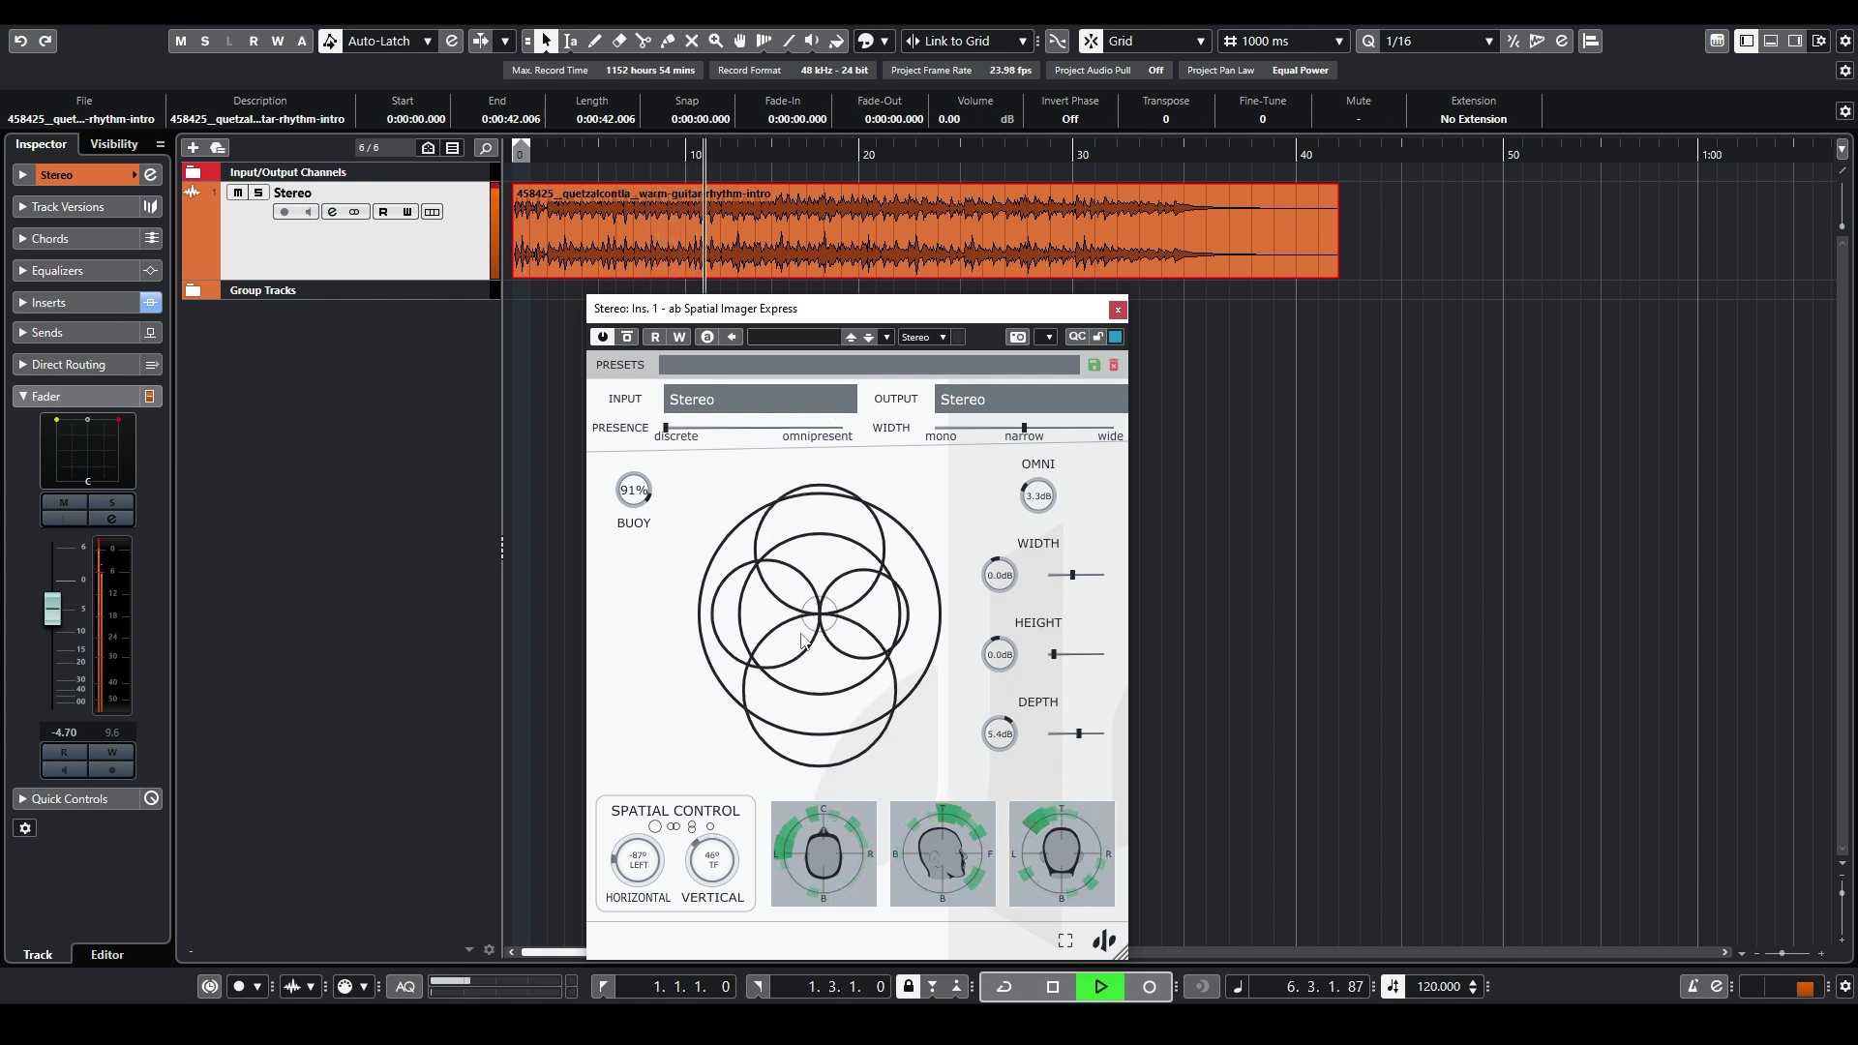
- Reset the Depth and Omni volumes to 0.0 dB and raise the Width volume to 8.4 dB
double_click(1001, 735)
left_click_drag(1006, 592, 1007, 547)
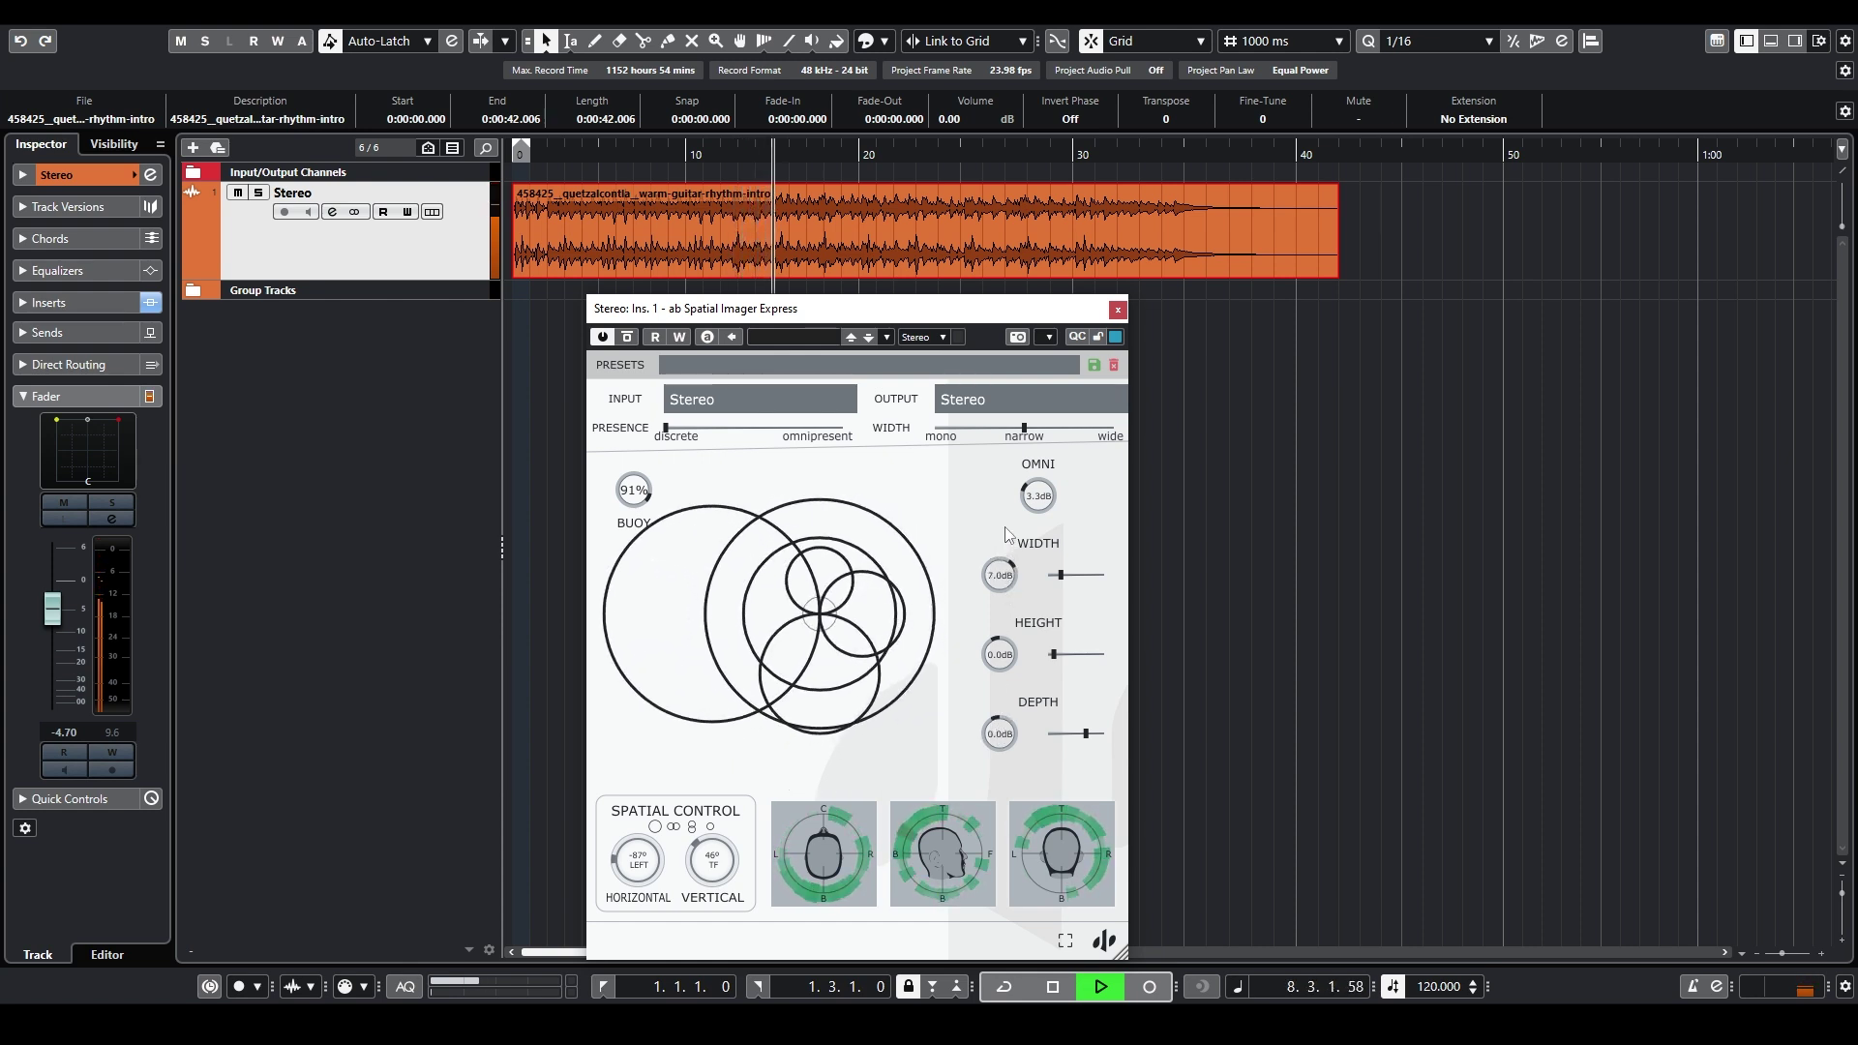
double_click(1034, 505)
- Rotate the image horizontally to 83° right, reset the vertical rotation to 0° front and stop playback
left_click_drag(634, 864, 650, 751)
double_click(713, 859)
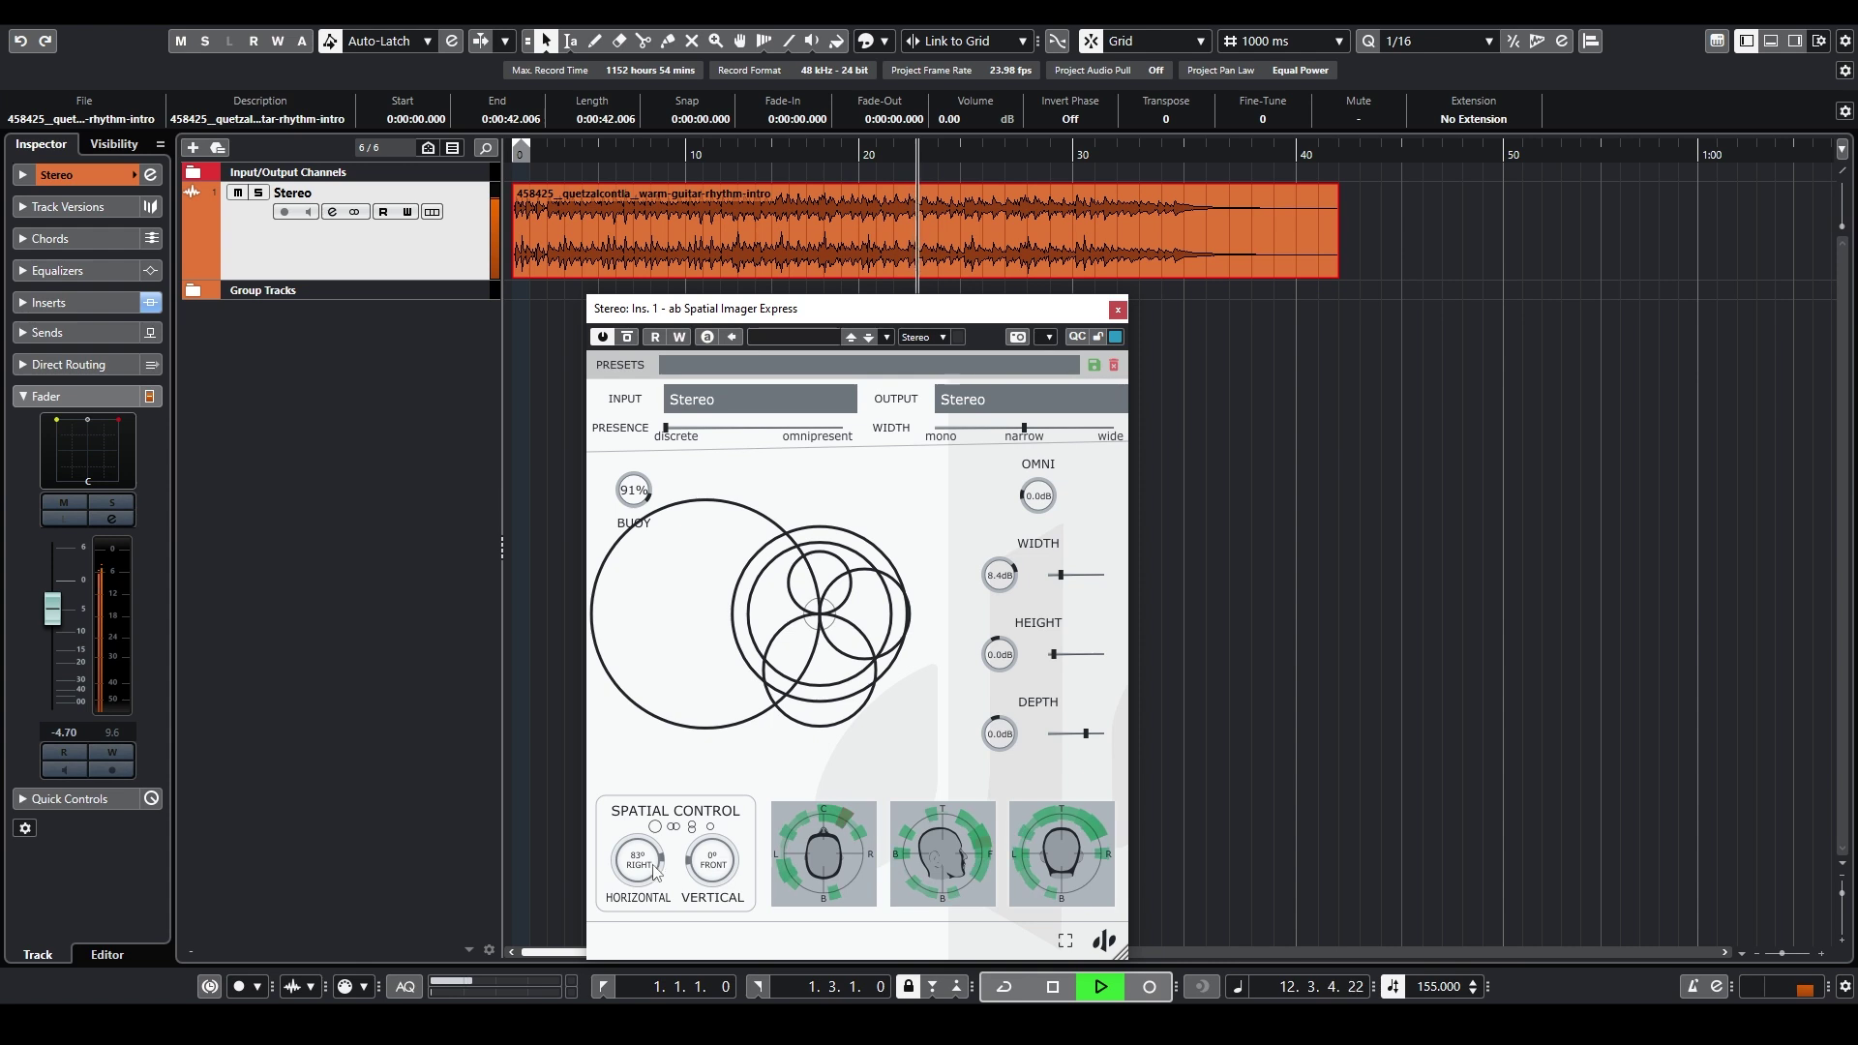
key("space")
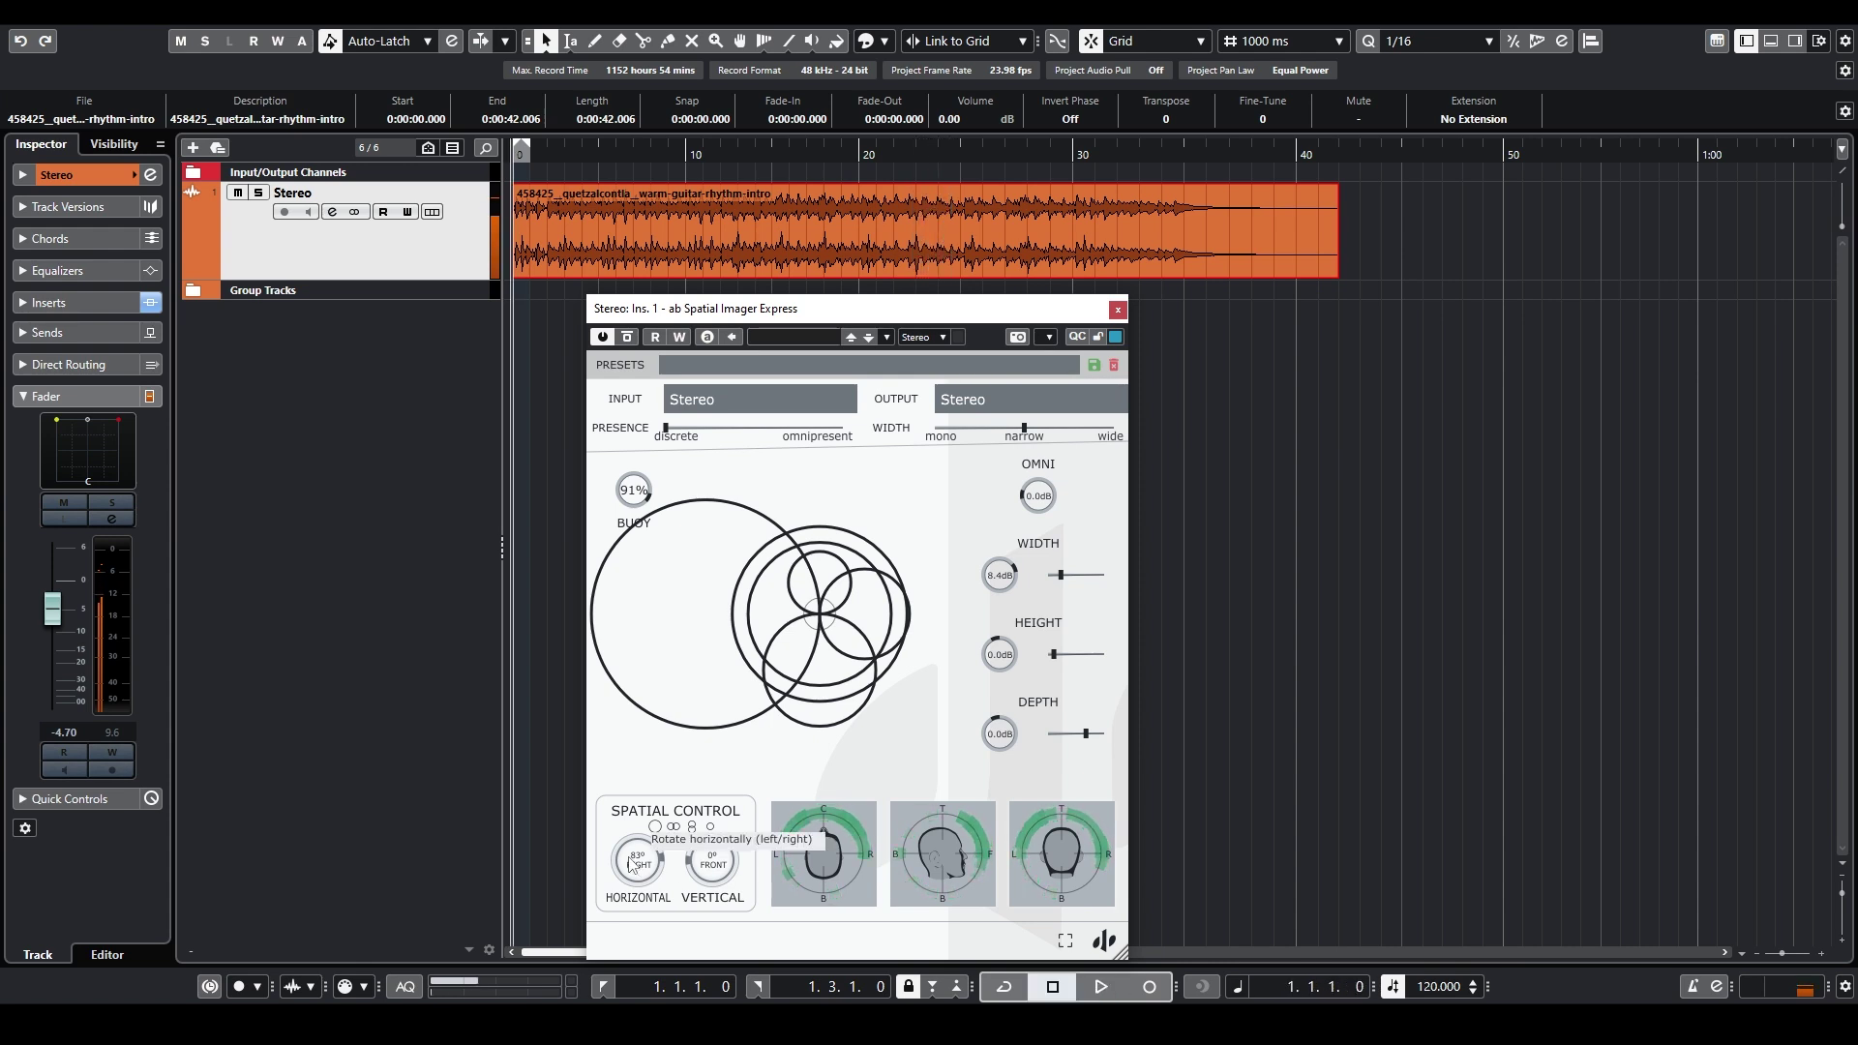